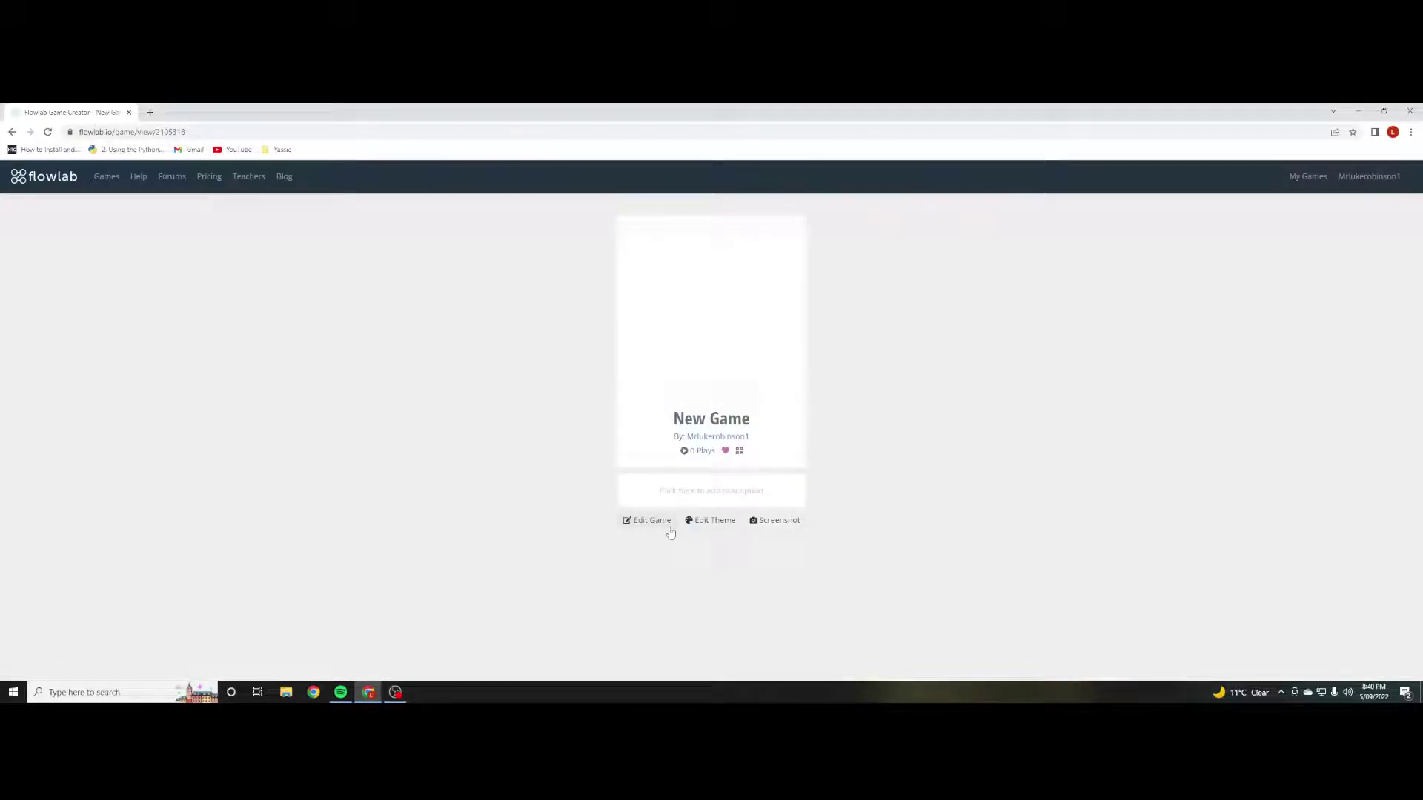
# Open the new game for editing and start it from an empty project.
pyautogui.click(668, 528)
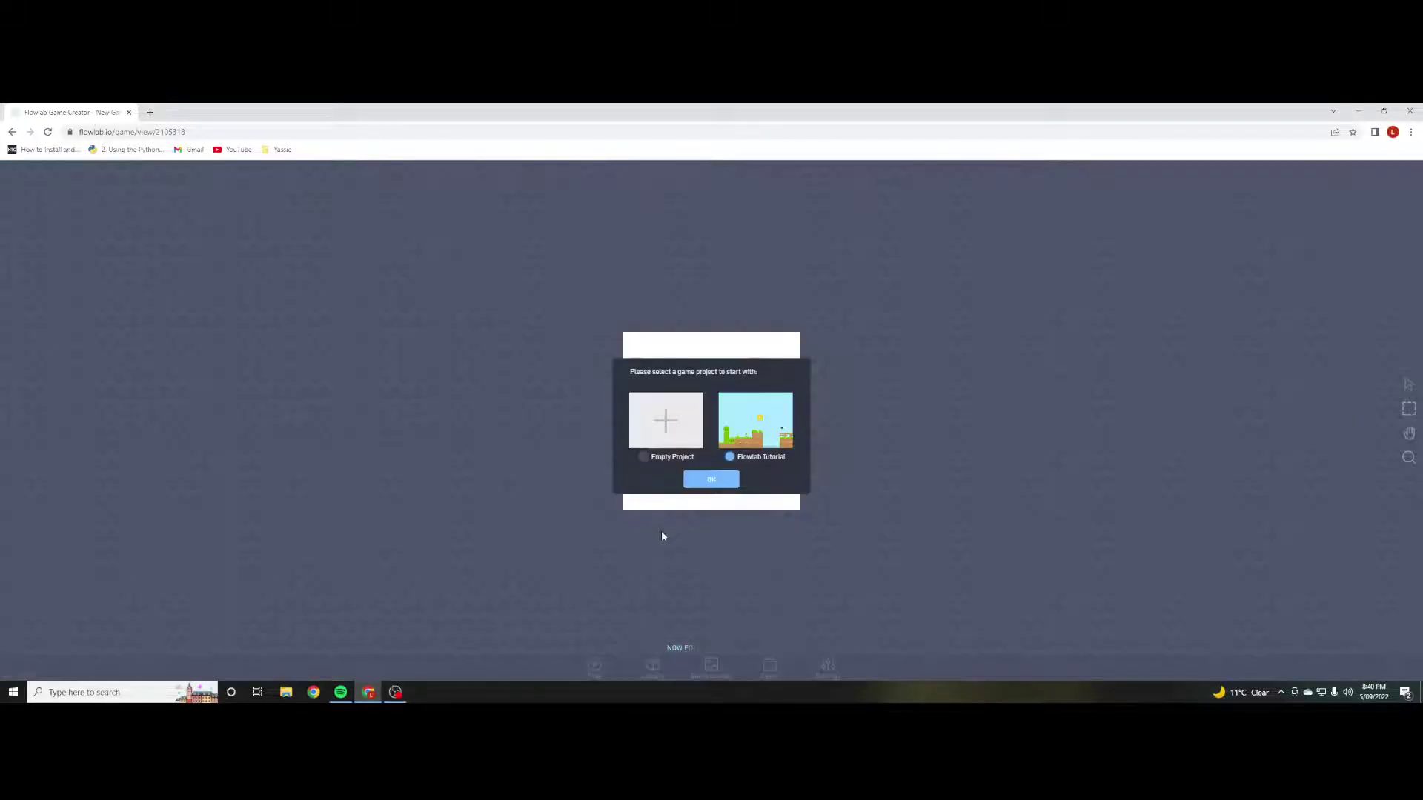
pyautogui.click(643, 456)
pyautogui.click(710, 482)
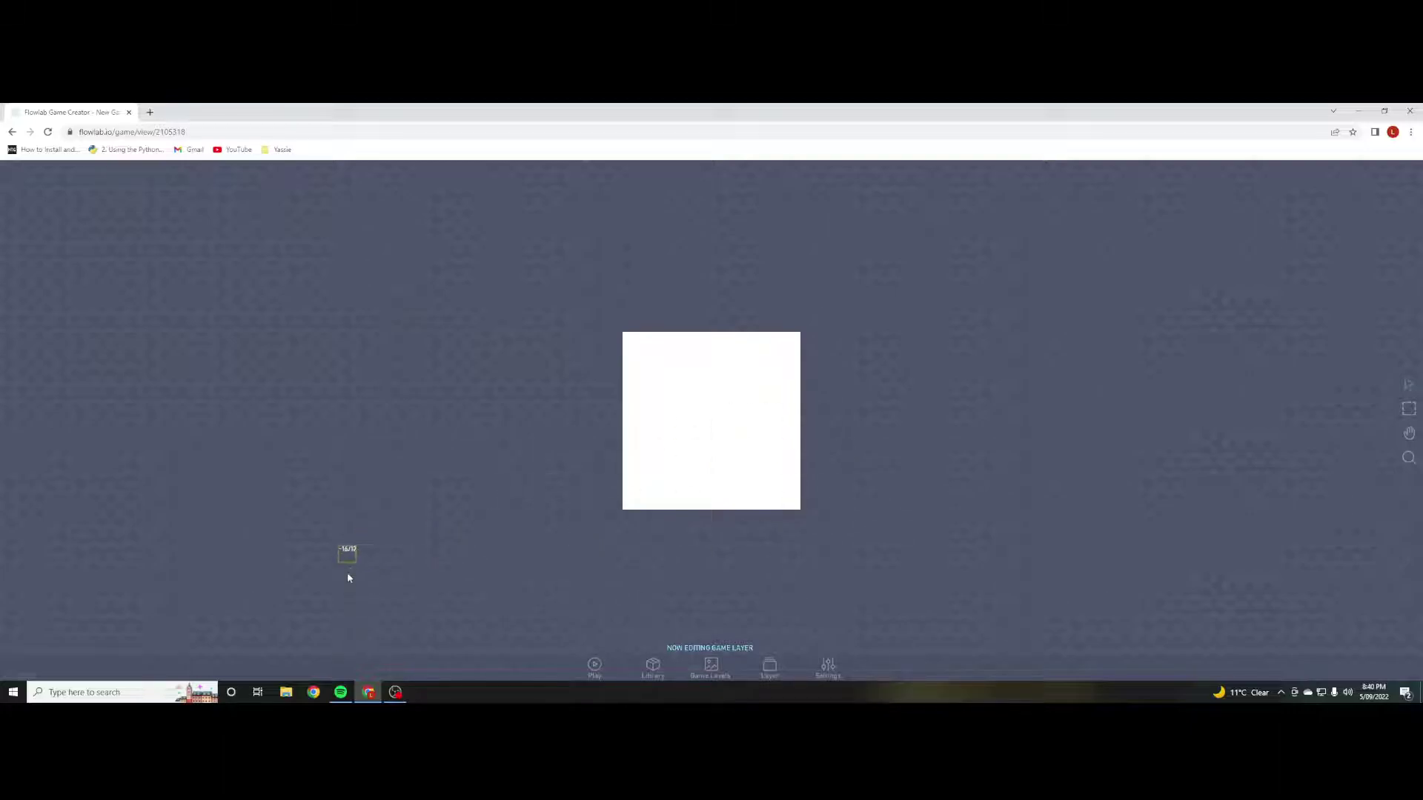
# Create an object in the level's bottom-left cell and give it the grass-topped dirt block sprite from the pixel-blocks category.
pyautogui.click(632, 503)
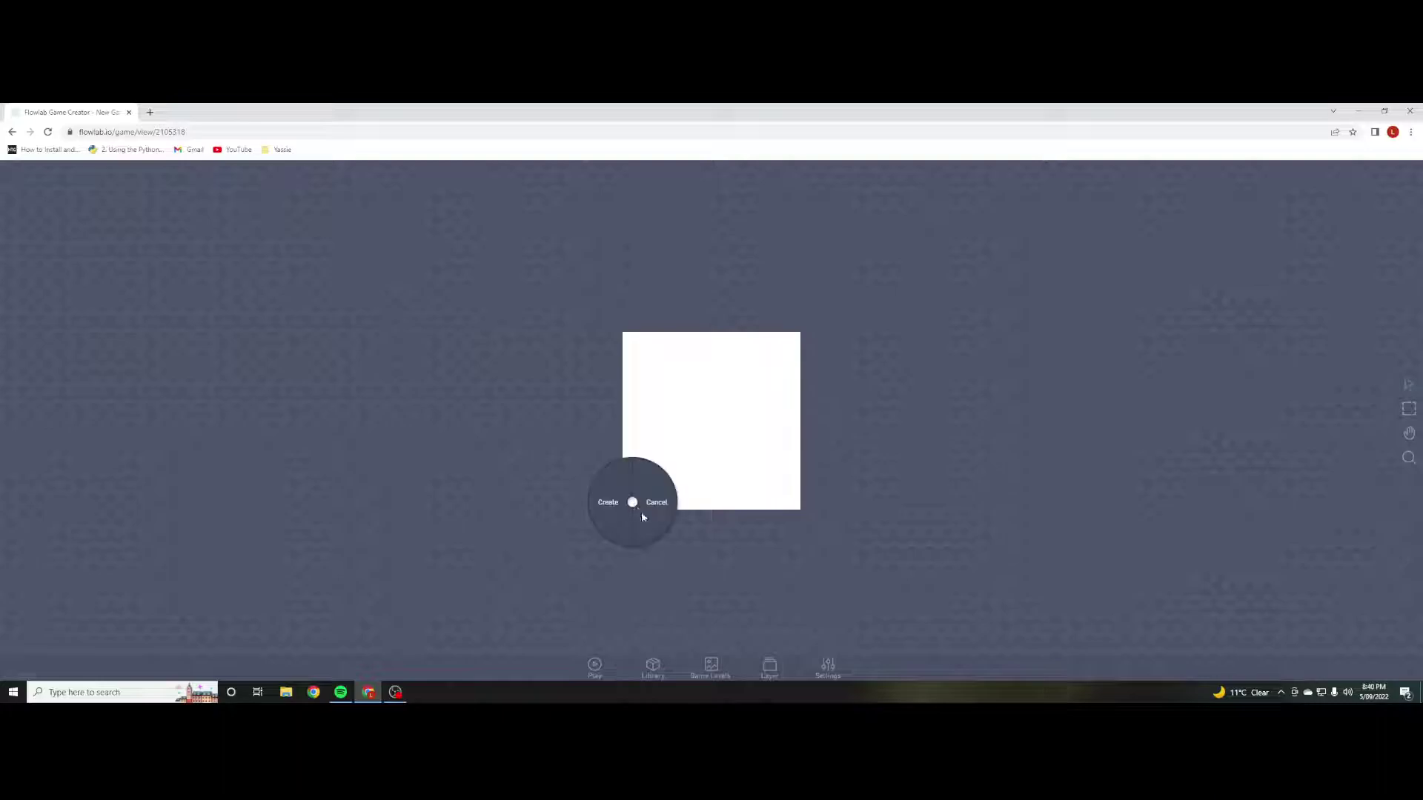
pyautogui.click(618, 512)
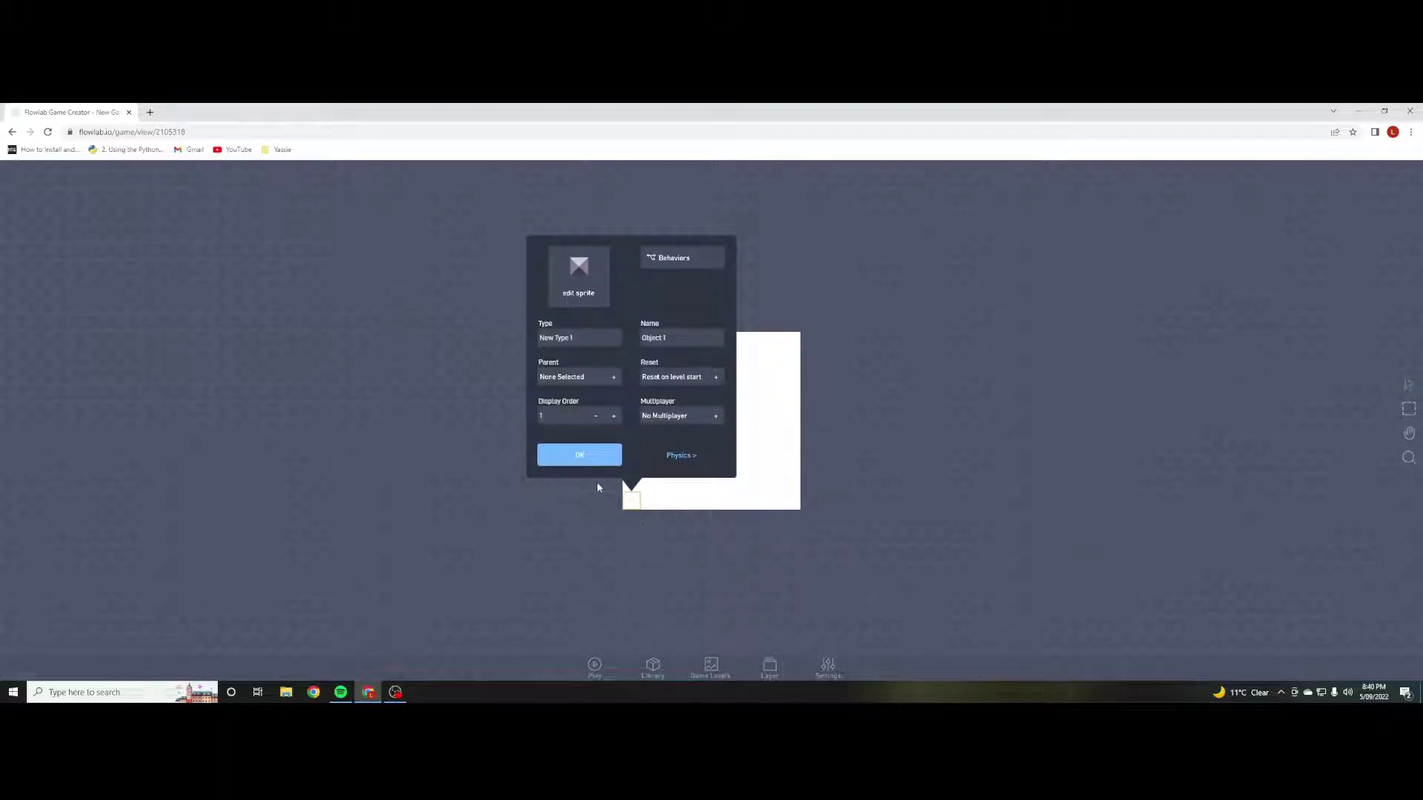
pyautogui.click(598, 295)
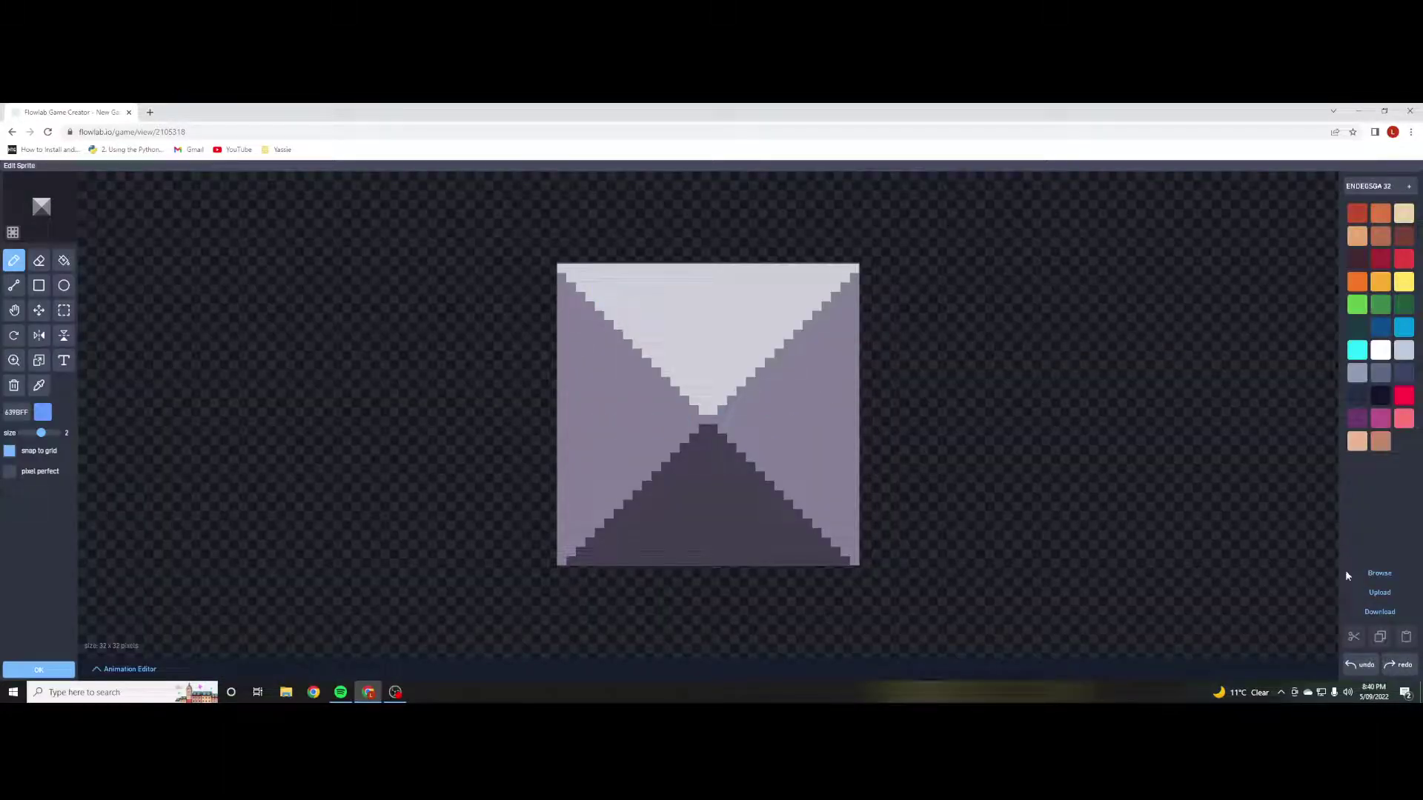
pyautogui.click(1387, 573)
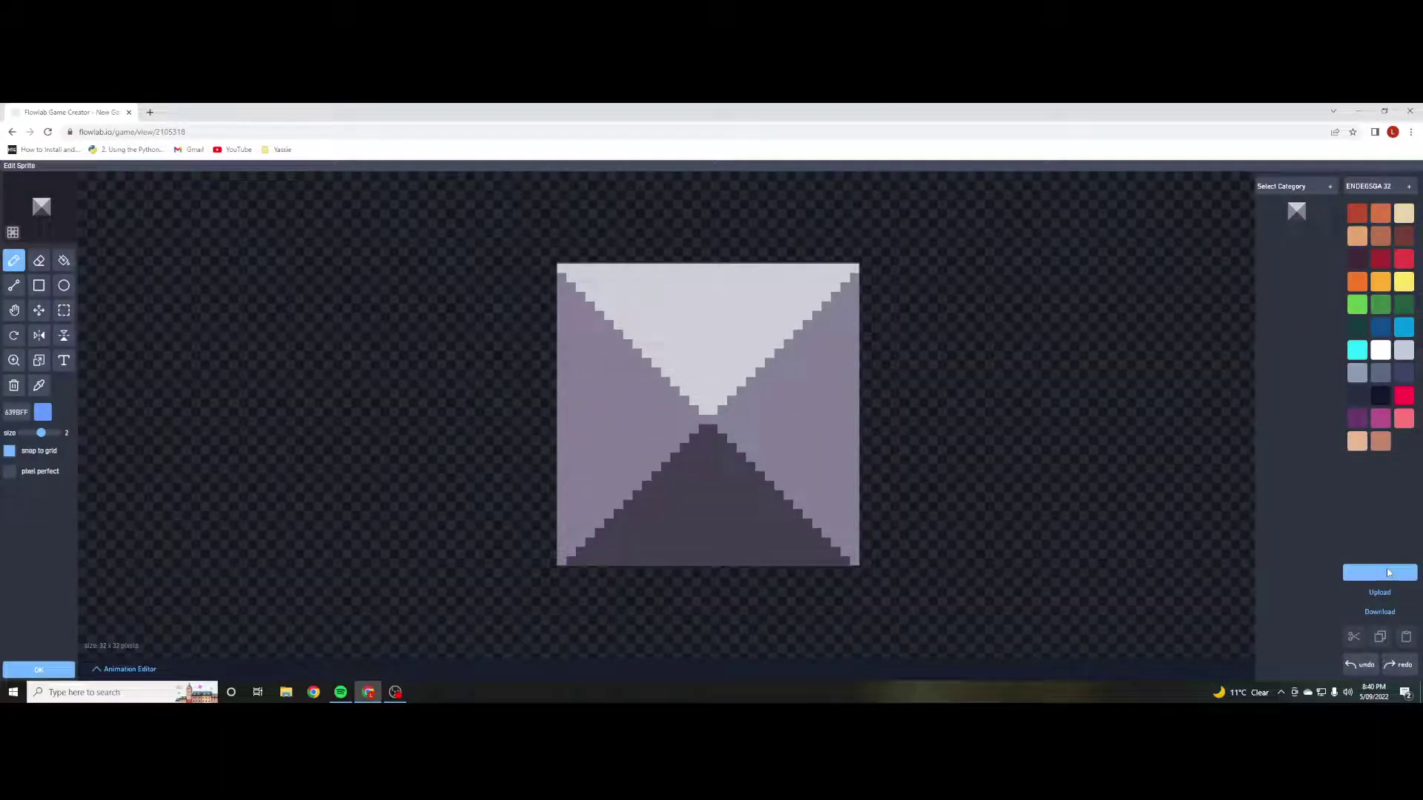
pyautogui.click(1279, 189)
pyautogui.click(1289, 242)
pyautogui.click(1297, 215)
pyautogui.scroll(-10, 1296, 482)
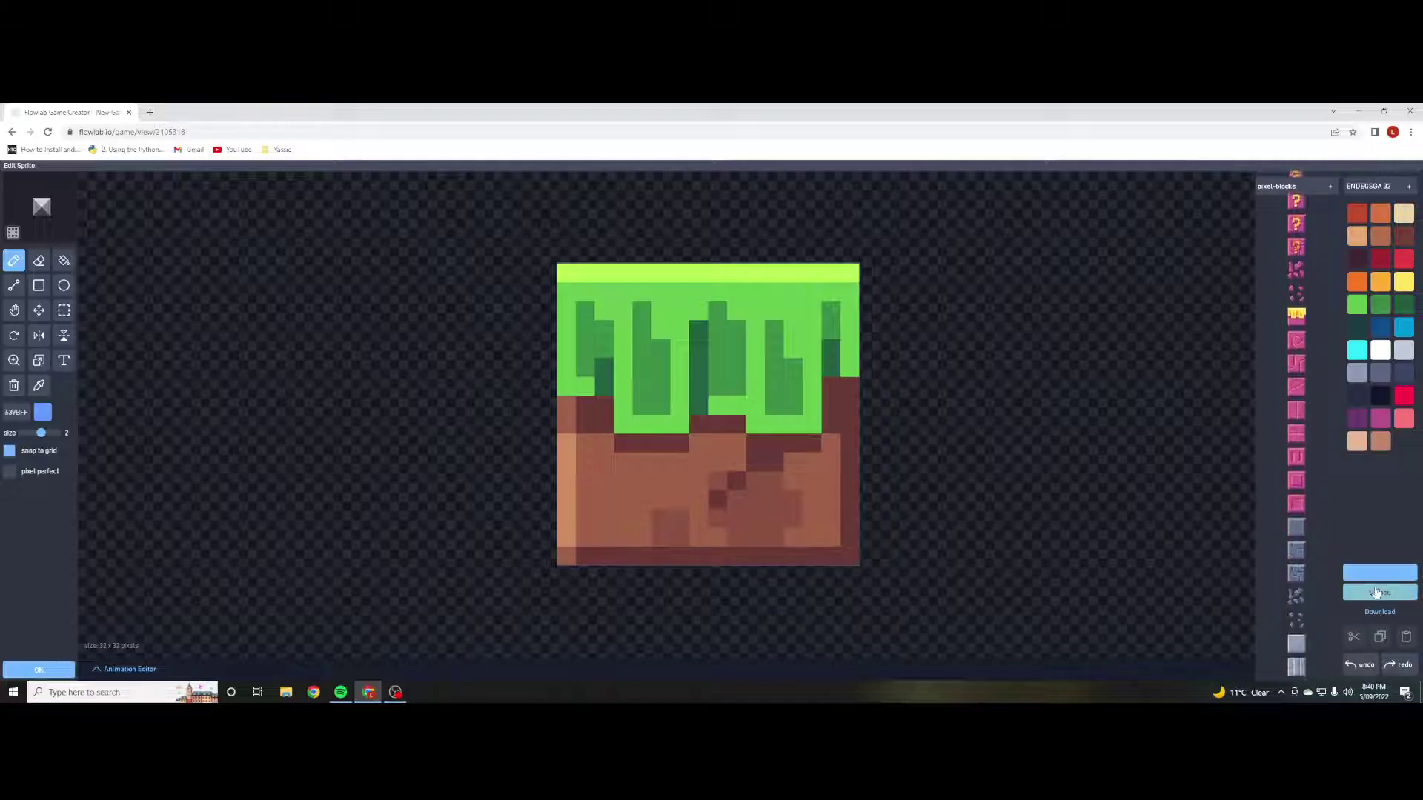
pyautogui.click(38, 669)
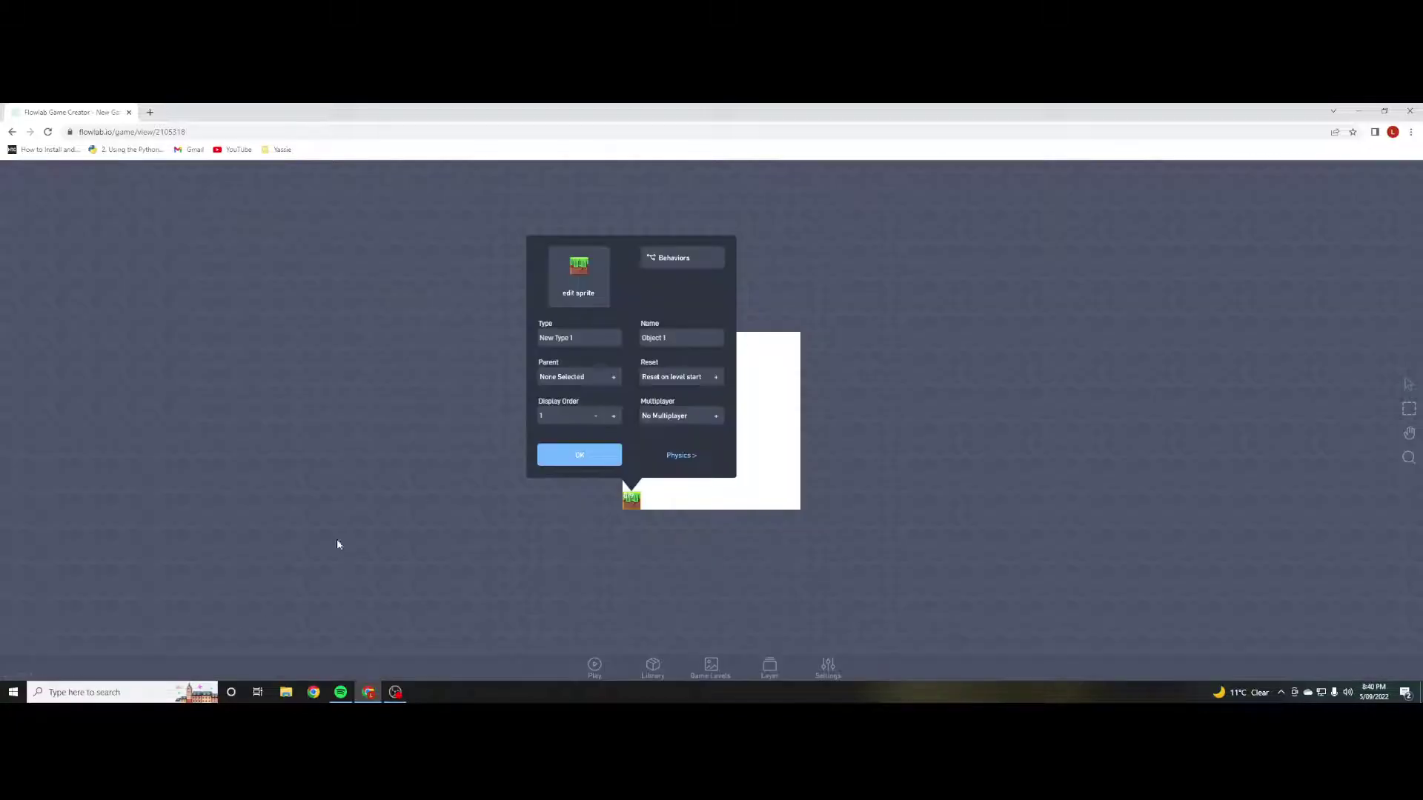
pyautogui.click(585, 455)
# Clone the grass block into a full-width floor, a five-block platform on the right and a three-block platform on the left.
pyautogui.click(632, 500)
pyautogui.click(610, 479)
pyautogui.click(645, 501)
pyautogui.moveTo(645, 502)
pyautogui.mouseDown()
pyautogui.moveTo(791, 501)
pyautogui.moveTo(813, 452)
pyautogui.moveTo(717, 454)
pyautogui.mouseUp()
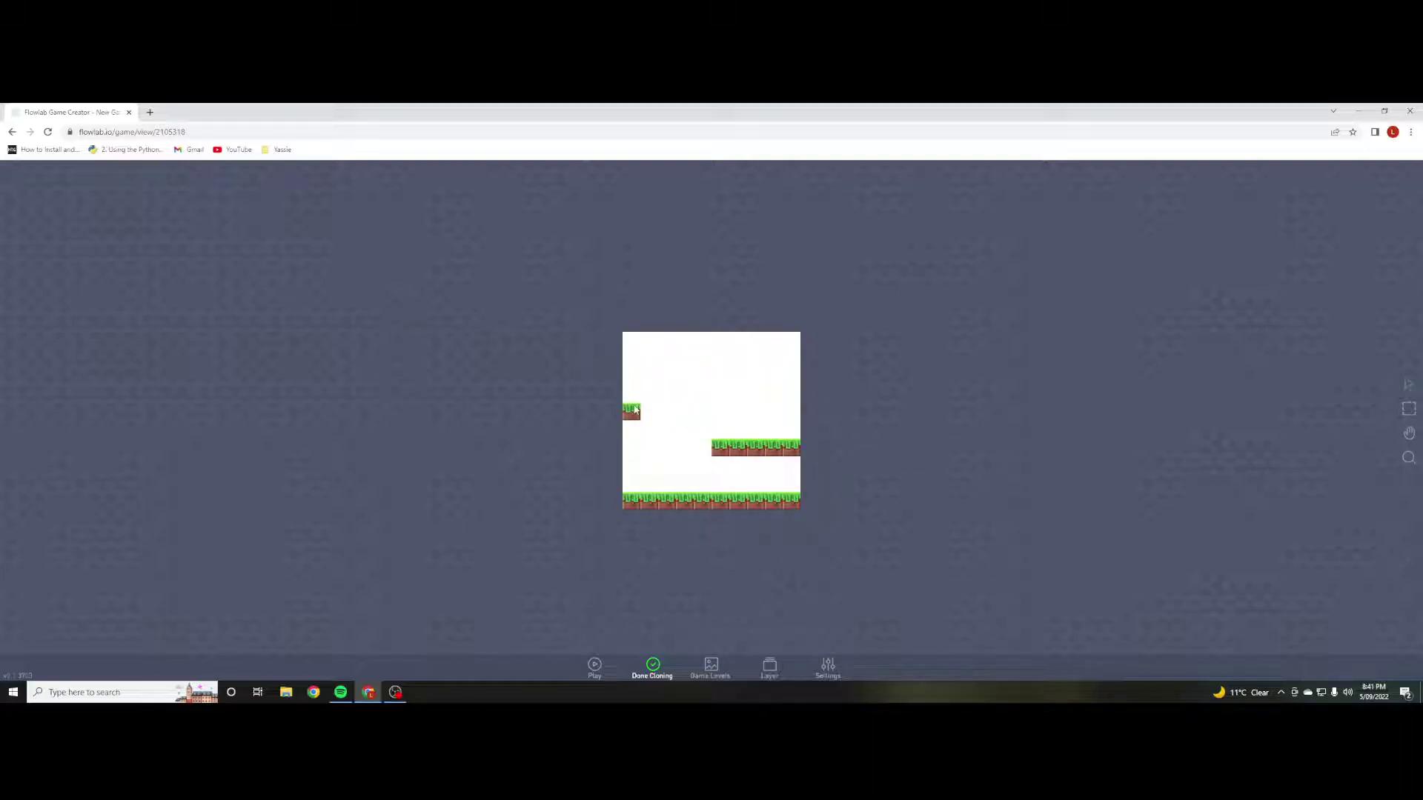
pyautogui.moveTo(635, 413); pyautogui.dragTo(671, 413)
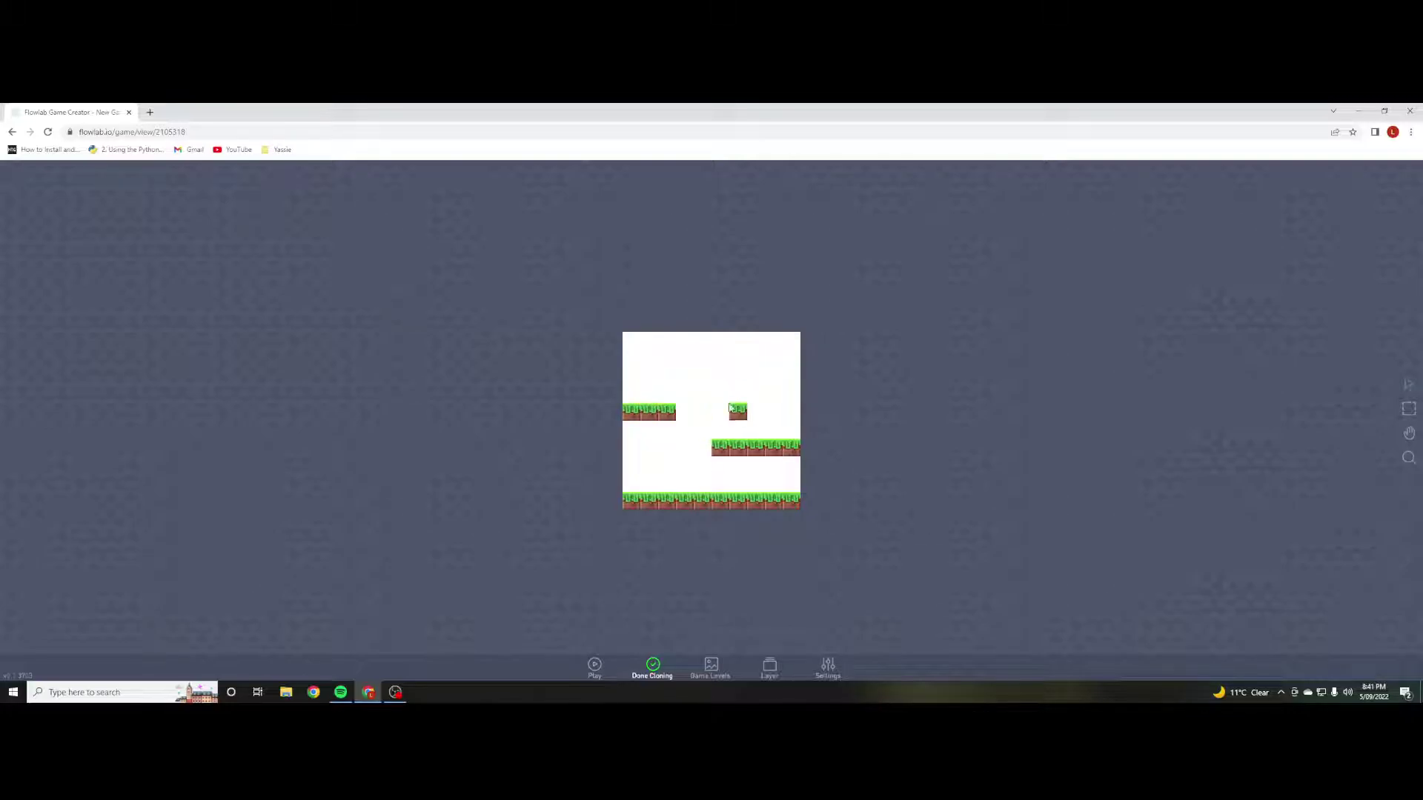
# Place a single grass block in the gap beside the left platform, end cloning and delete that block.
pyautogui.click(727, 410)
pyautogui.click(652, 664)
pyautogui.click(720, 412)
pyautogui.click(693, 424)
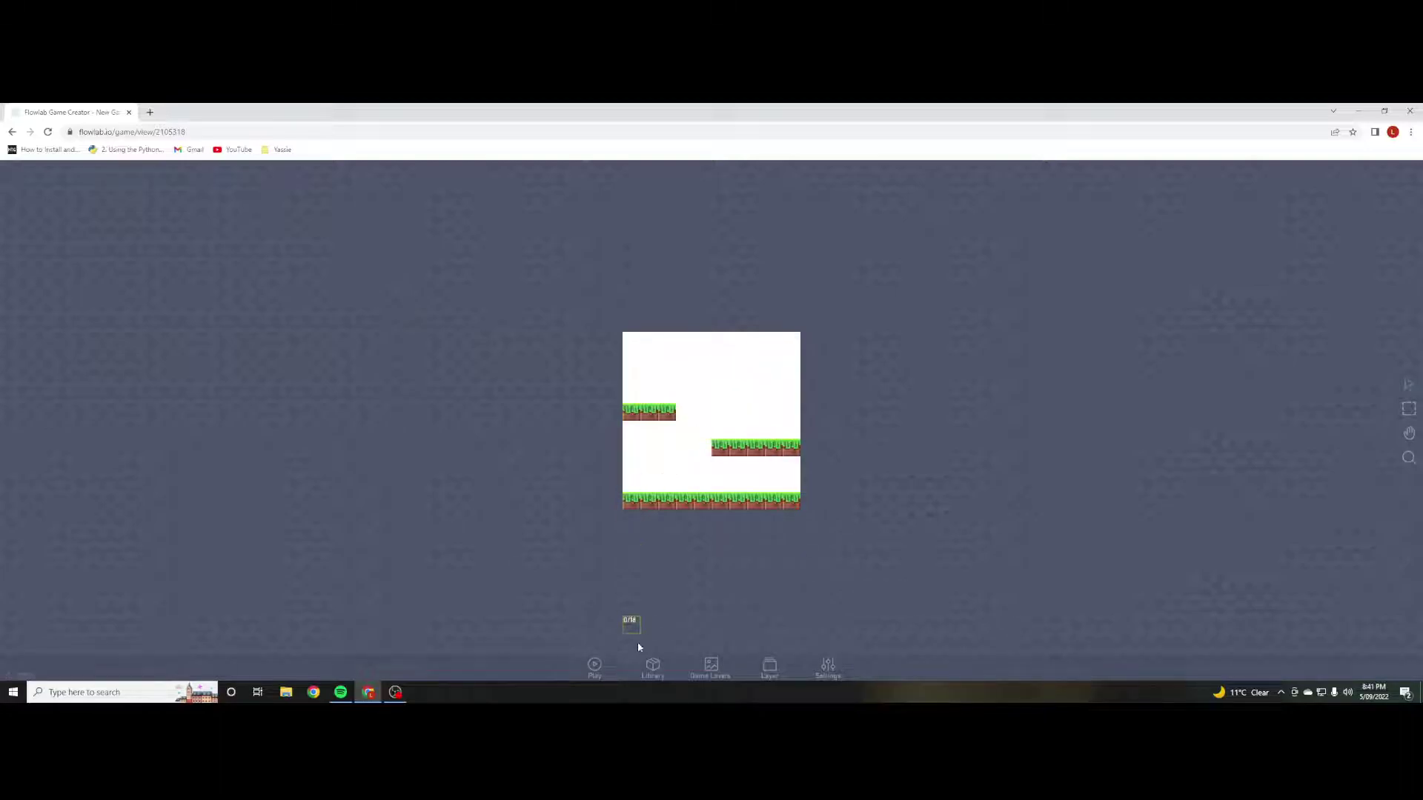
# Clone grass blocks into a stepped platform at the level's upper right and a one-block border around the whole level.
pyautogui.click(663, 411)
pyautogui.click(643, 394)
pyautogui.click(730, 380)
pyautogui.click(741, 363)
pyautogui.click(759, 364)
pyautogui.click(776, 367)
pyautogui.click(794, 367)
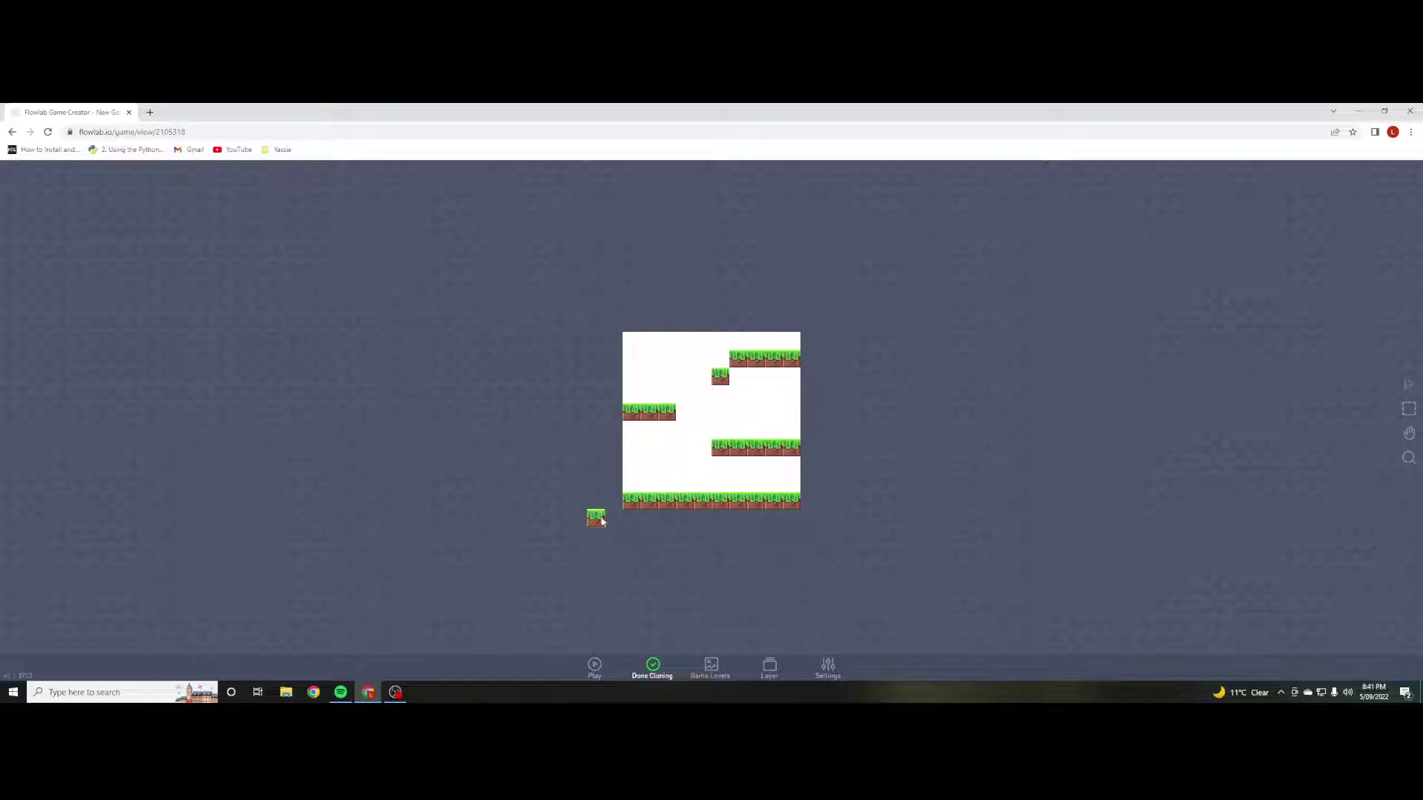
pyautogui.moveTo(613, 346)
pyautogui.mouseDown()
pyautogui.moveTo(615, 518)
pyautogui.moveTo(809, 517)
pyautogui.moveTo(810, 324)
pyautogui.moveTo(615, 326)
pyautogui.mouseUp()
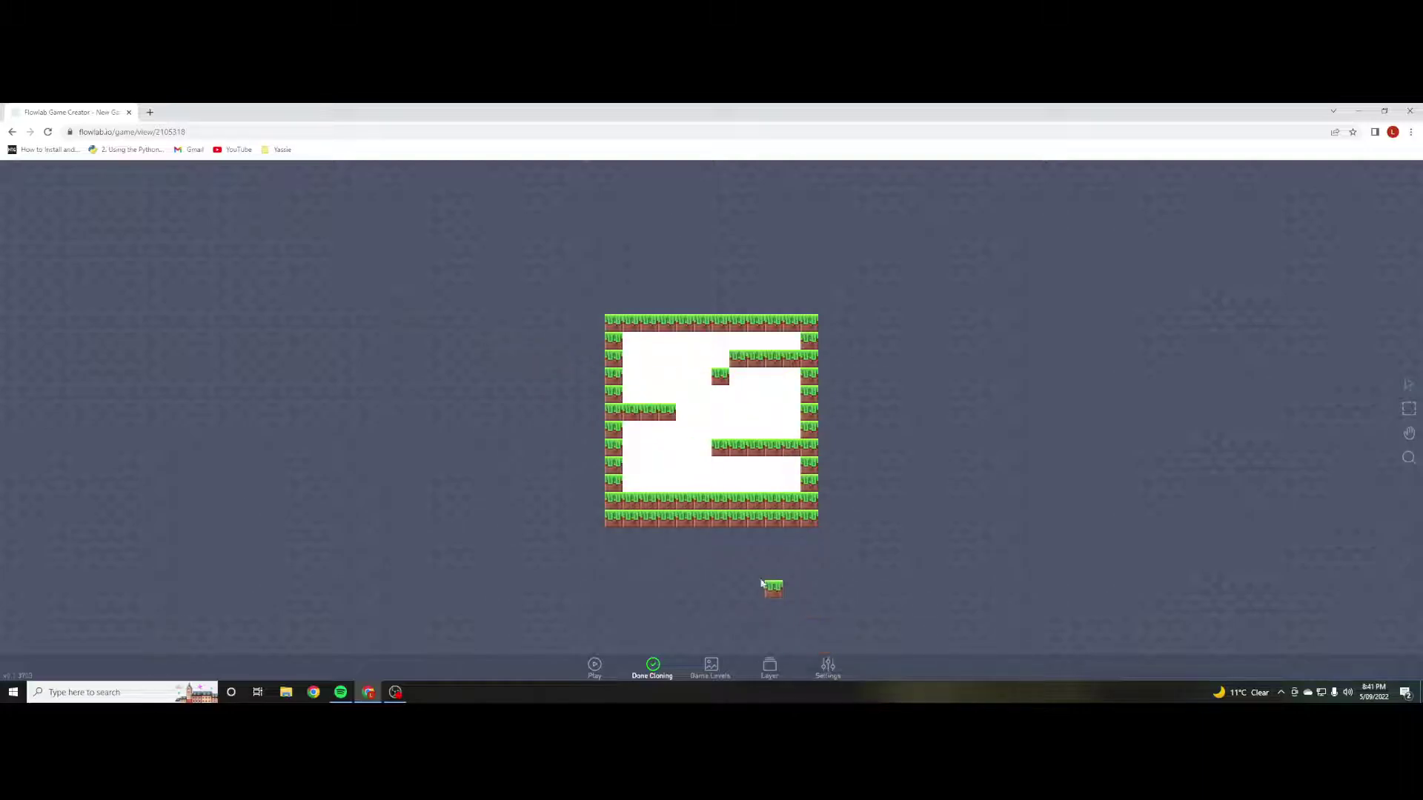
pyautogui.click(653, 666)
# Try adjusting the level width in the game settings and accept the dialog.
pyautogui.click(831, 666)
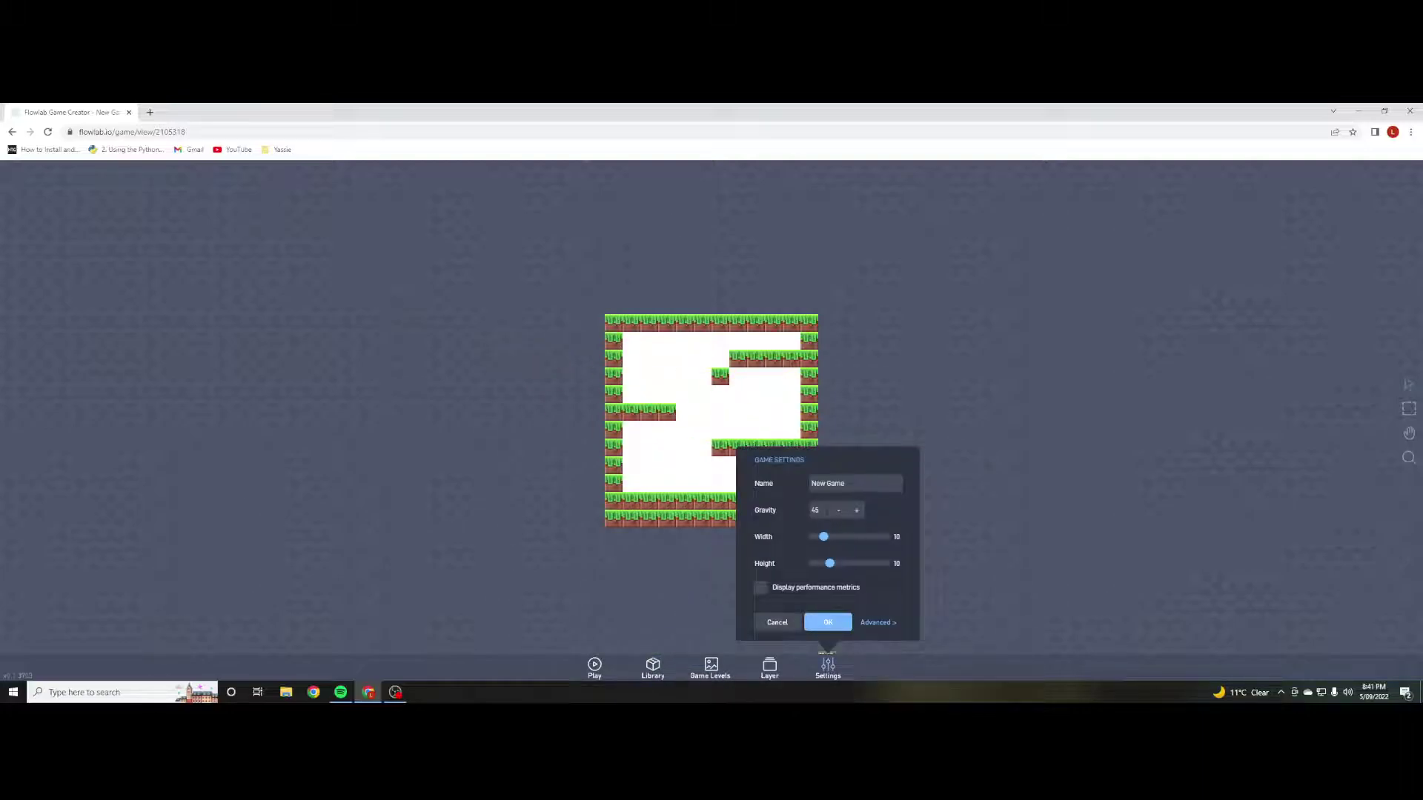
pyautogui.moveTo(827, 543)
pyautogui.mouseDown()
pyautogui.moveTo(845, 541)
pyautogui.moveTo(828, 542)
pyautogui.mouseUp()
pyautogui.click(829, 624)
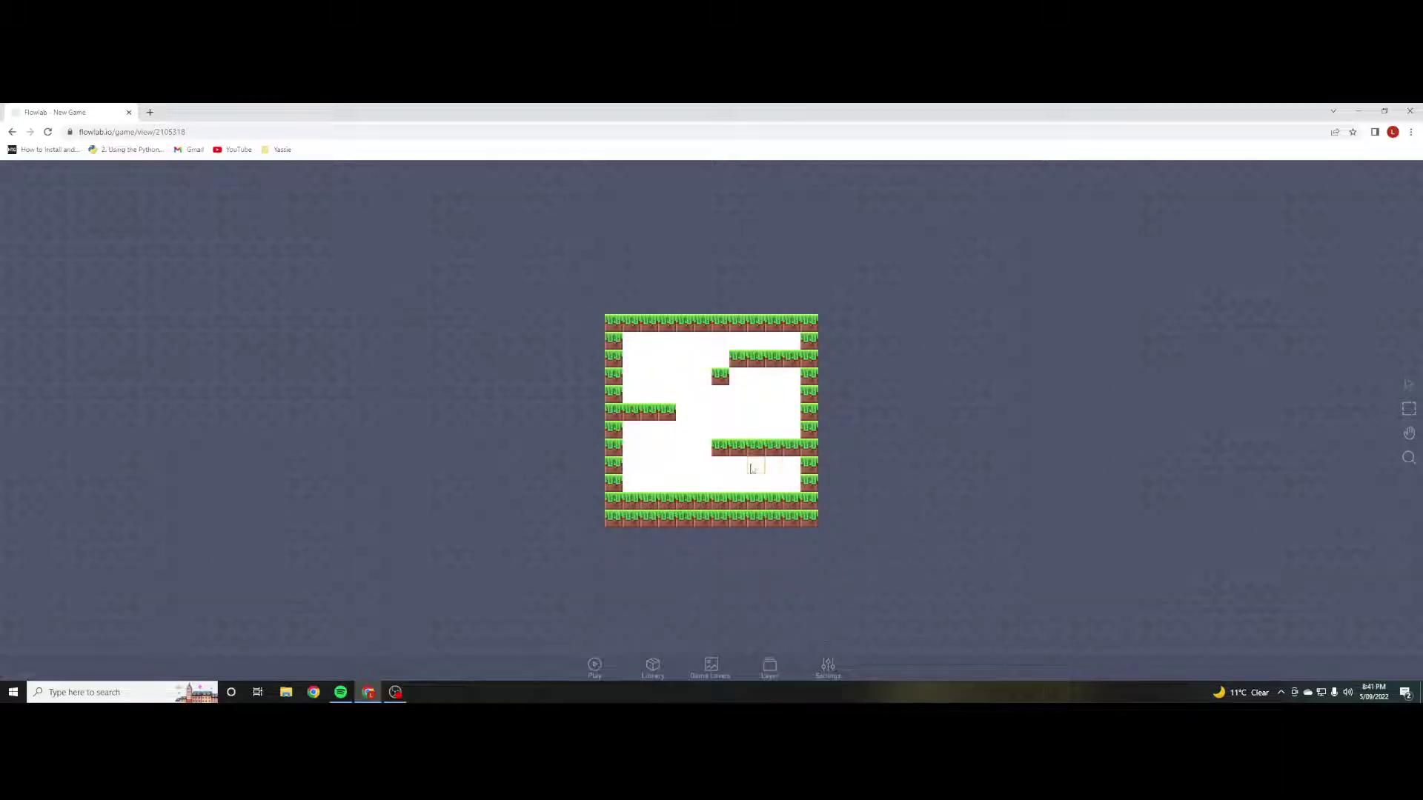
# Set Level 1's background colour to a medium sky blue.
pyautogui.click(712, 665)
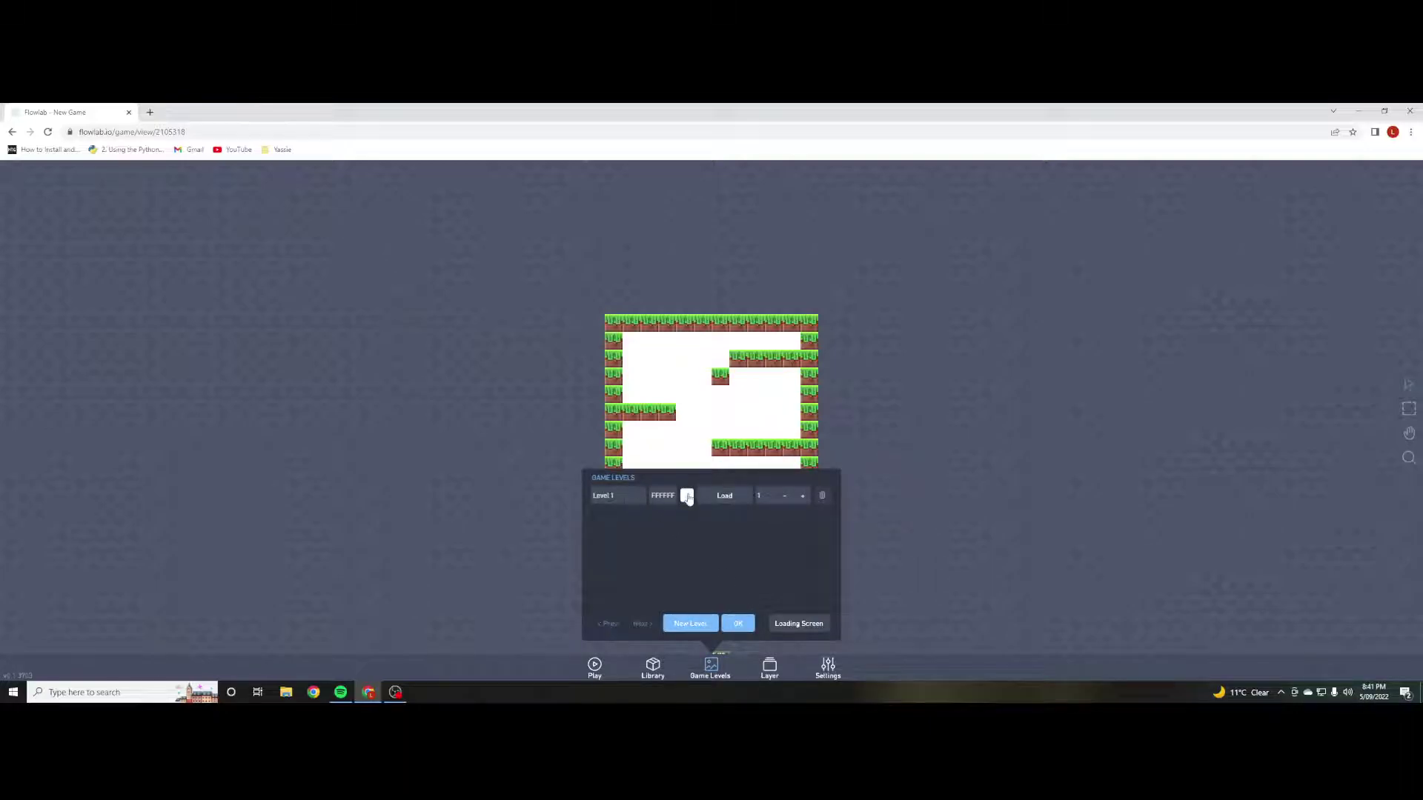
pyautogui.click(688, 496)
pyautogui.click(585, 326)
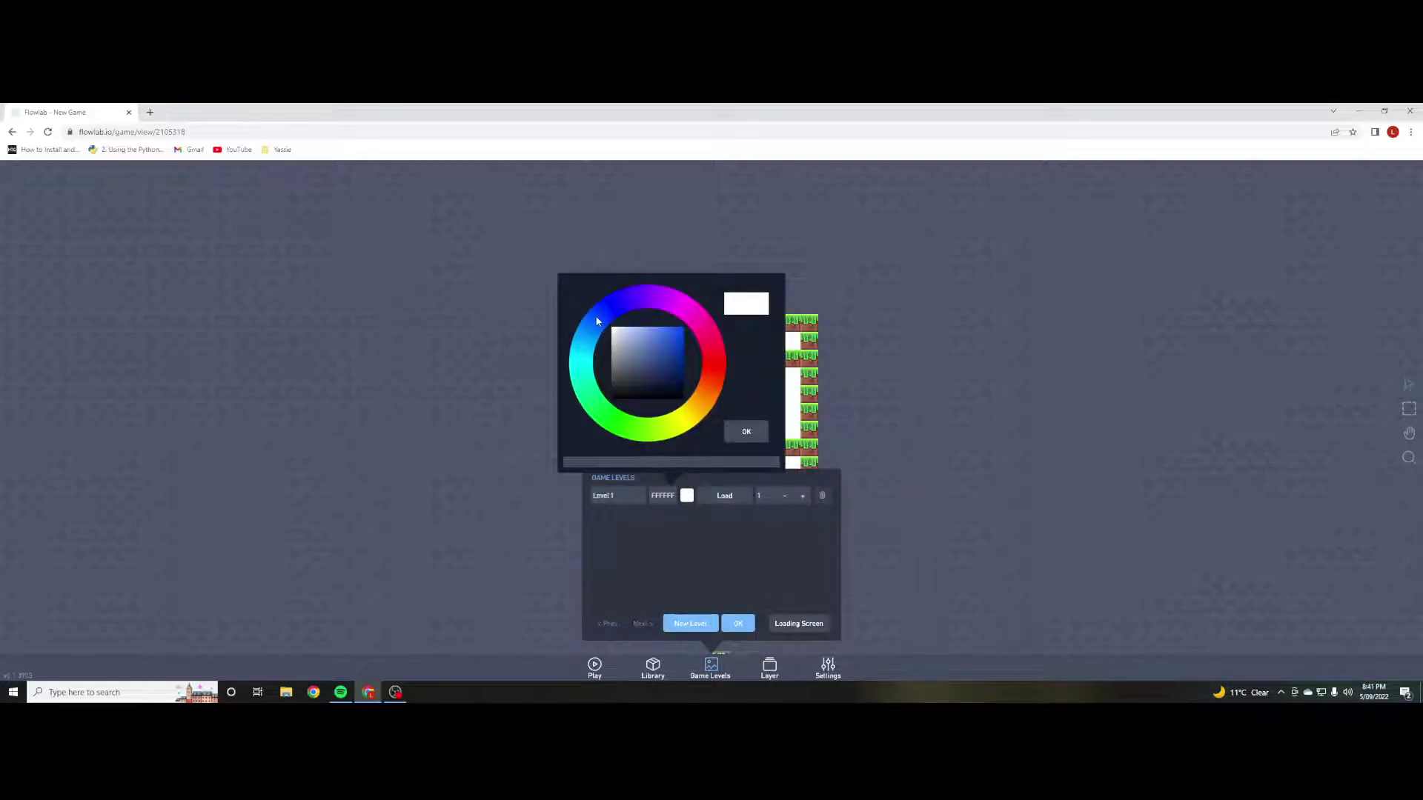
pyautogui.moveTo(655, 345)
pyautogui.mouseDown()
pyautogui.moveTo(664, 369)
pyautogui.moveTo(660, 350)
pyautogui.mouseUp()
pyautogui.click(582, 351)
pyautogui.click(665, 345)
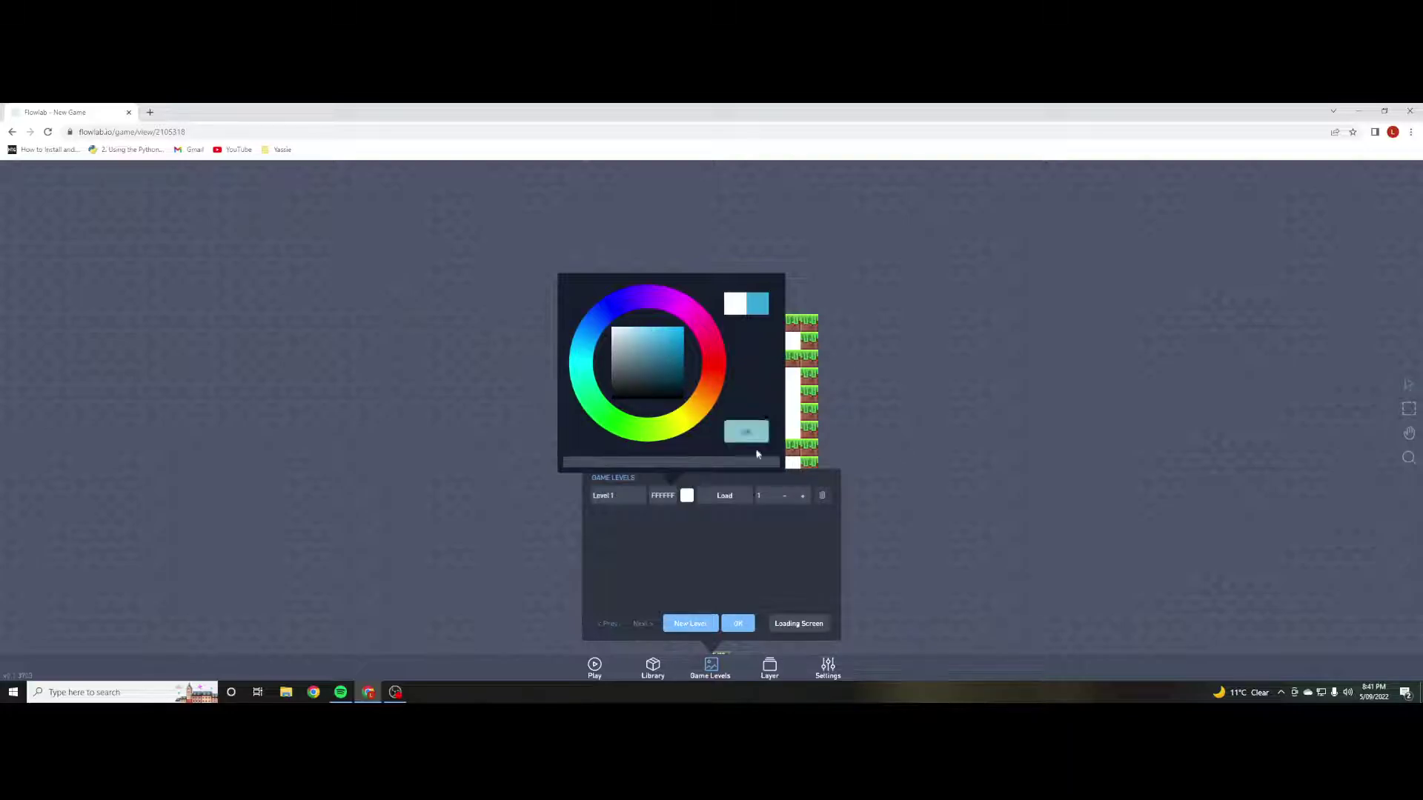
pyautogui.click(748, 433)
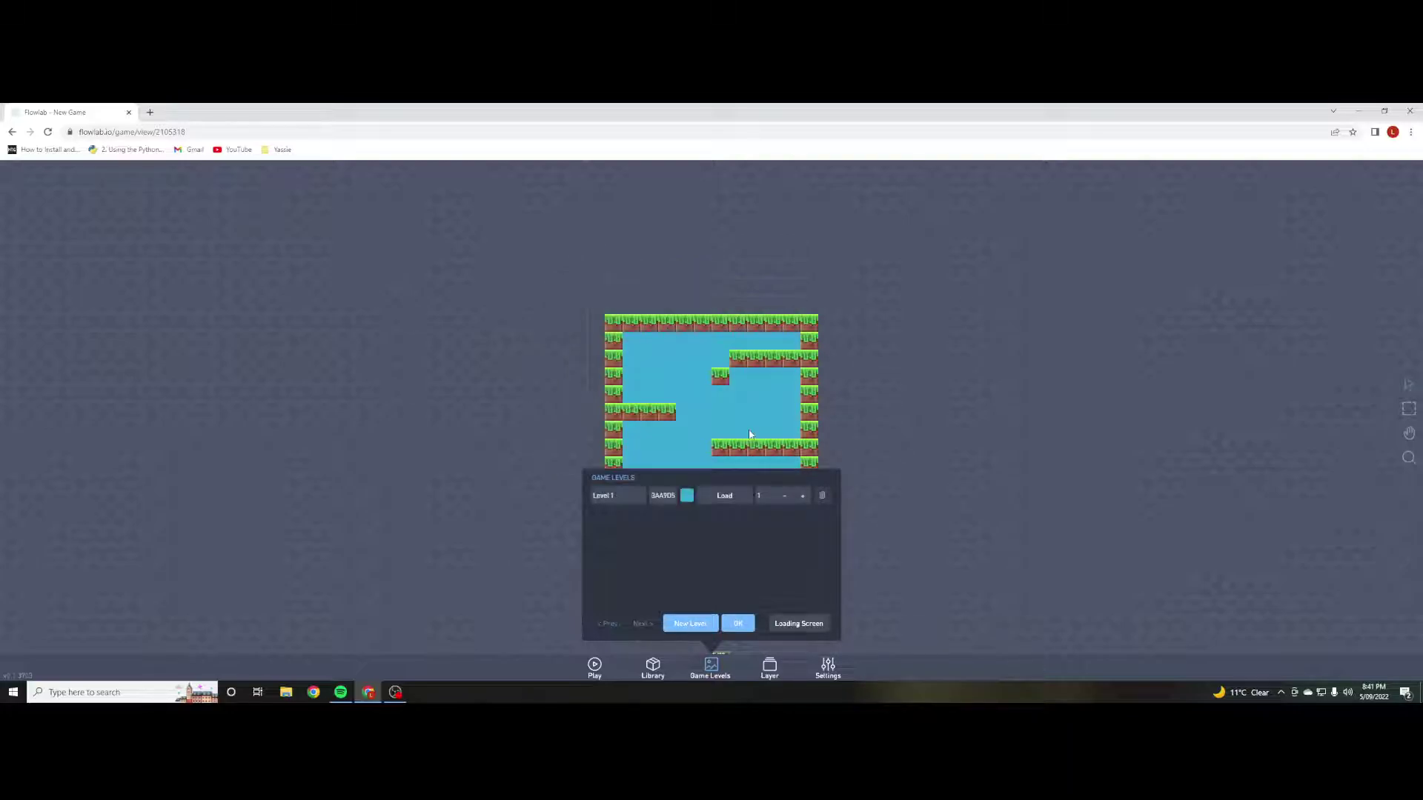
pyautogui.click(738, 623)
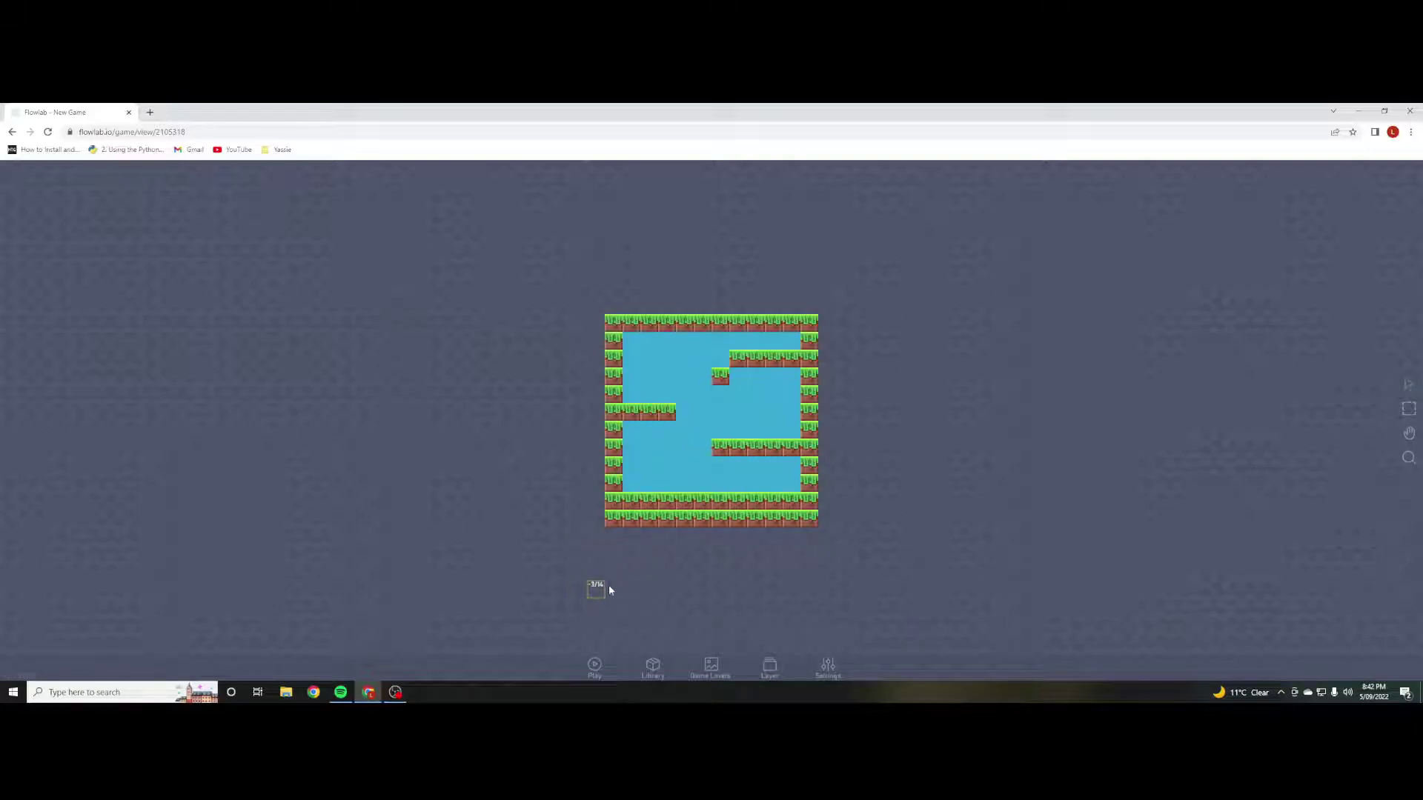
# Create an object on the floor near the left wall with the brown-haired, red-nosed character sprite from the pixel-chars category.
pyautogui.click(648, 481)
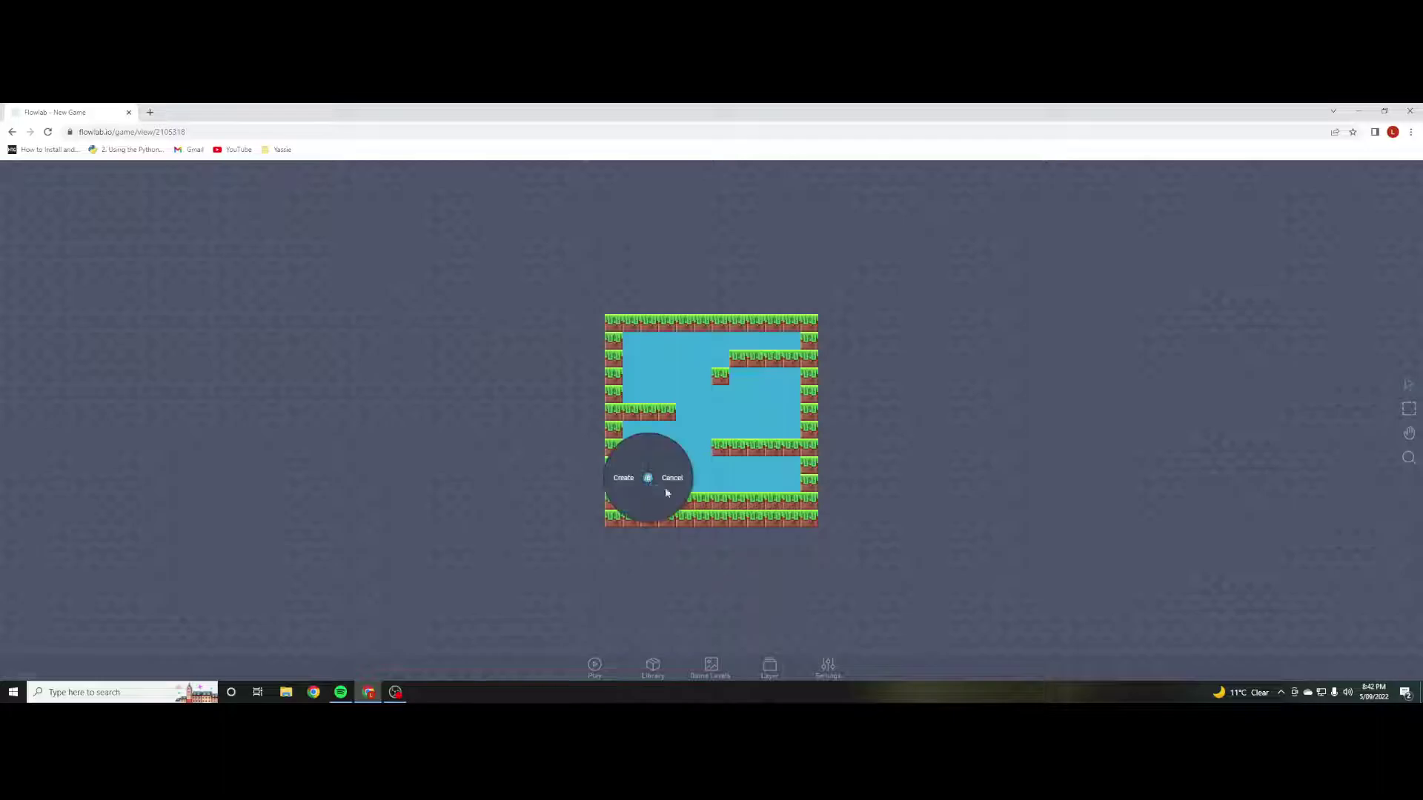
pyautogui.click(642, 484)
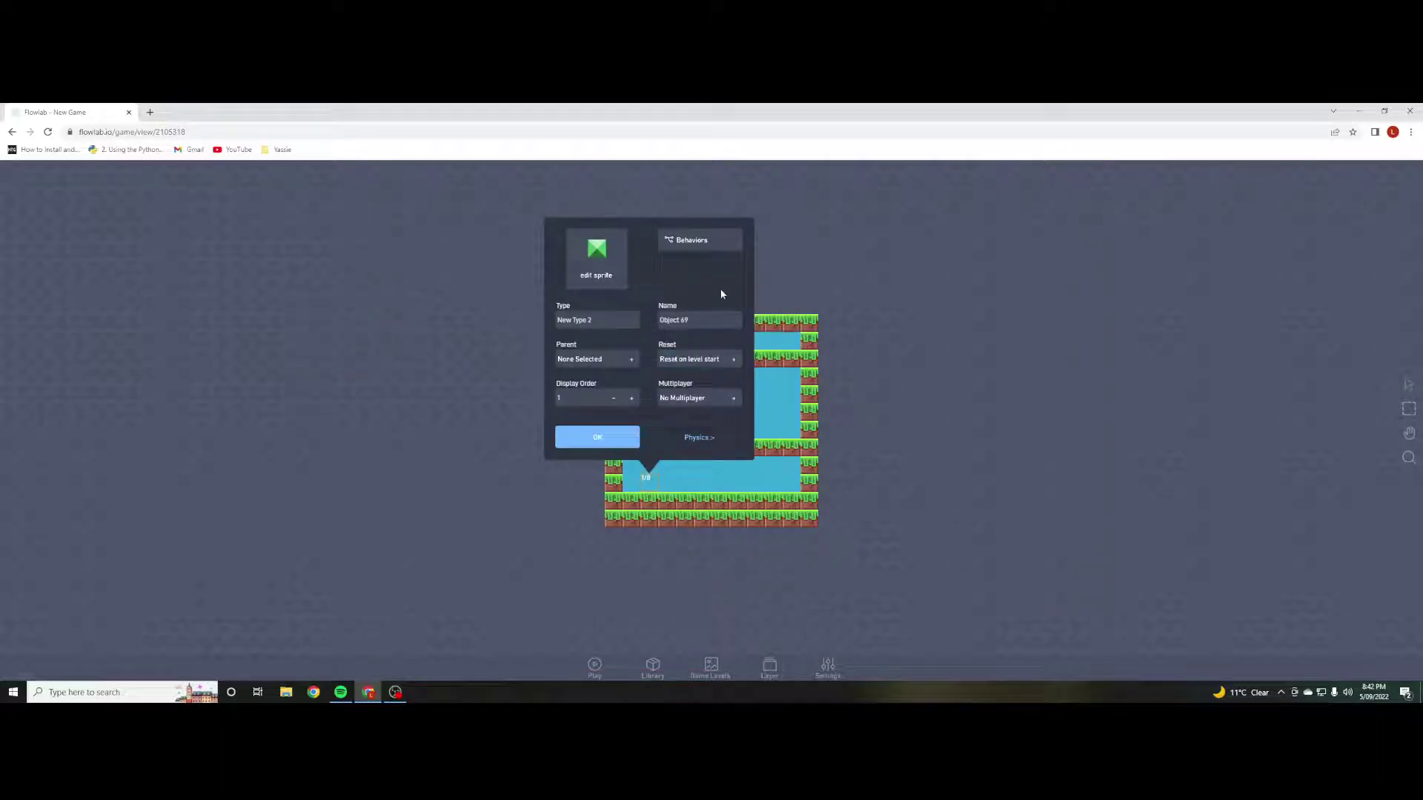
pyautogui.click(611, 259)
pyautogui.click(1379, 573)
pyautogui.click(1297, 187)
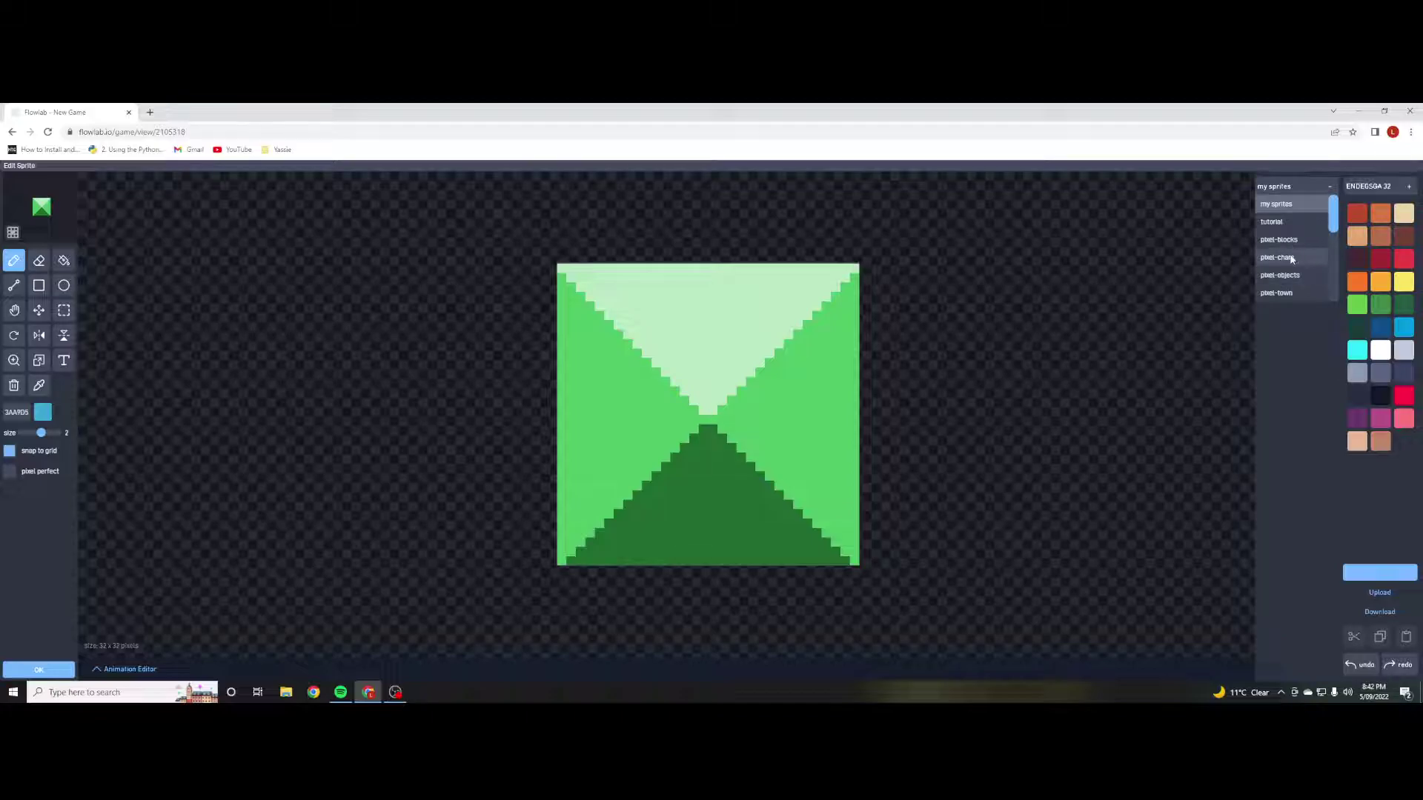
pyautogui.click(1289, 256)
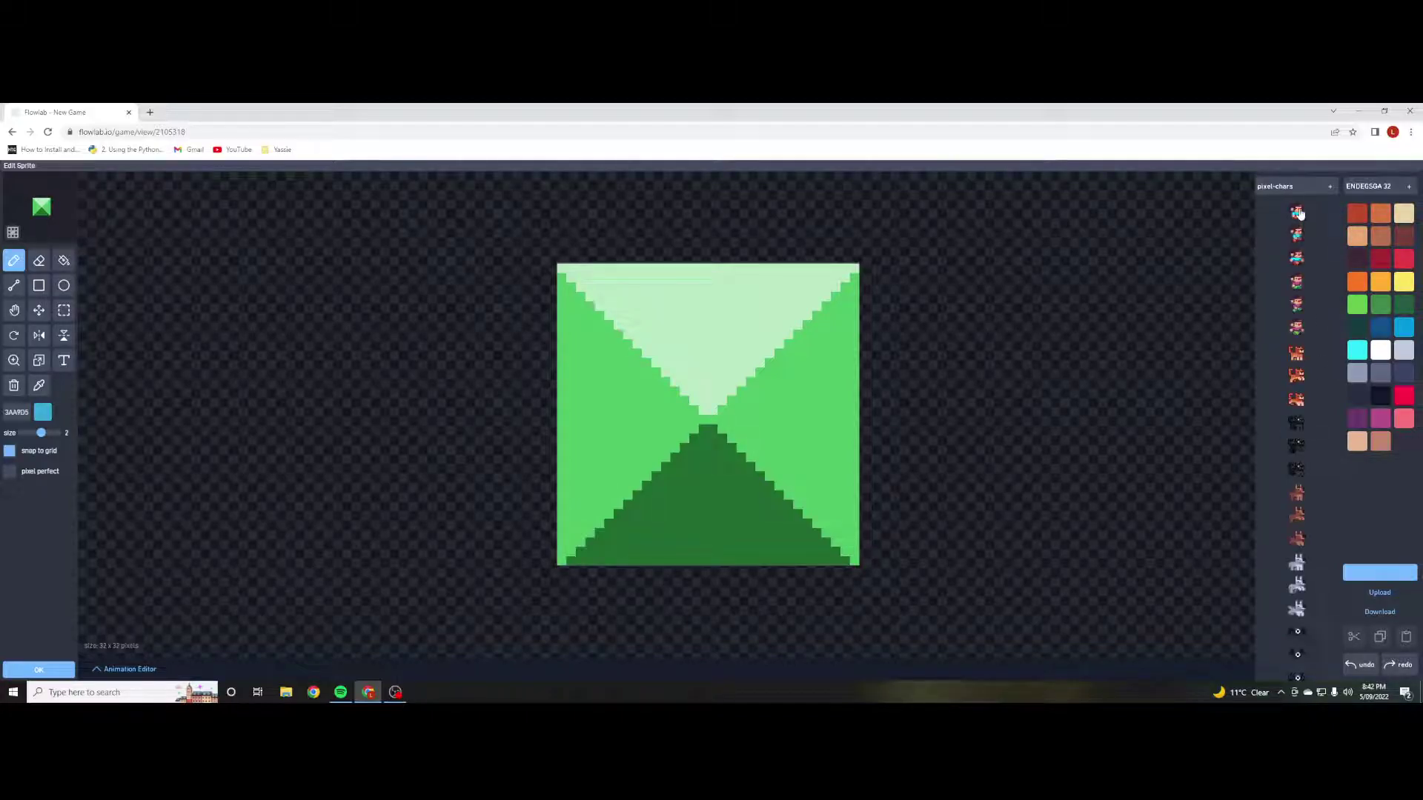
pyautogui.click(1297, 286)
pyautogui.scroll(-4, 1297, 445)
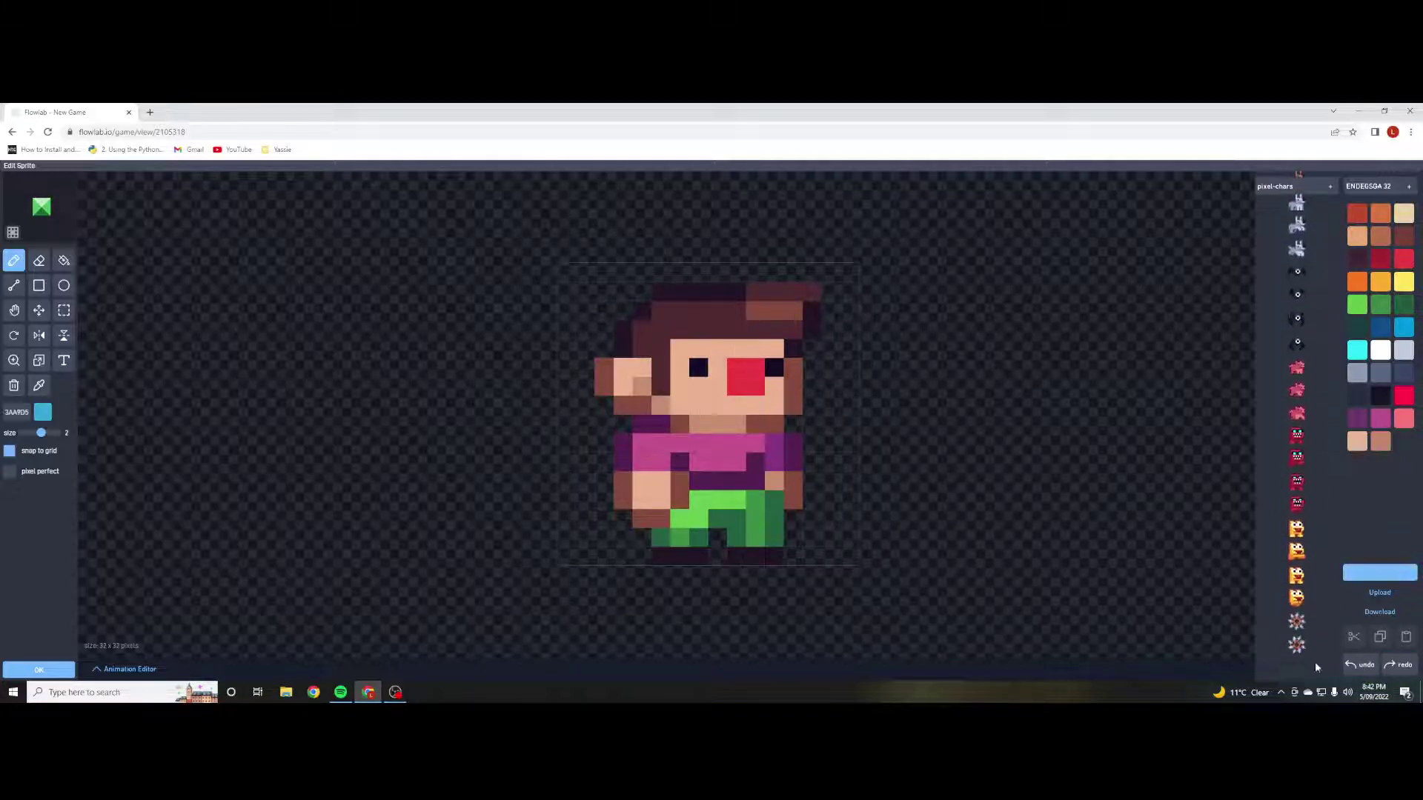
pyautogui.click(55, 671)
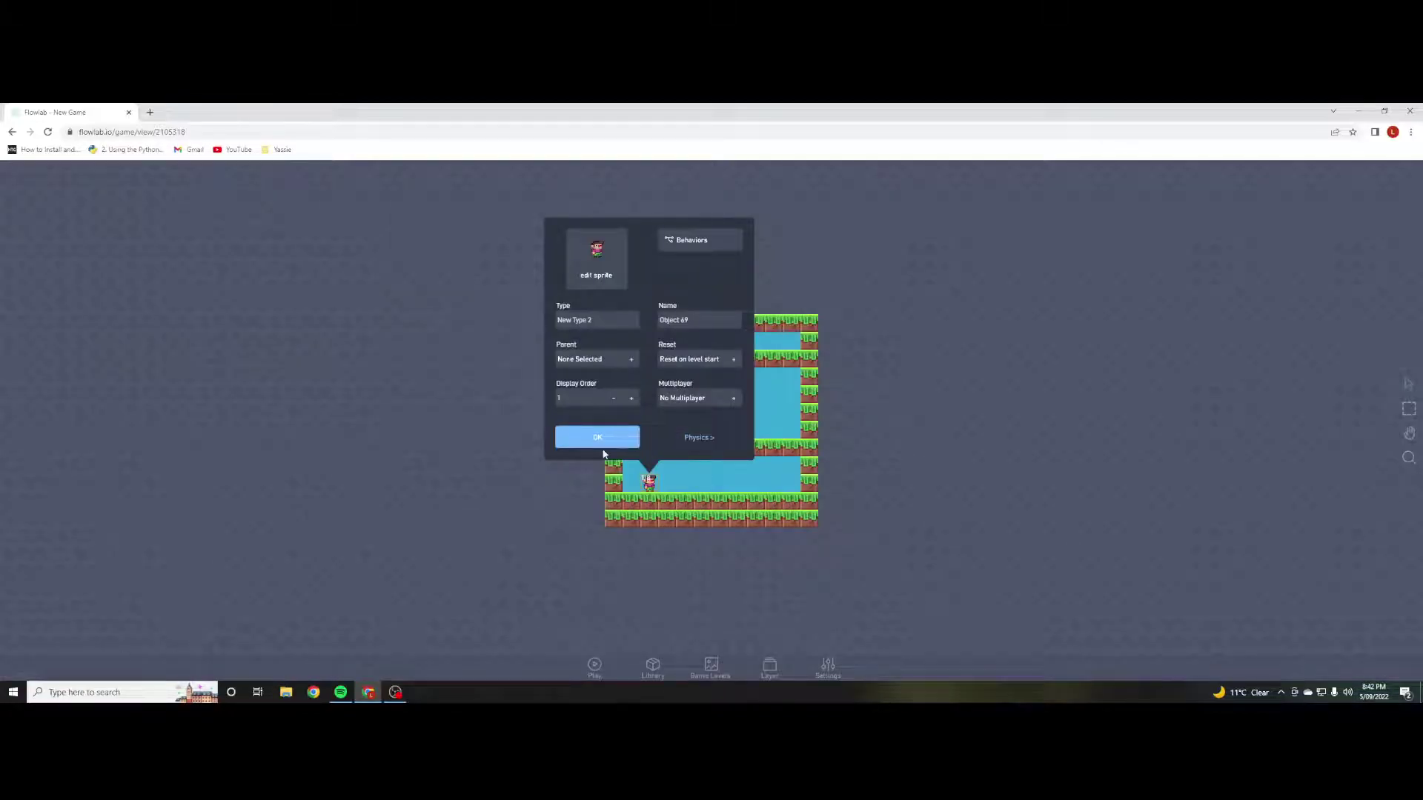
pyautogui.click(596, 442)
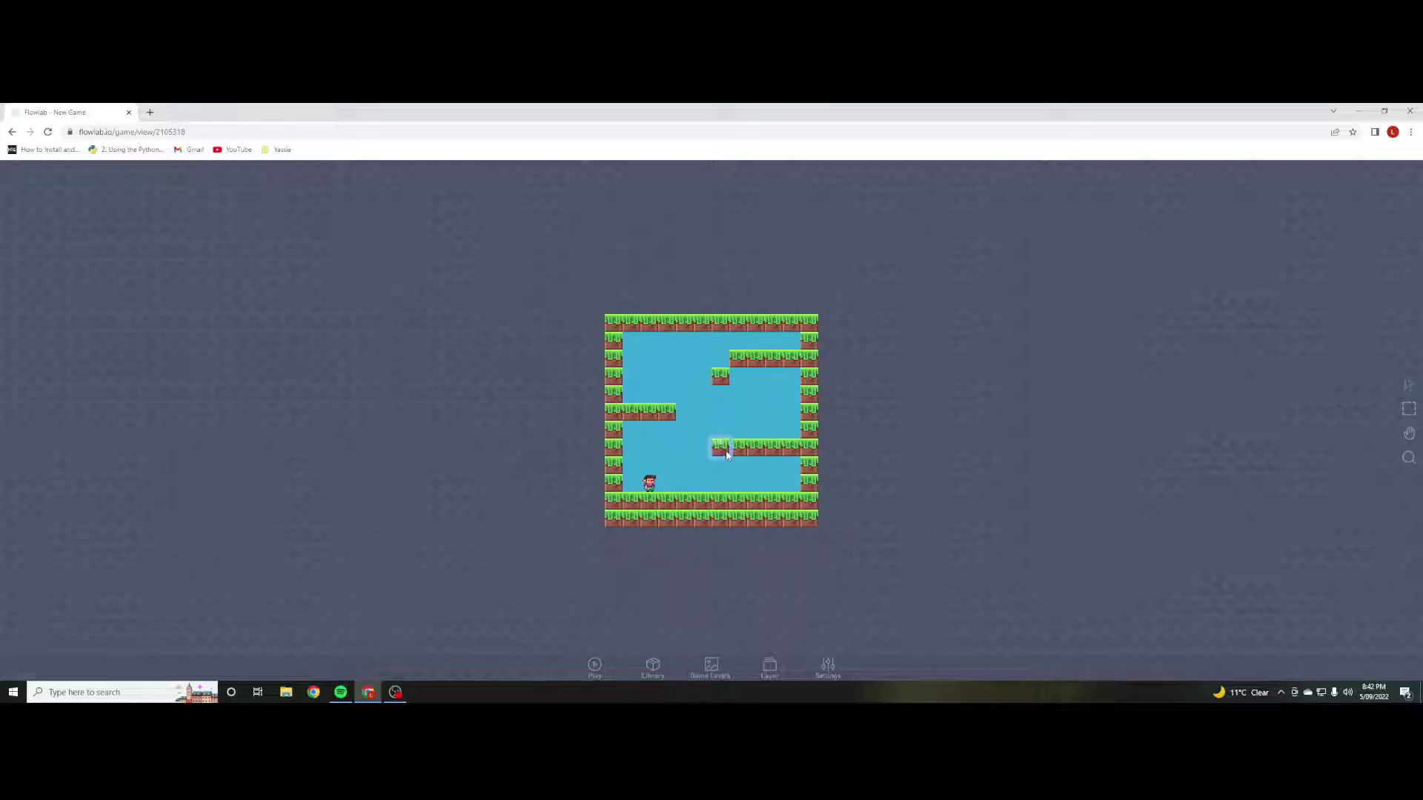
# Make the character movable in its physics settings and give it a capsule collision shape.
pyautogui.click(648, 483)
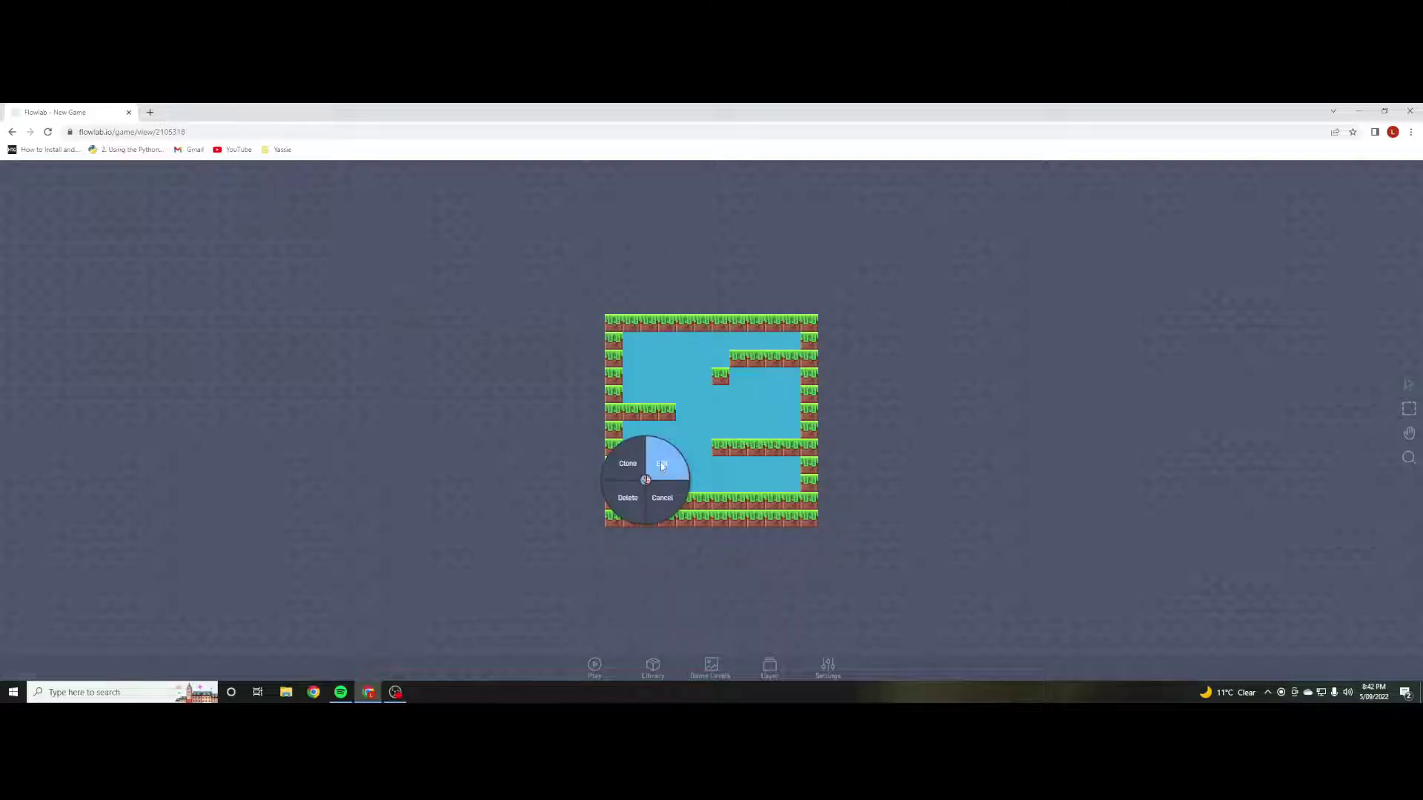
pyautogui.click(661, 462)
pyautogui.click(699, 437)
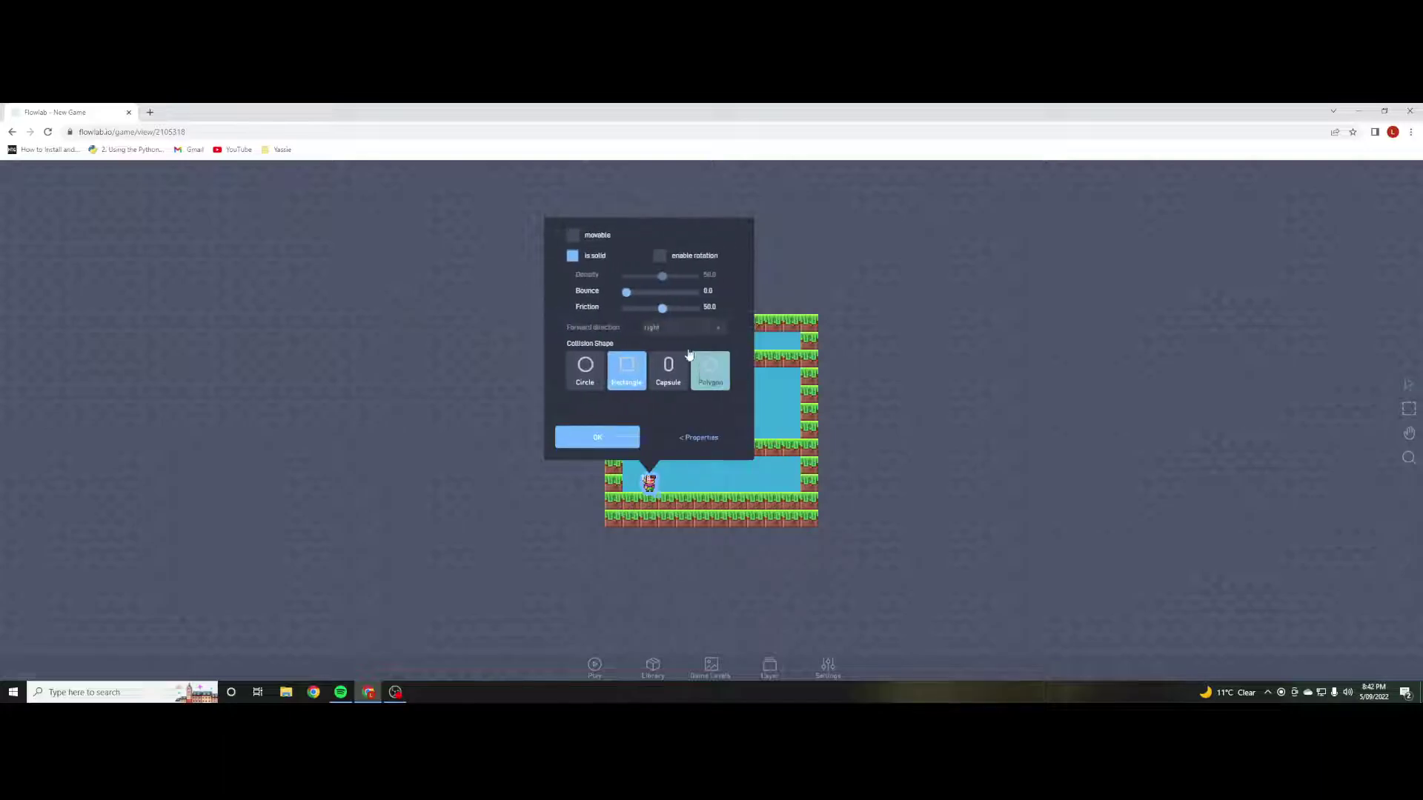
pyautogui.click(573, 236)
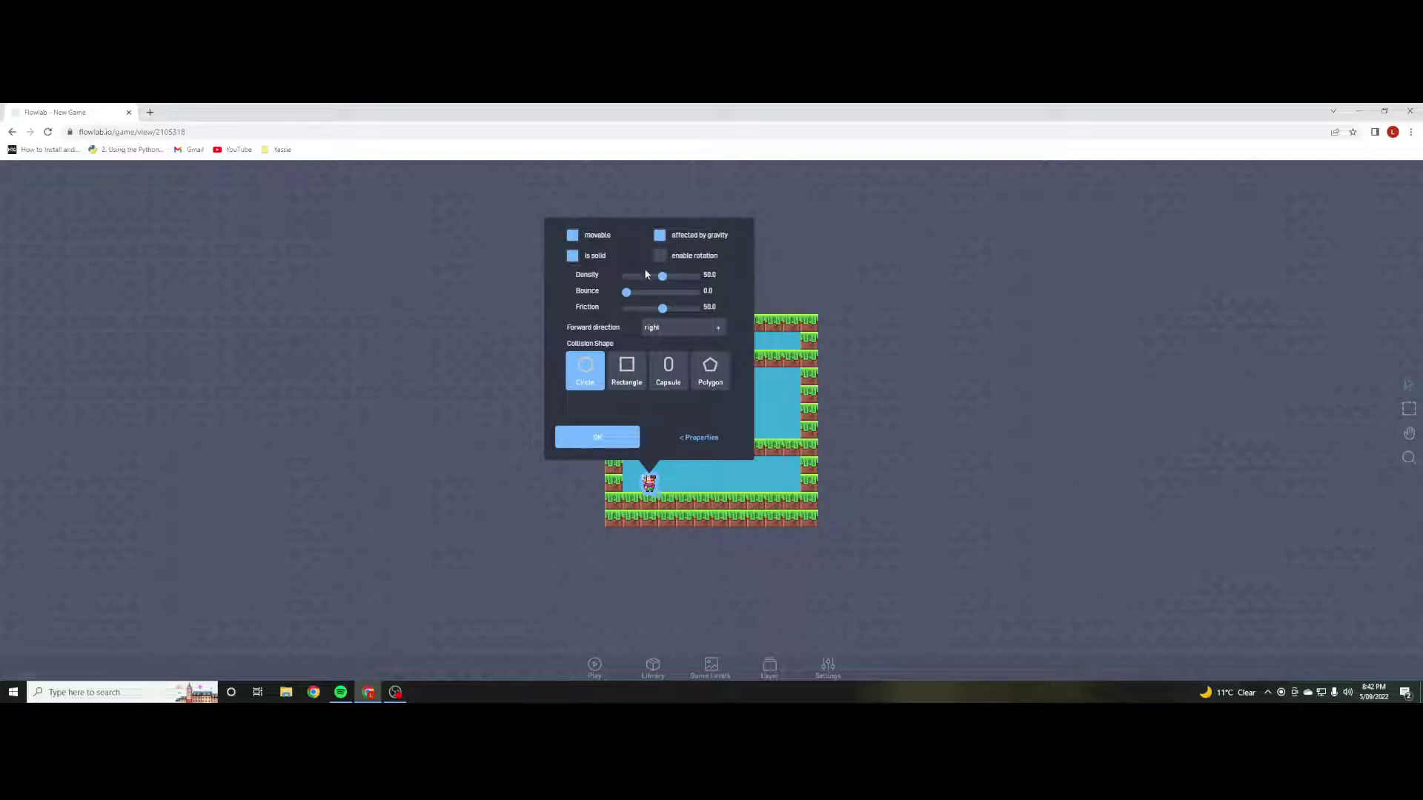
pyautogui.click(679, 377)
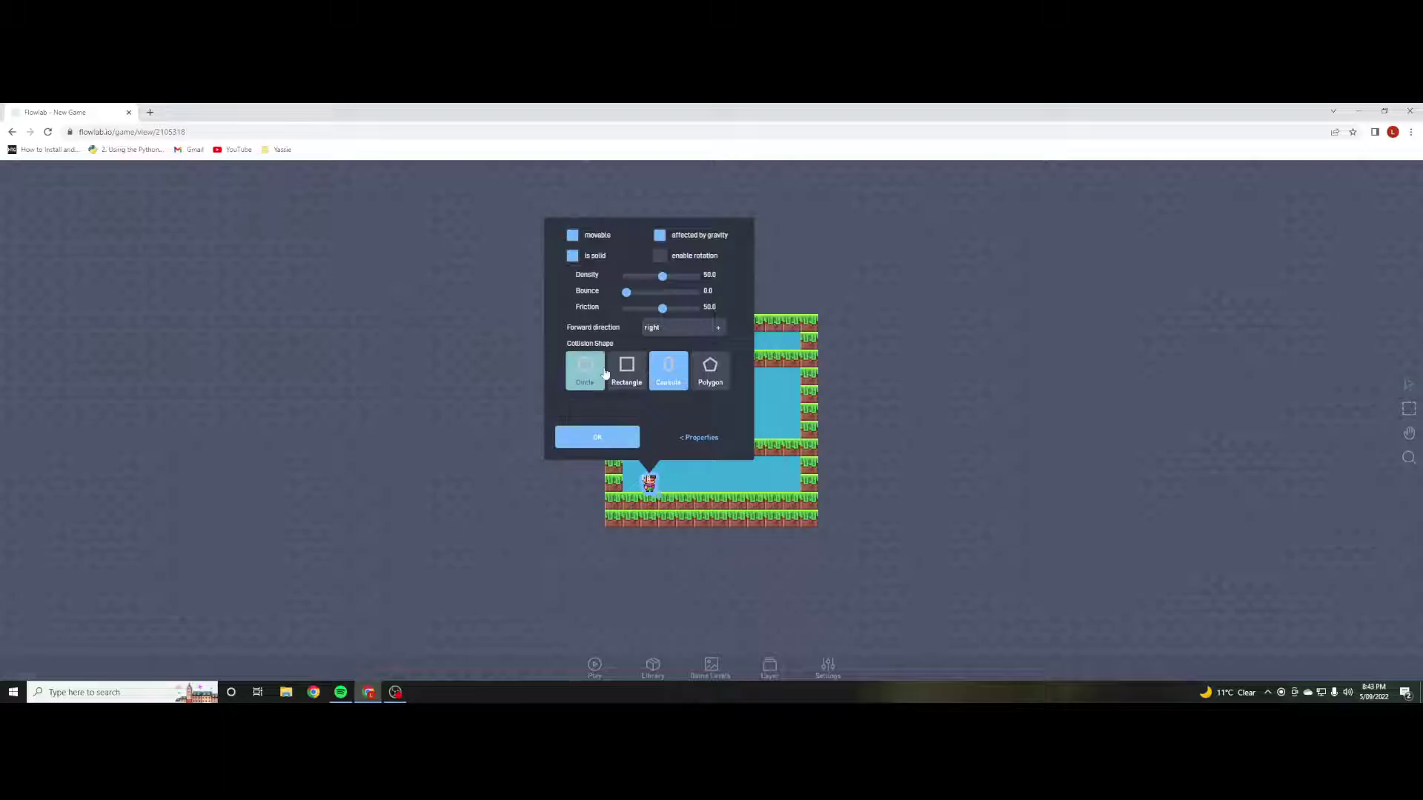
pyautogui.click(631, 437)
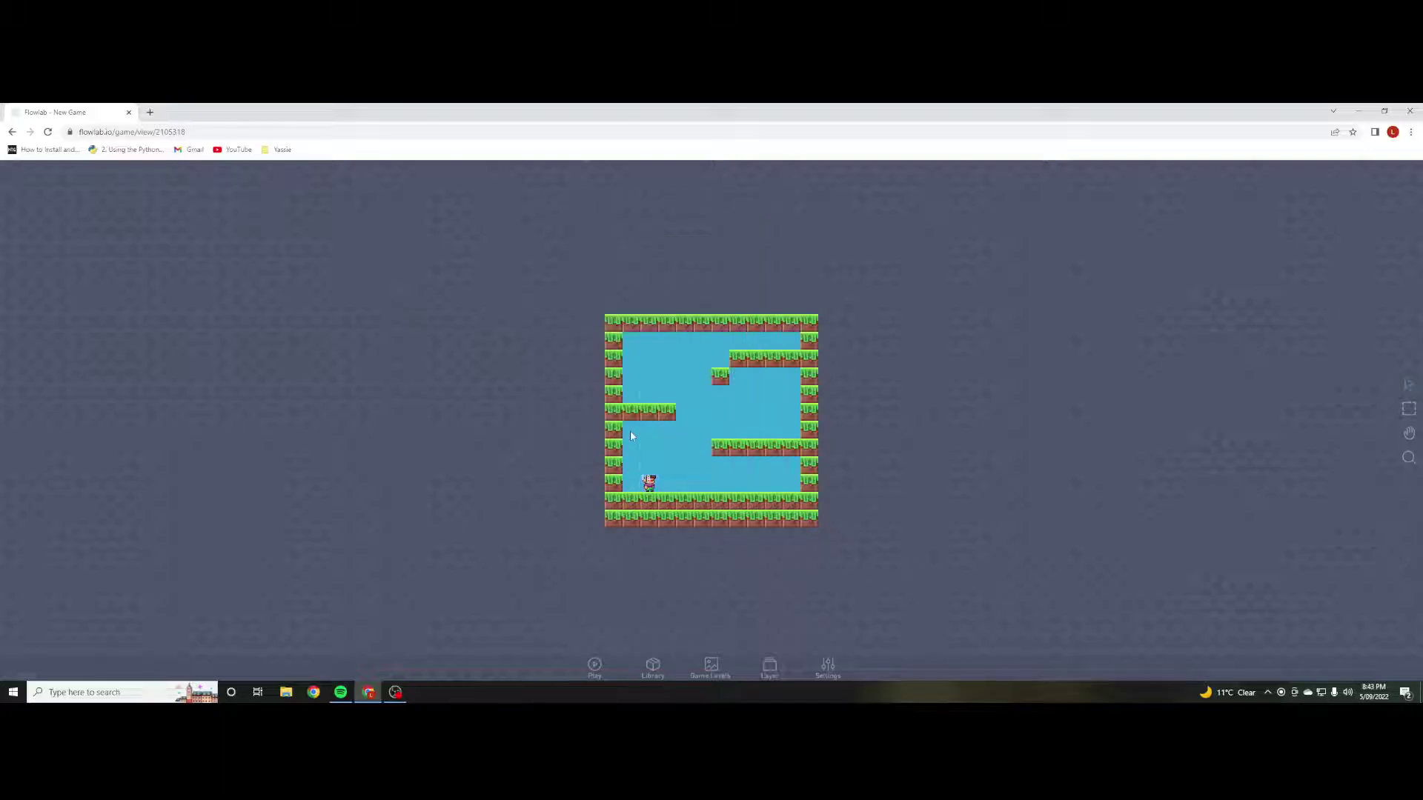
# Set the character object's type to Player.
pyautogui.click(646, 483)
pyautogui.click(679, 459)
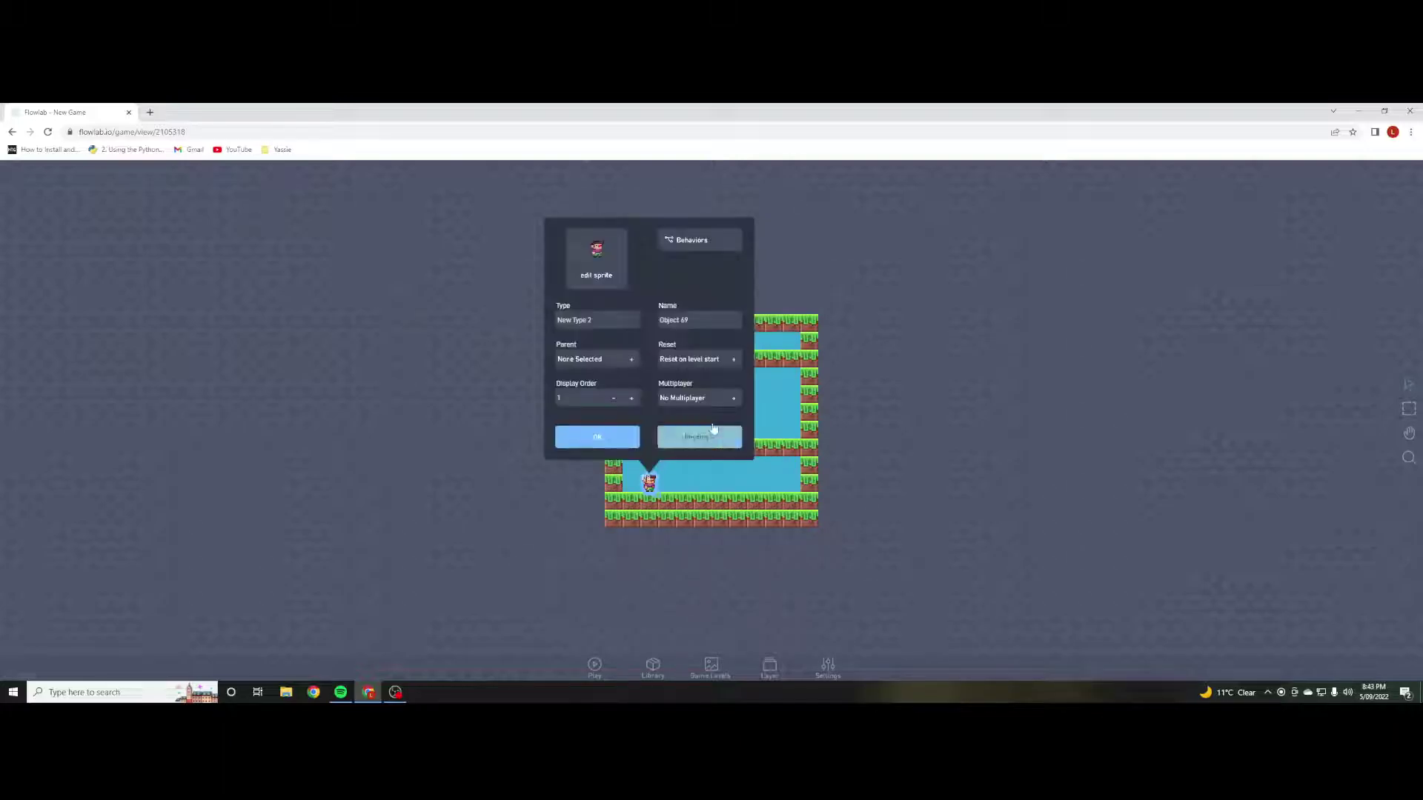
pyautogui.hotkey('ctrl', 'a')
pyautogui.write('Player')
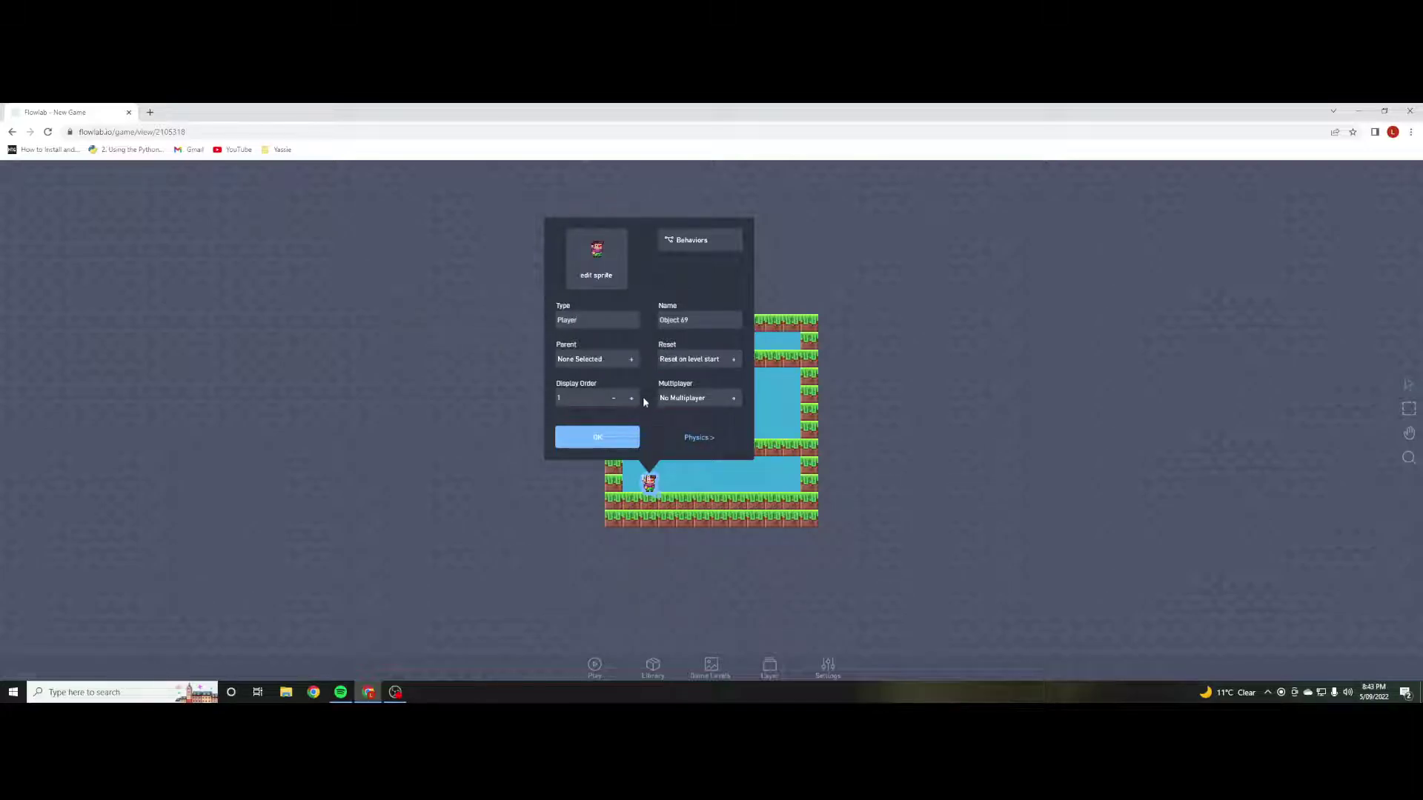
pyautogui.click(597, 437)
# Set the type of the grass block object in the floor to Gr.
pyautogui.click(667, 500)
pyautogui.click(696, 477)
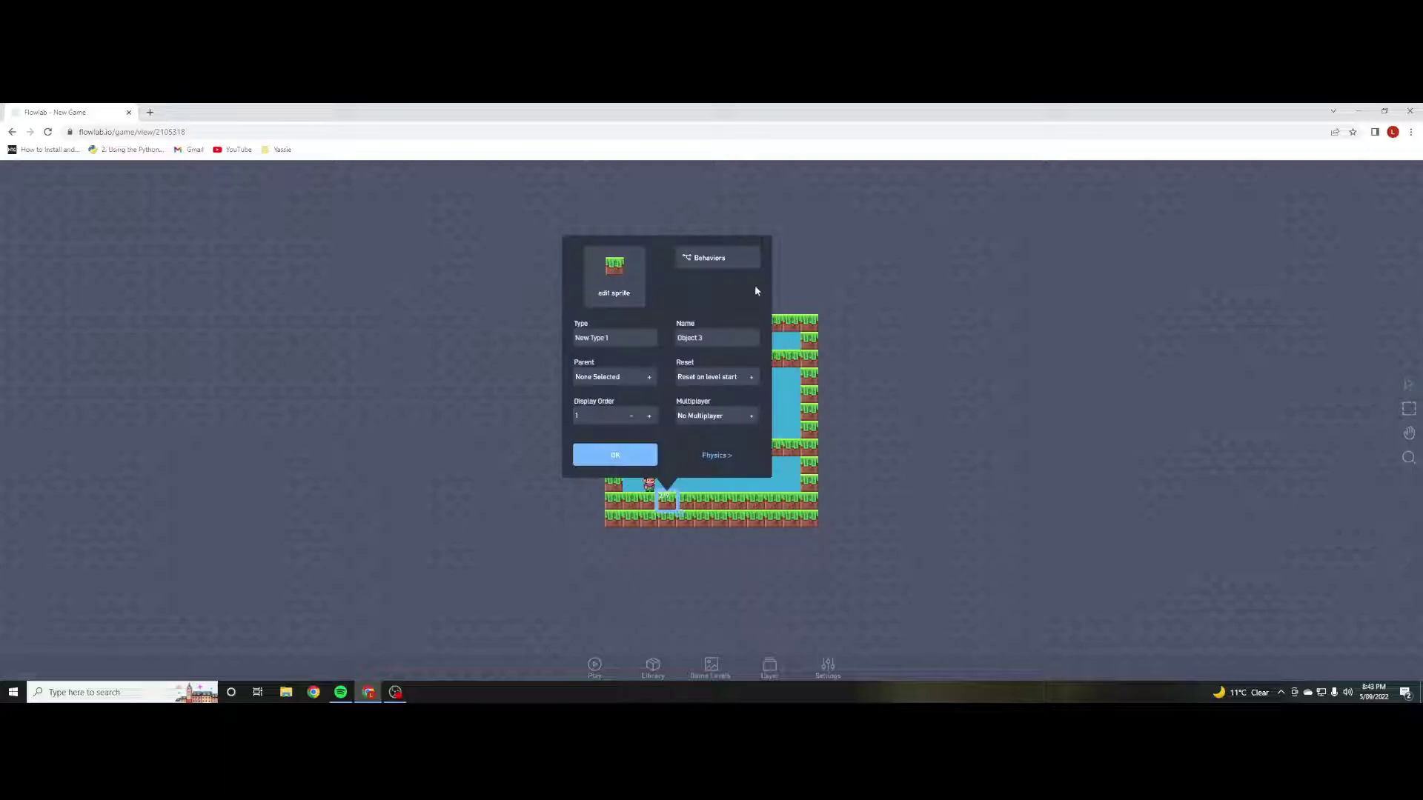
pyautogui.hotkey('ctrl', 'a')
pyautogui.write('Gr')
pyautogui.click(615, 455)
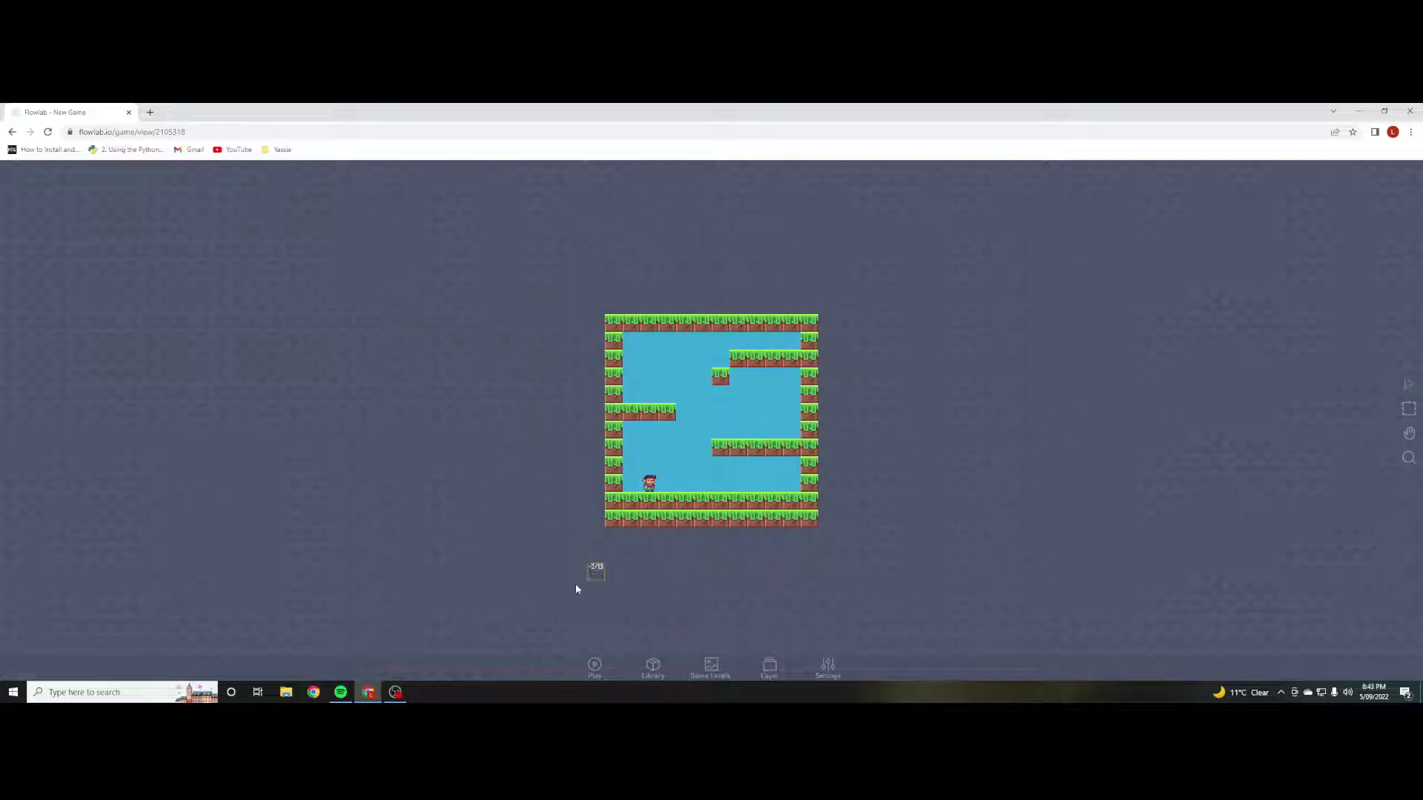
# In the player character's behaviors, add three stacked Keyboard triggers and a Collision trigger below them.
pyautogui.click(650, 482)
pyautogui.click(672, 456)
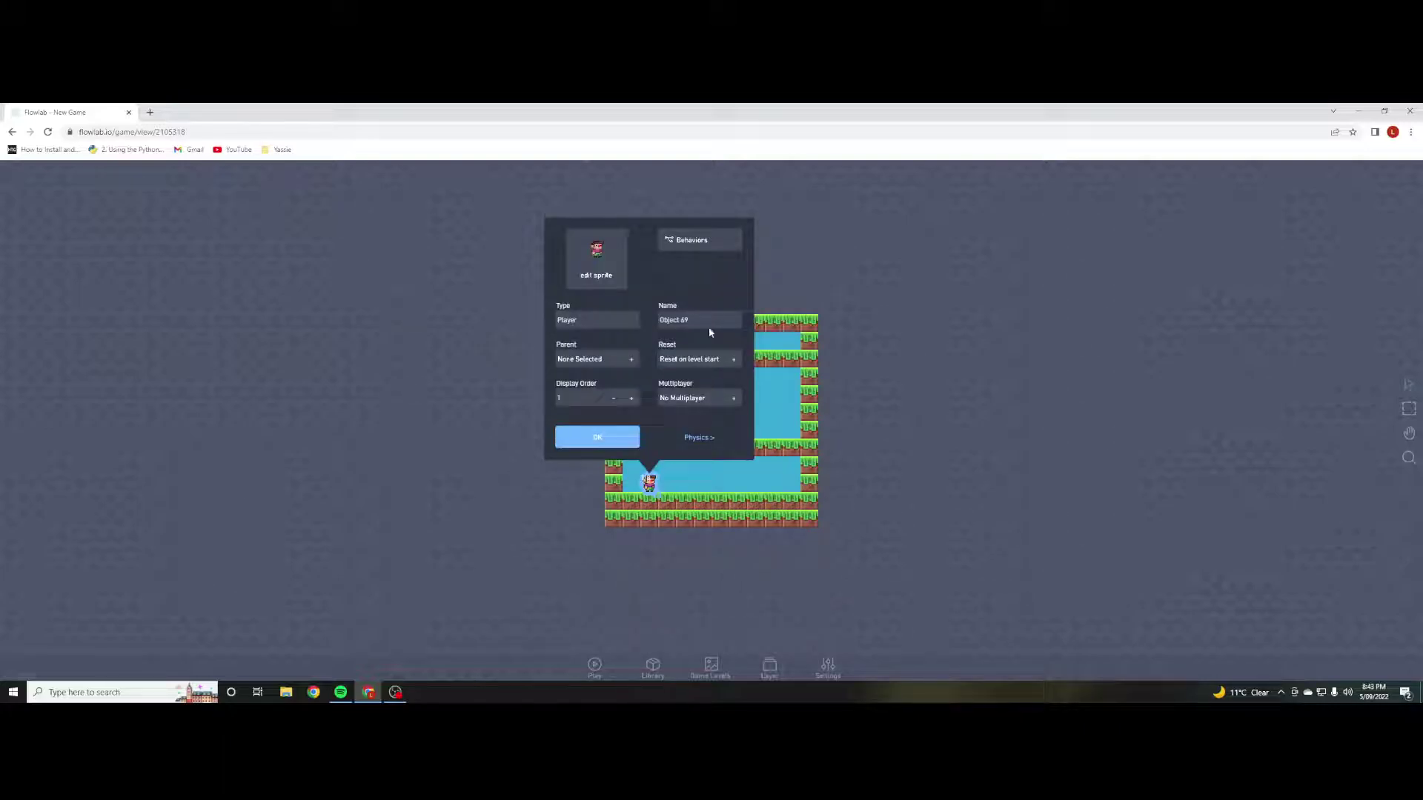
pyautogui.click(700, 241)
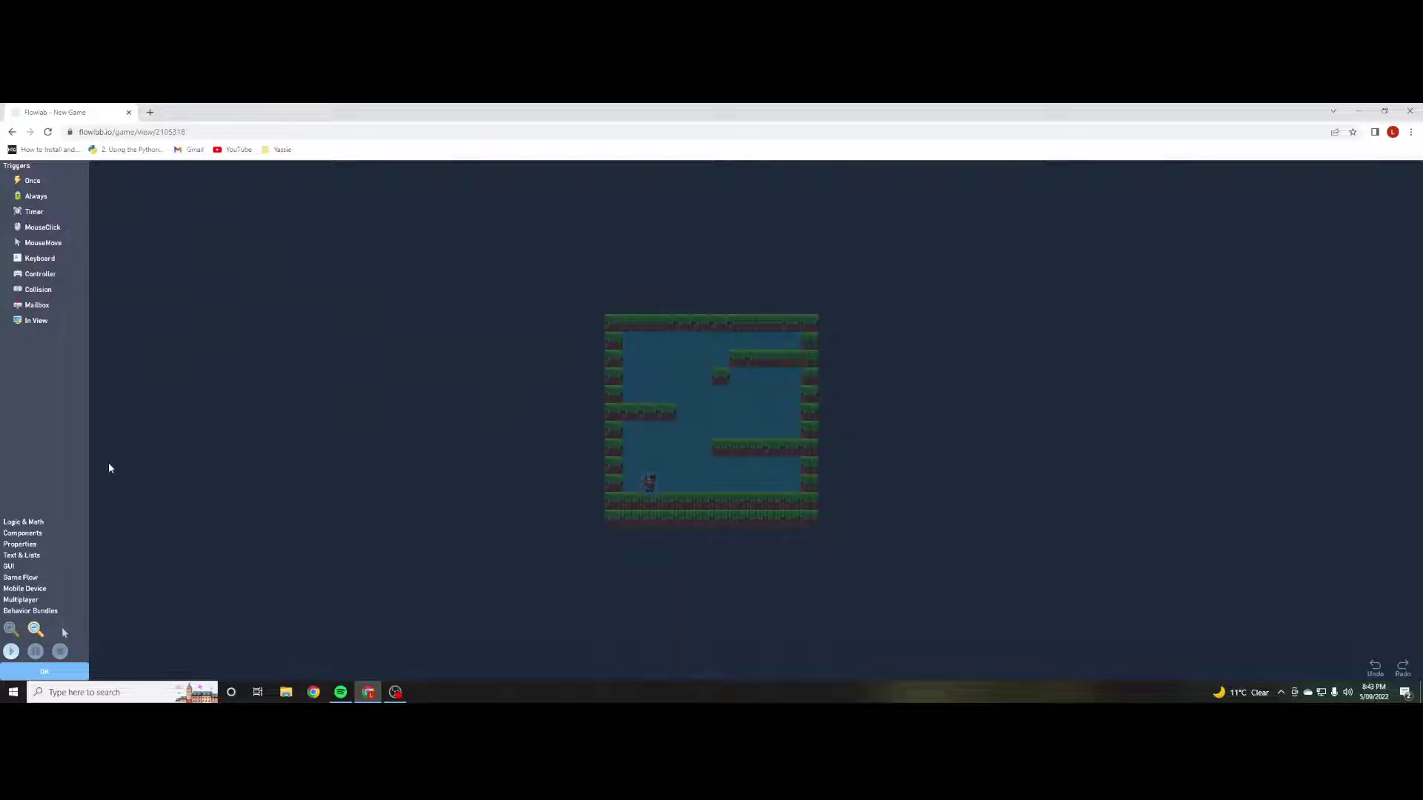
pyautogui.click(29, 609)
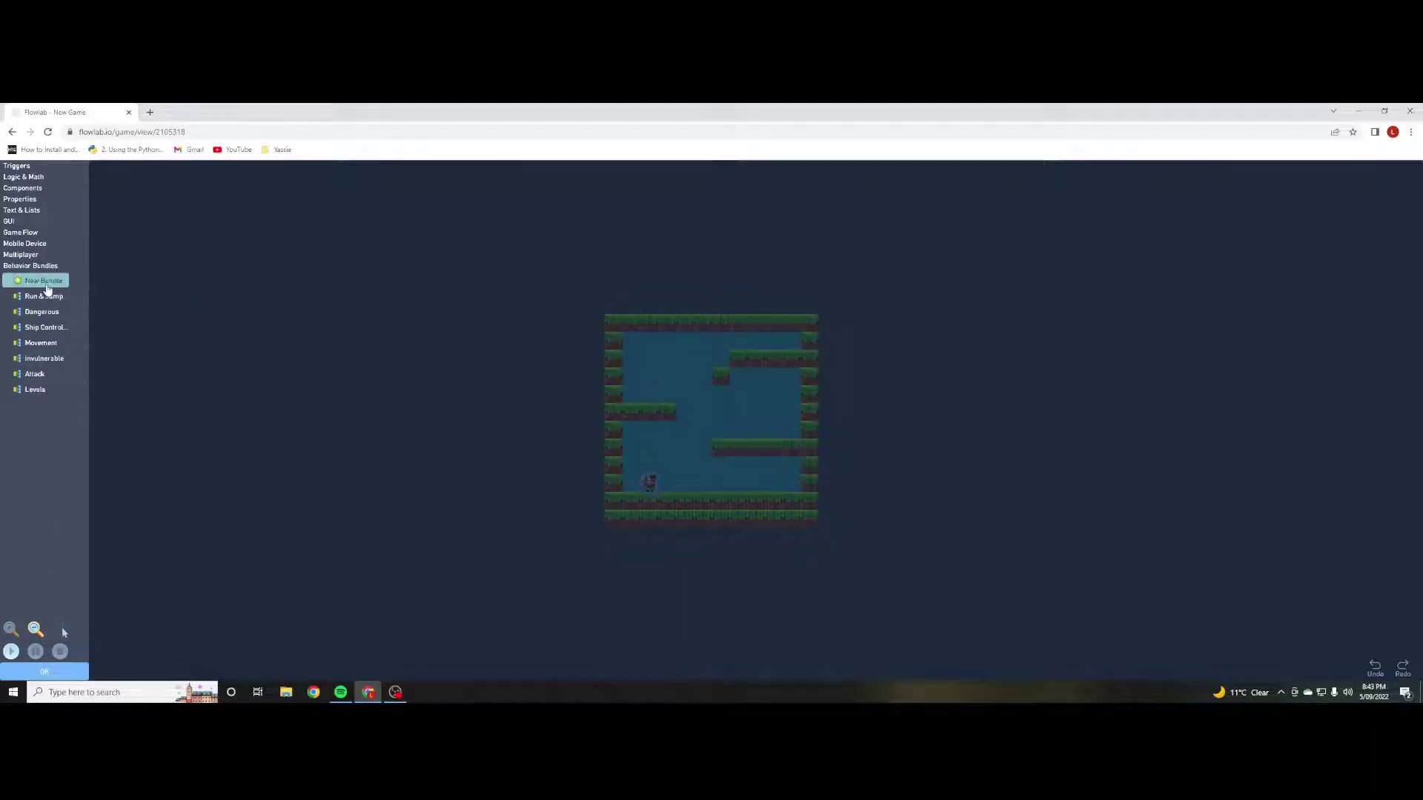
pyautogui.click(12, 178)
pyautogui.click(16, 166)
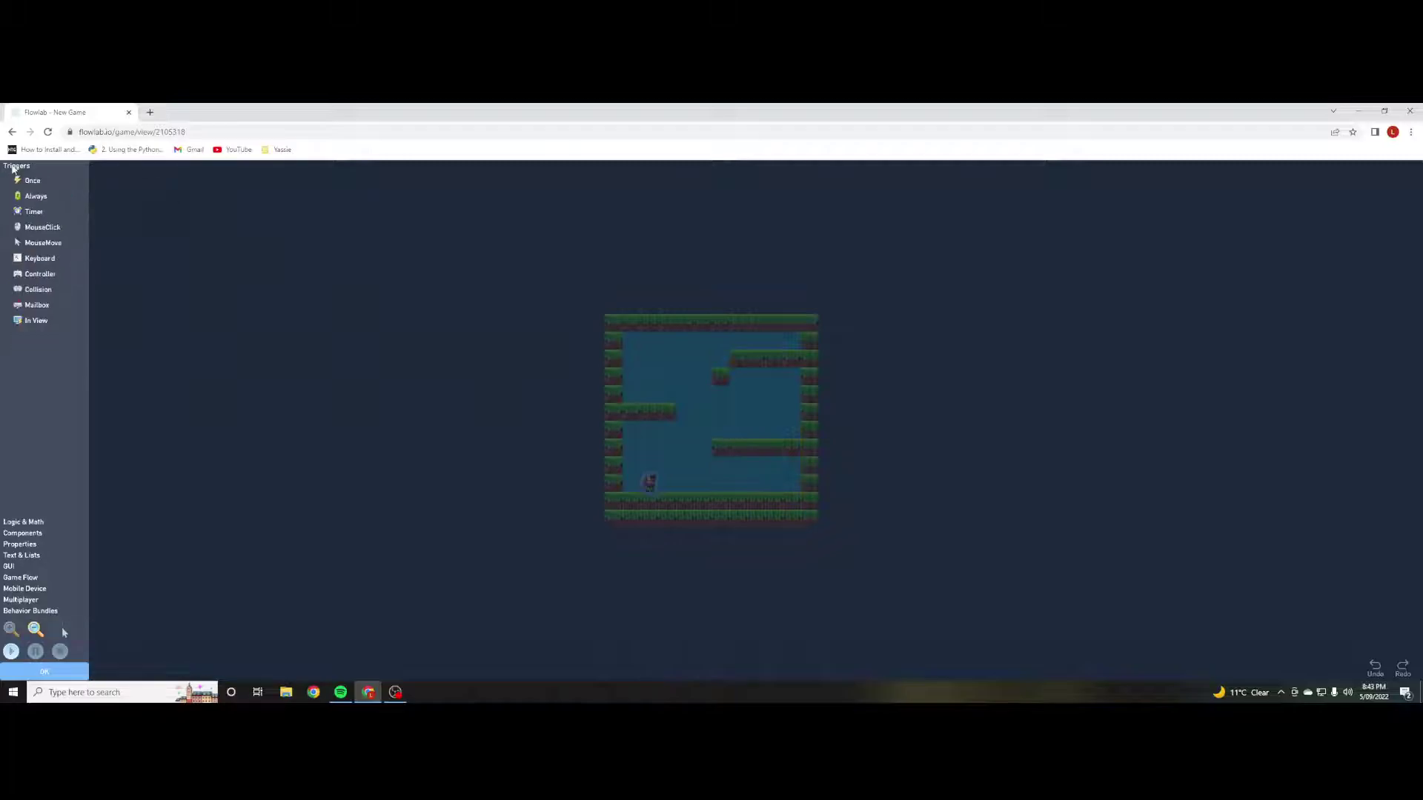
pyautogui.click(55, 263)
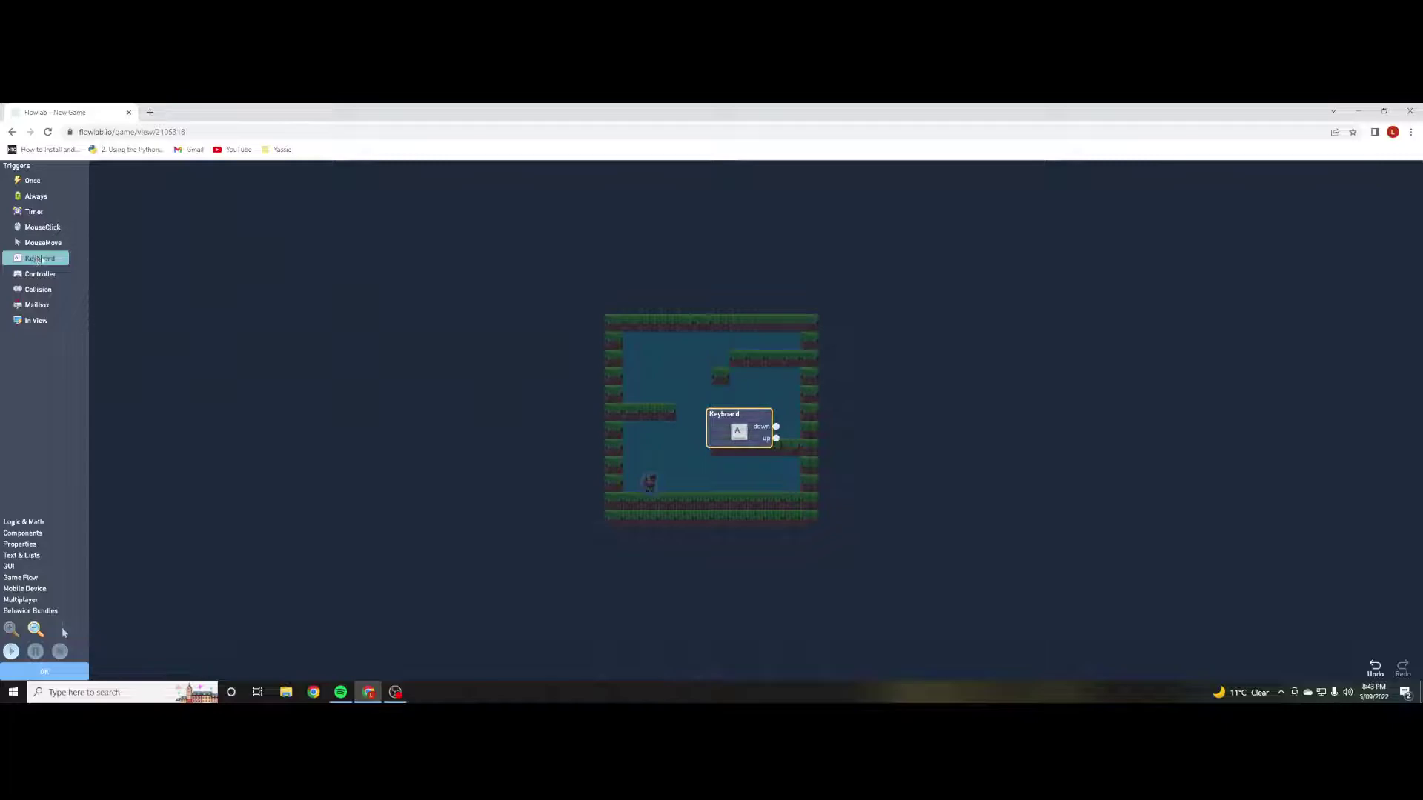
pyautogui.keyDown('alt'); pyautogui.moveTo(747, 427); pyautogui.dragTo(510, 347); pyautogui.keyUp('alt')
pyautogui.click(51, 290)
pyautogui.moveTo(741, 426); pyautogui.dragTo(542, 556)
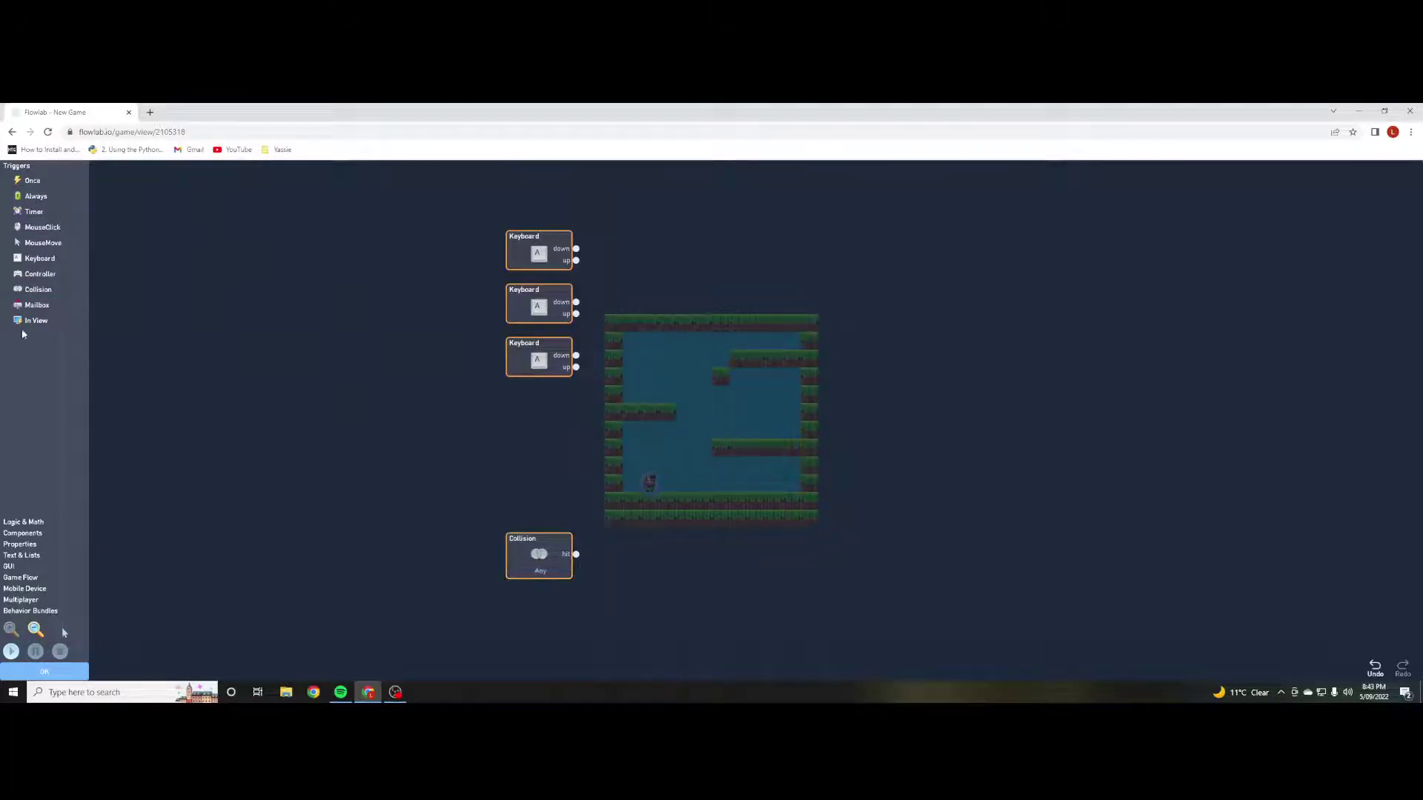
# Add three Number blocks in a column beside the Keyboard triggers and a Switch block beside the Collision trigger.
pyautogui.click(23, 522)
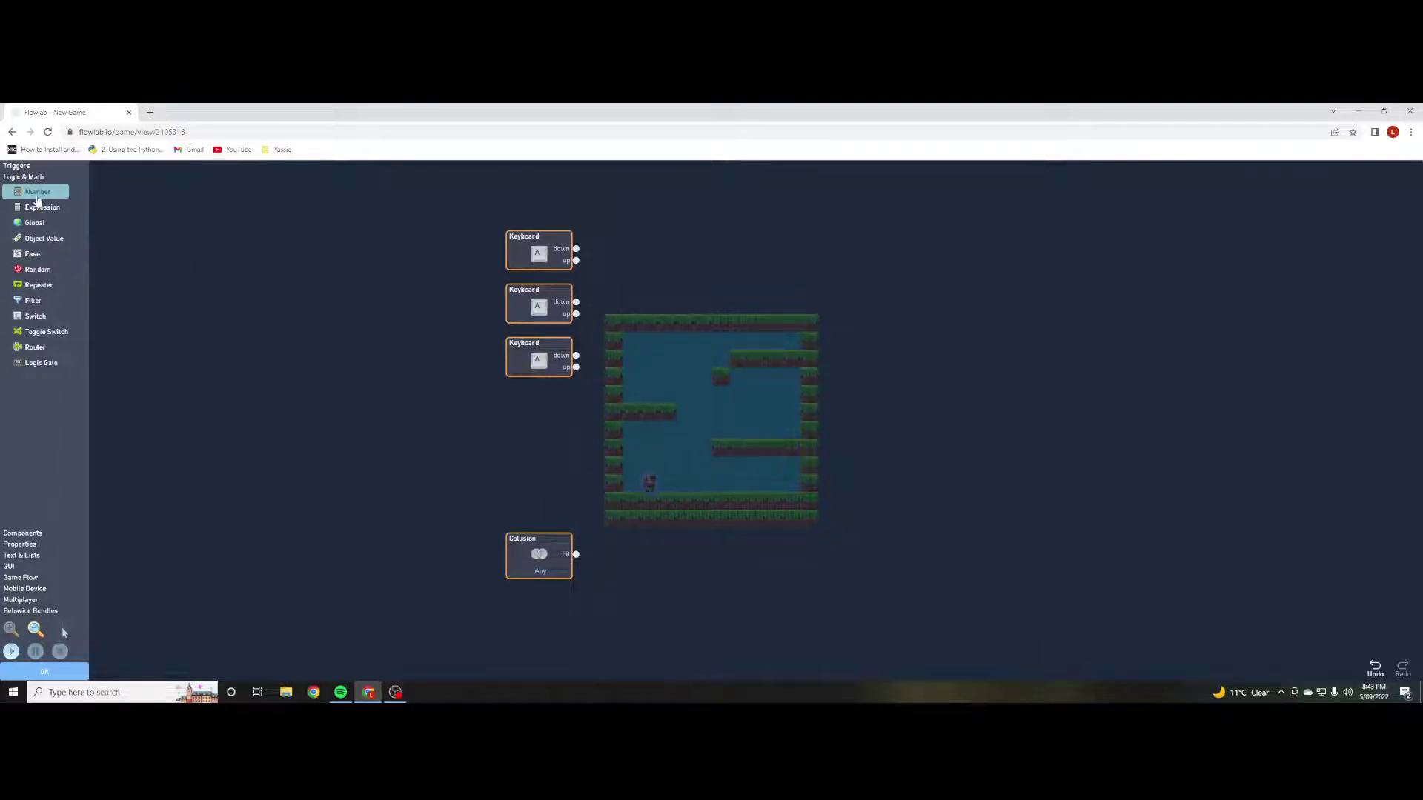
pyautogui.click(38, 199)
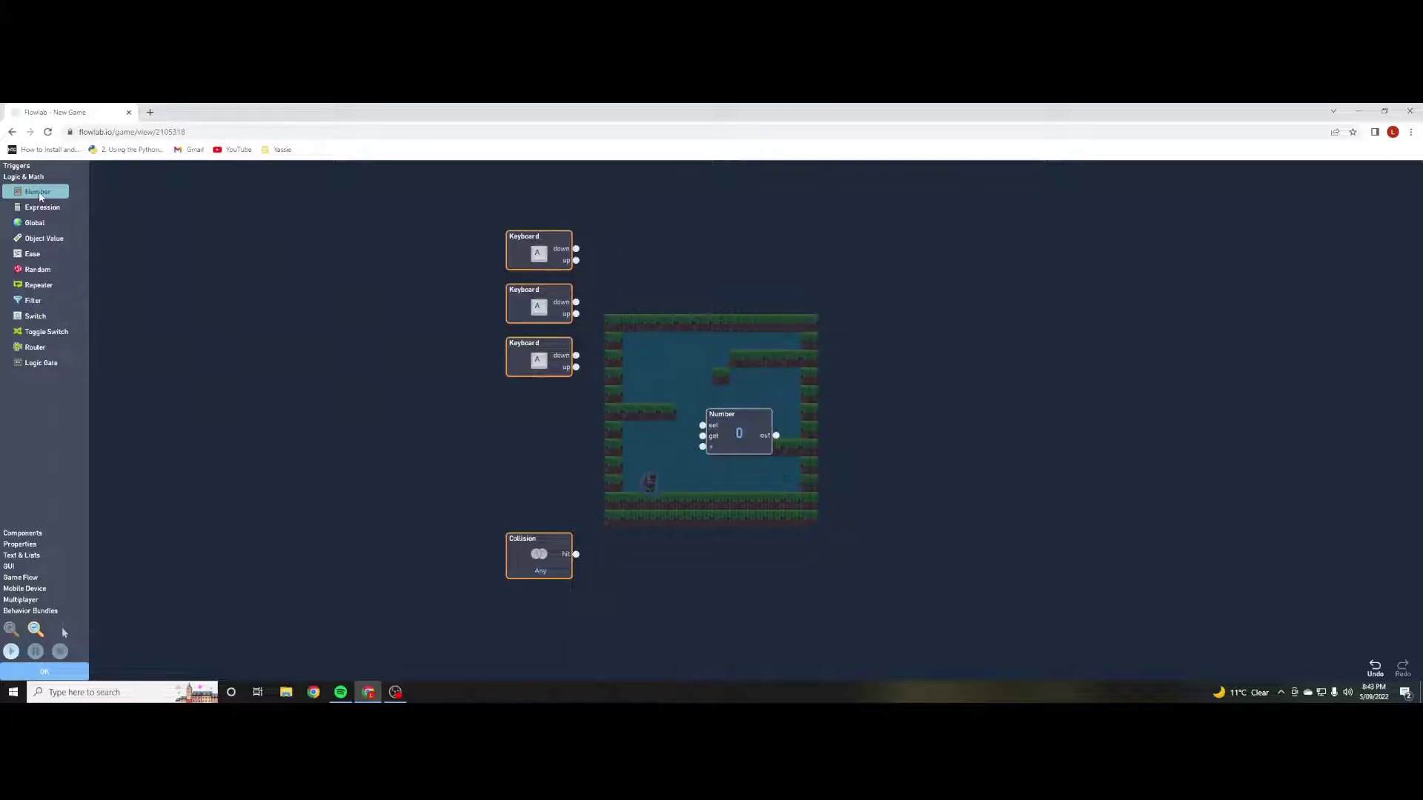
pyautogui.click(41, 196)
pyautogui.moveTo(734, 416); pyautogui.dragTo(741, 361)
pyautogui.click(37, 192)
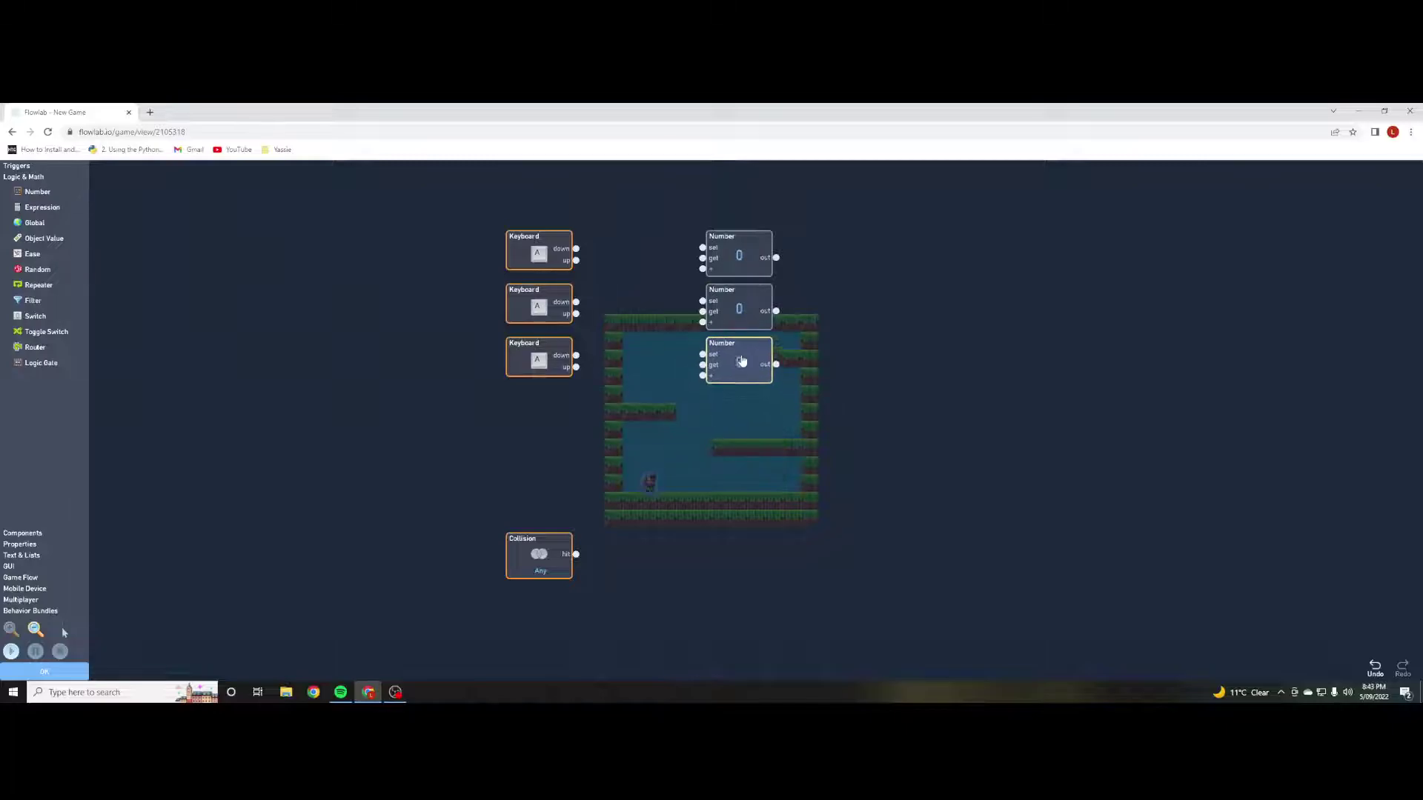
pyautogui.click(33, 317)
pyautogui.moveTo(733, 444); pyautogui.dragTo(645, 574)
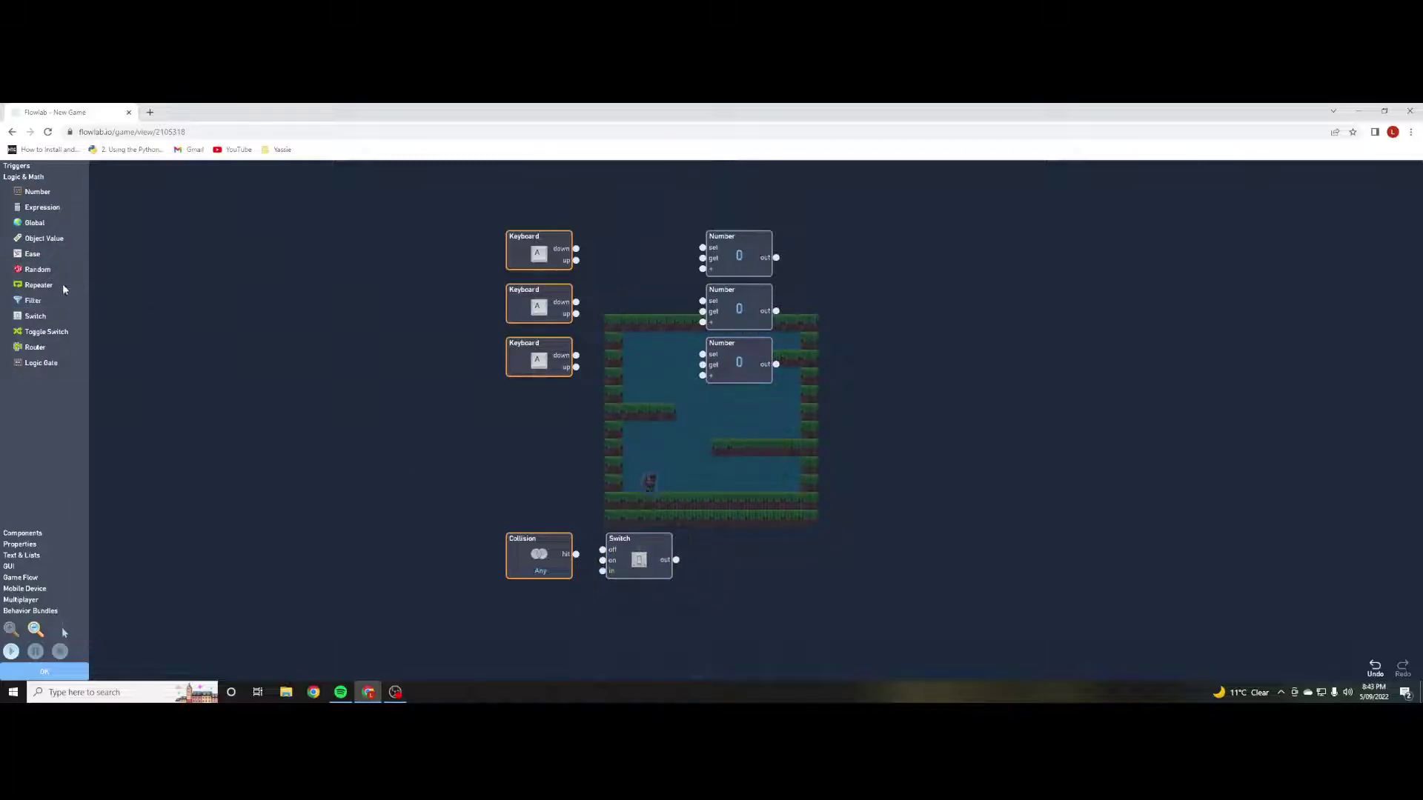
# Add an Impulse component and a Velocity property block beyond the Number blocks, with Velocity above Impulse.
pyautogui.click(22, 535)
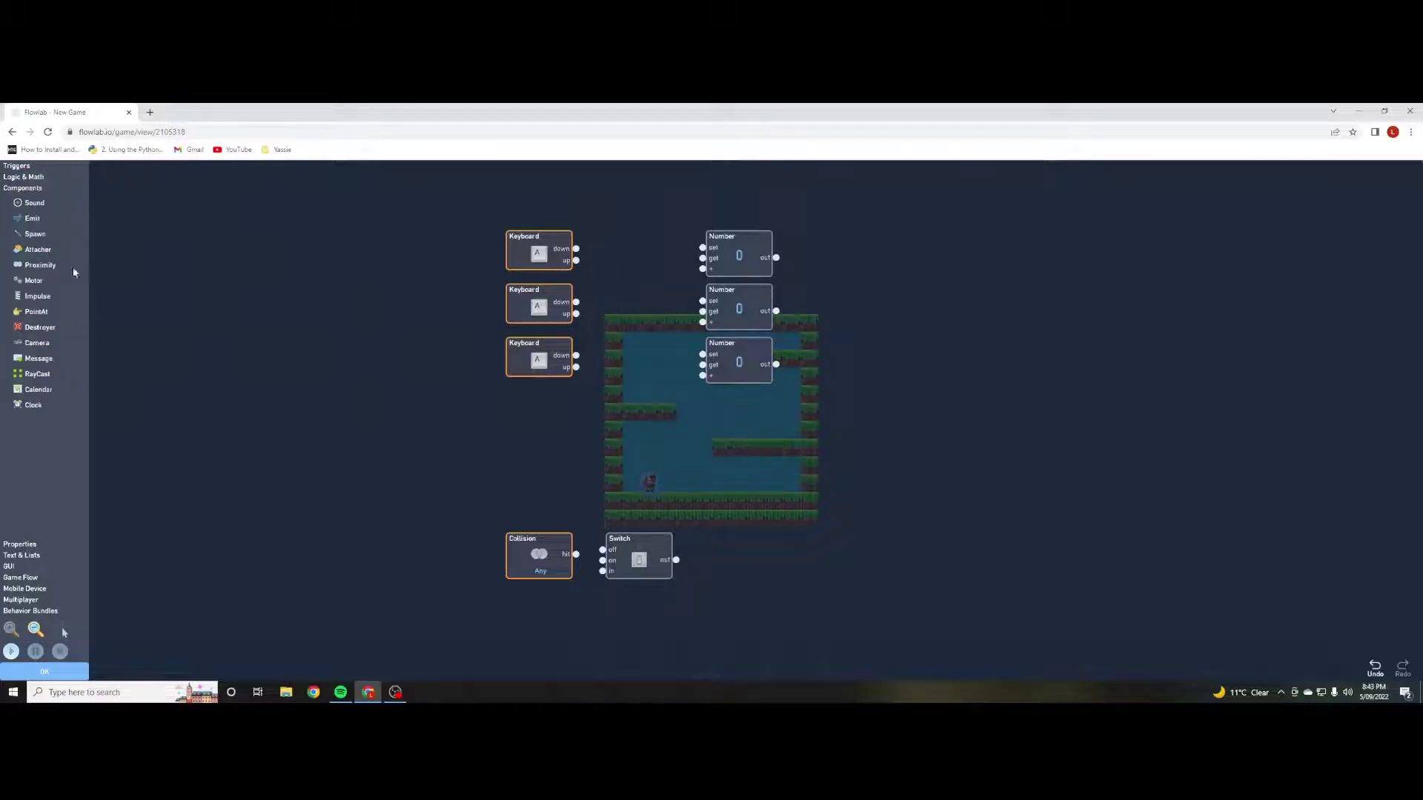
pyautogui.click(40, 297)
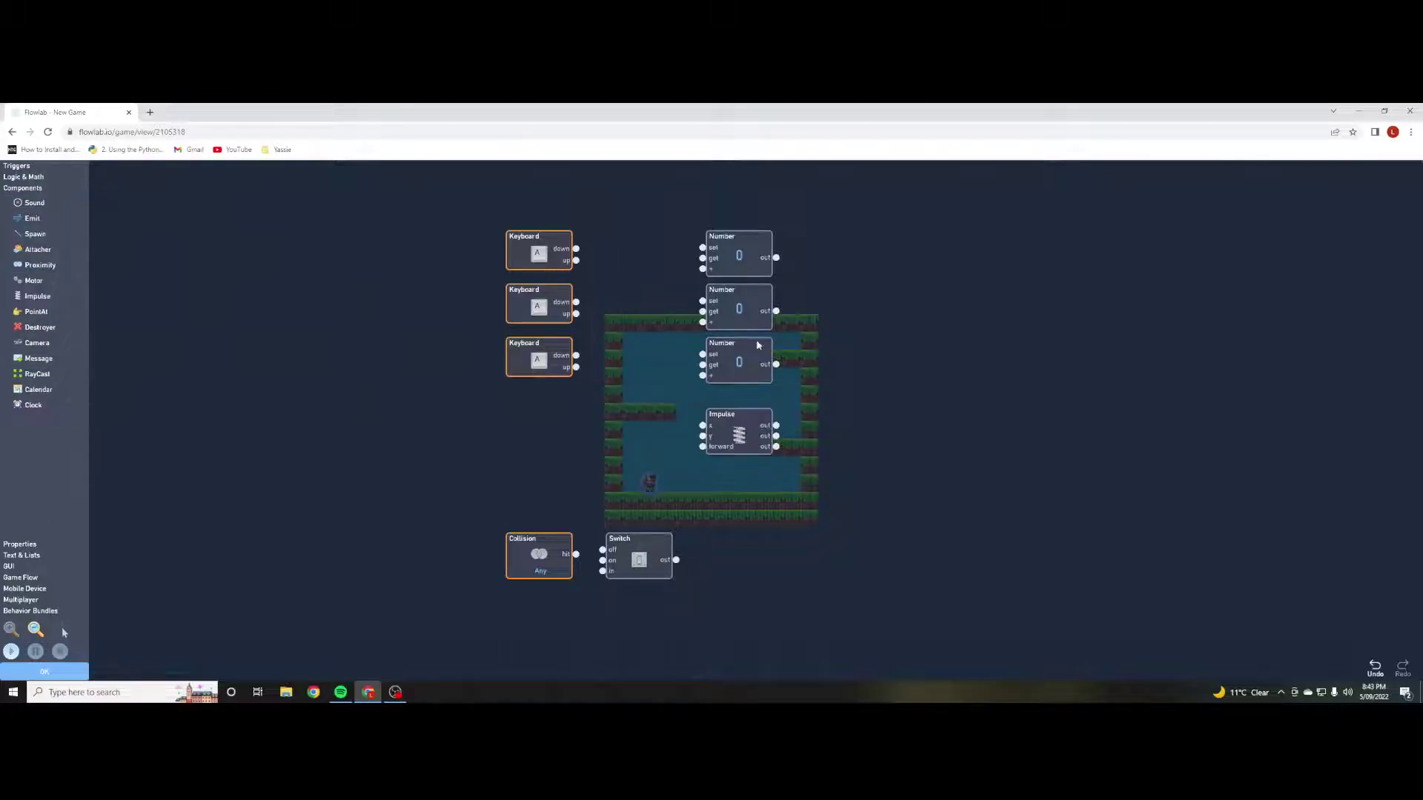
pyautogui.moveTo(739, 442); pyautogui.dragTo(941, 372)
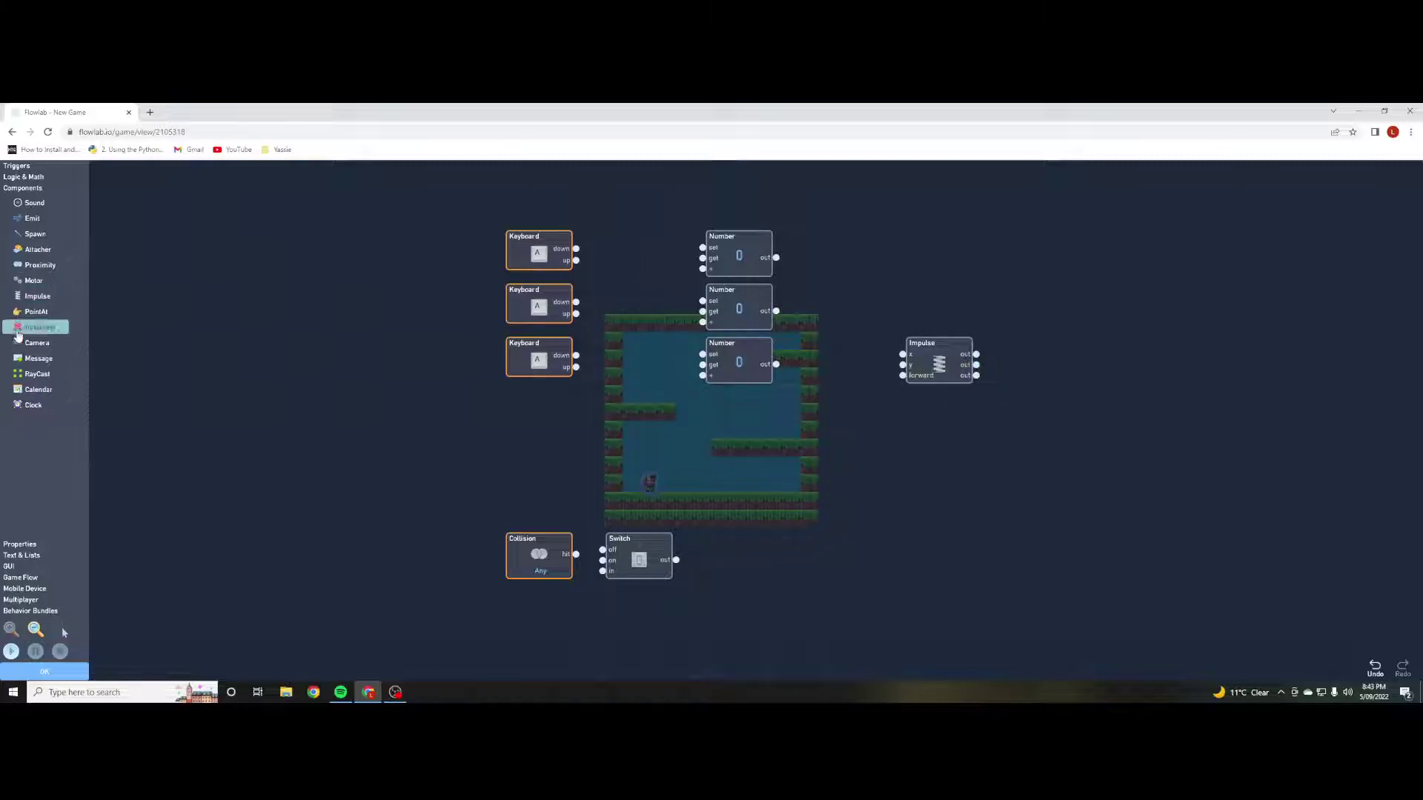
pyautogui.click(21, 545)
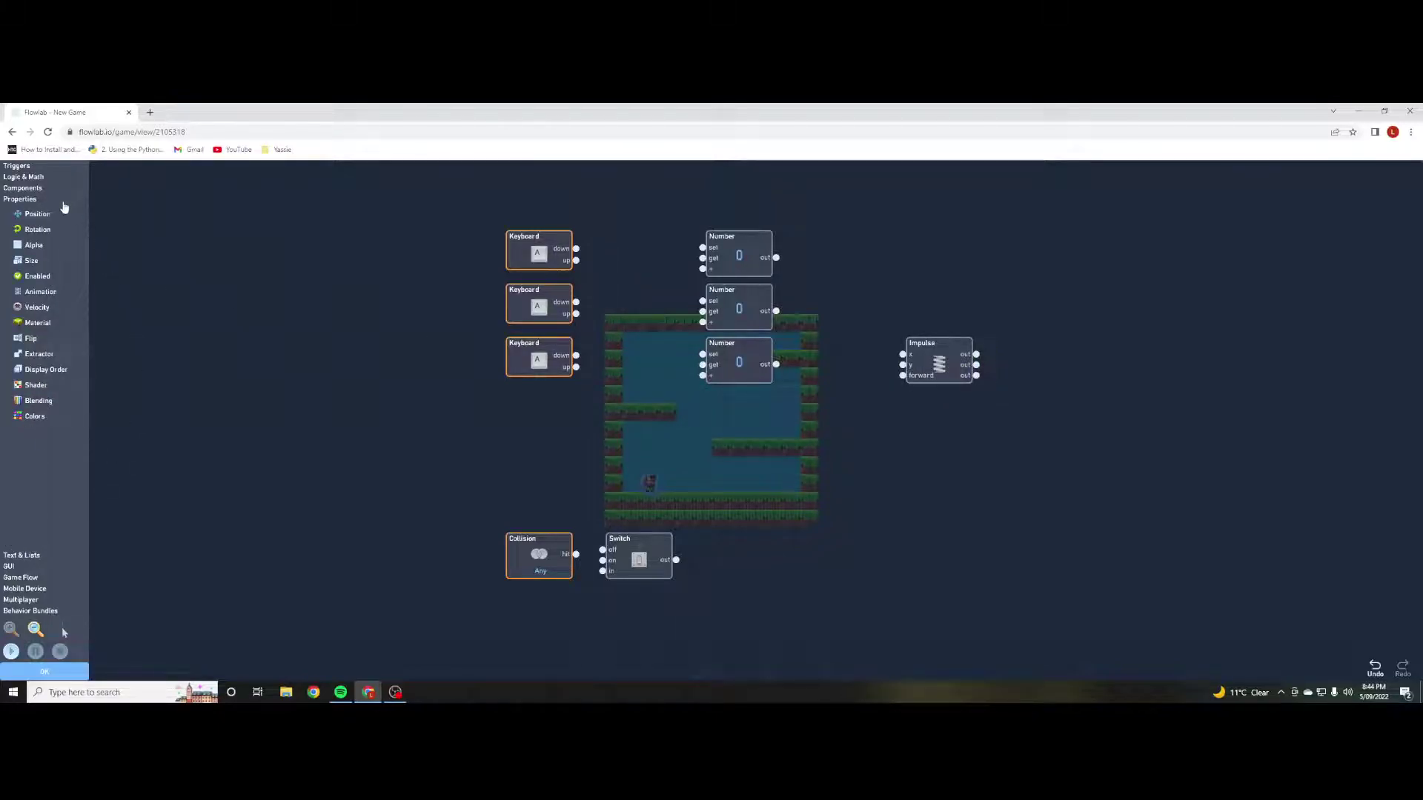
pyautogui.click(50, 310)
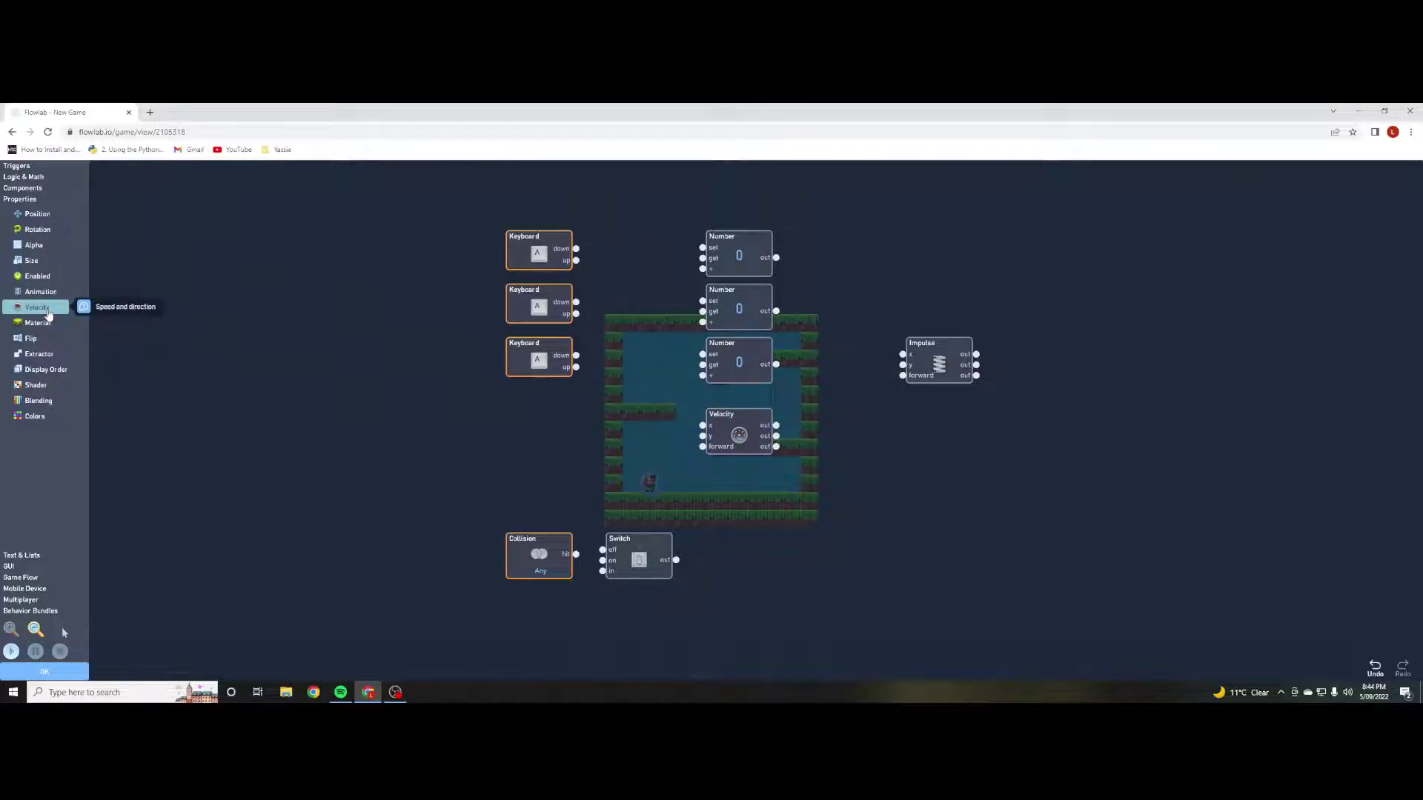
pyautogui.moveTo(723, 448); pyautogui.dragTo(924, 291)
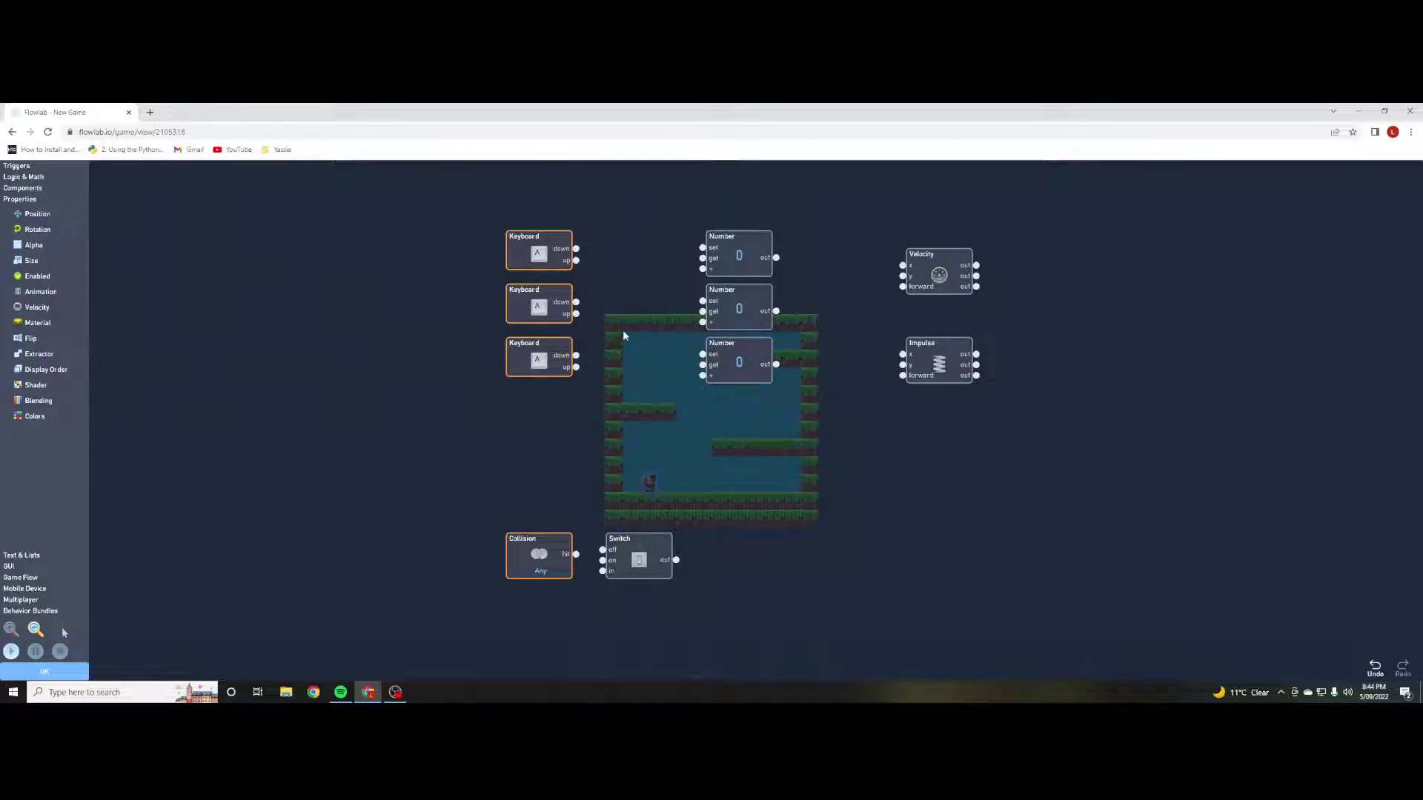
# Assign the Left, Right and Up arrow keys to the three Keyboard triggers, from the highest to the lowest.
pyautogui.click(553, 261)
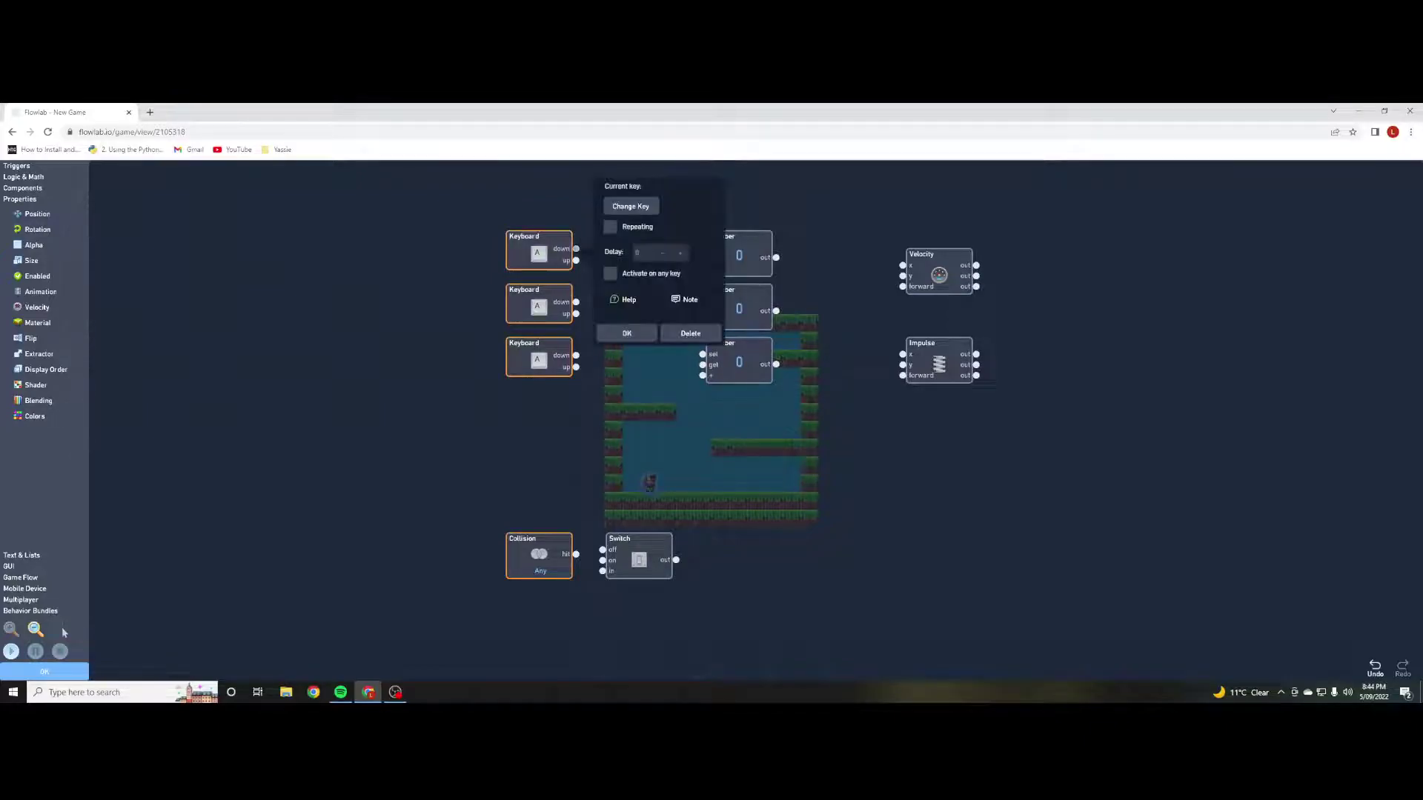
pyautogui.click(636, 216)
pyautogui.press('Left')
pyautogui.click(627, 333)
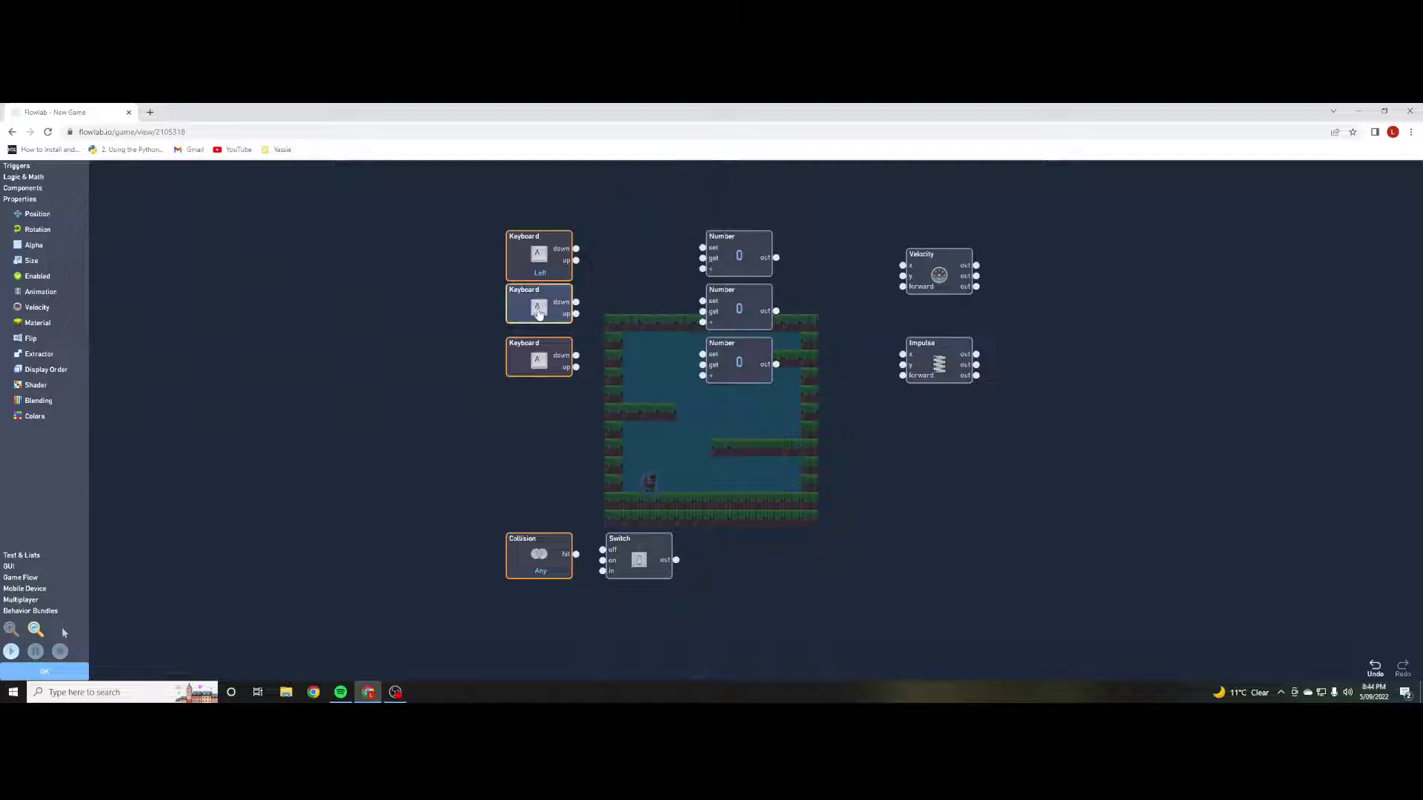
pyautogui.click(553, 307)
pyautogui.click(628, 260)
pyautogui.press('Right')
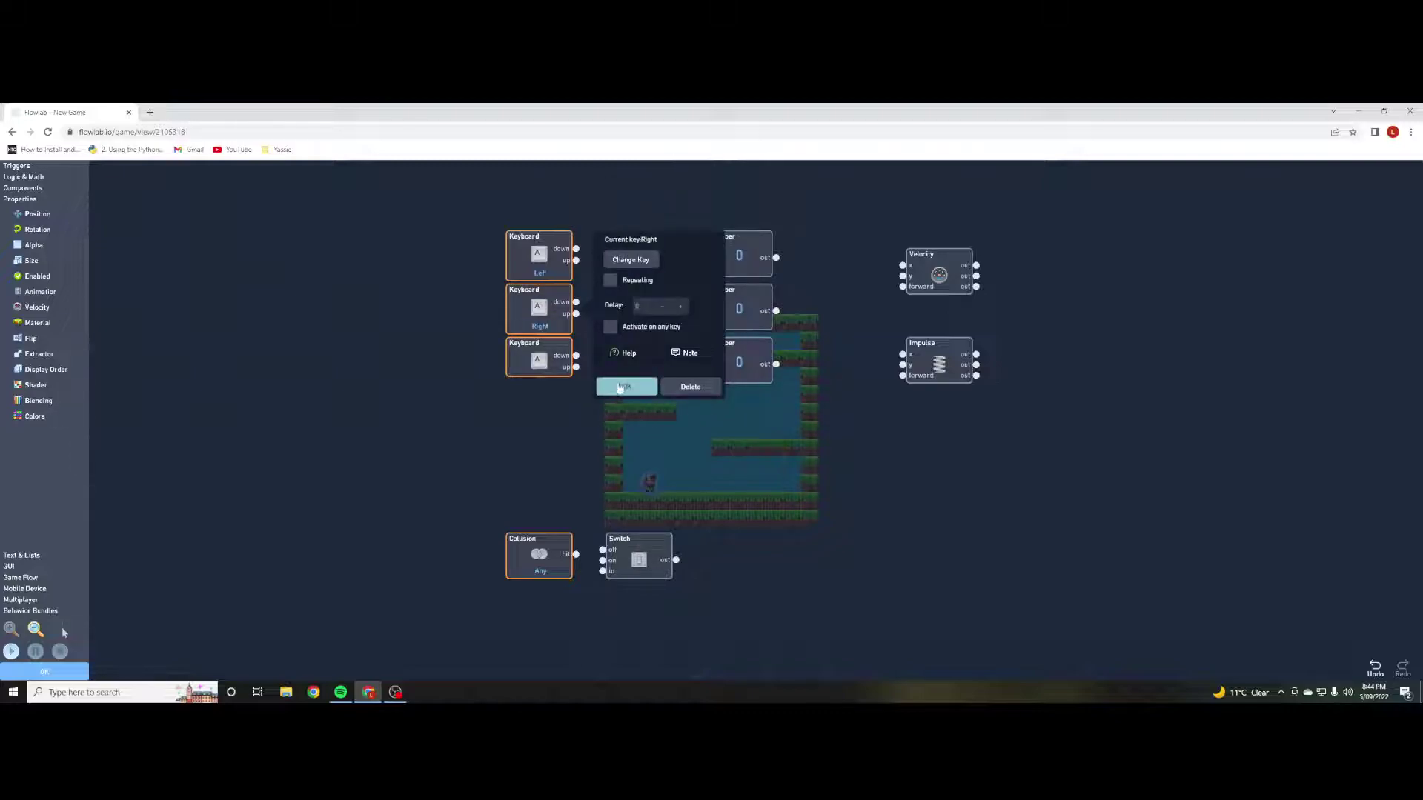
pyautogui.click(627, 387)
pyautogui.click(549, 379)
pyautogui.click(631, 313)
pyautogui.press('Up')
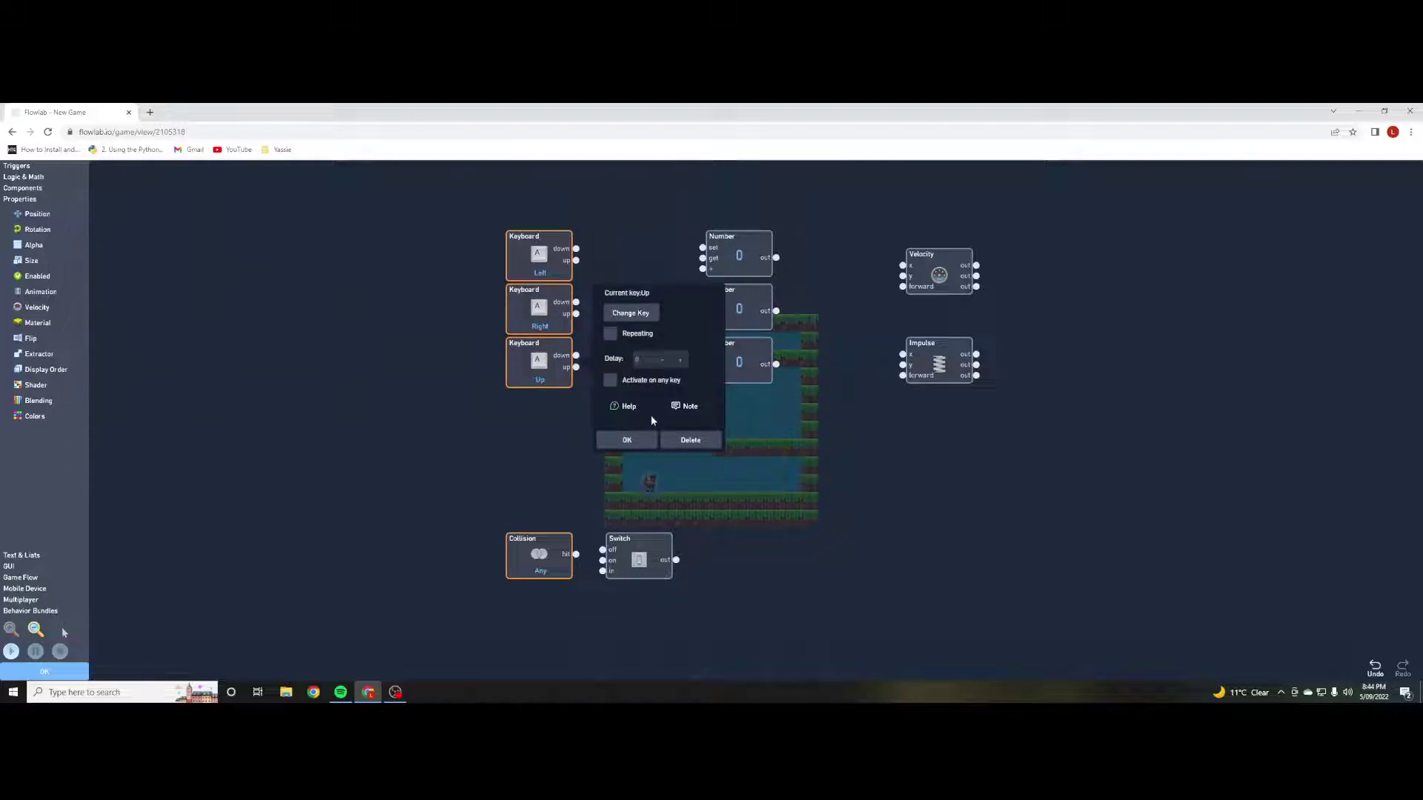
pyautogui.click(622, 440)
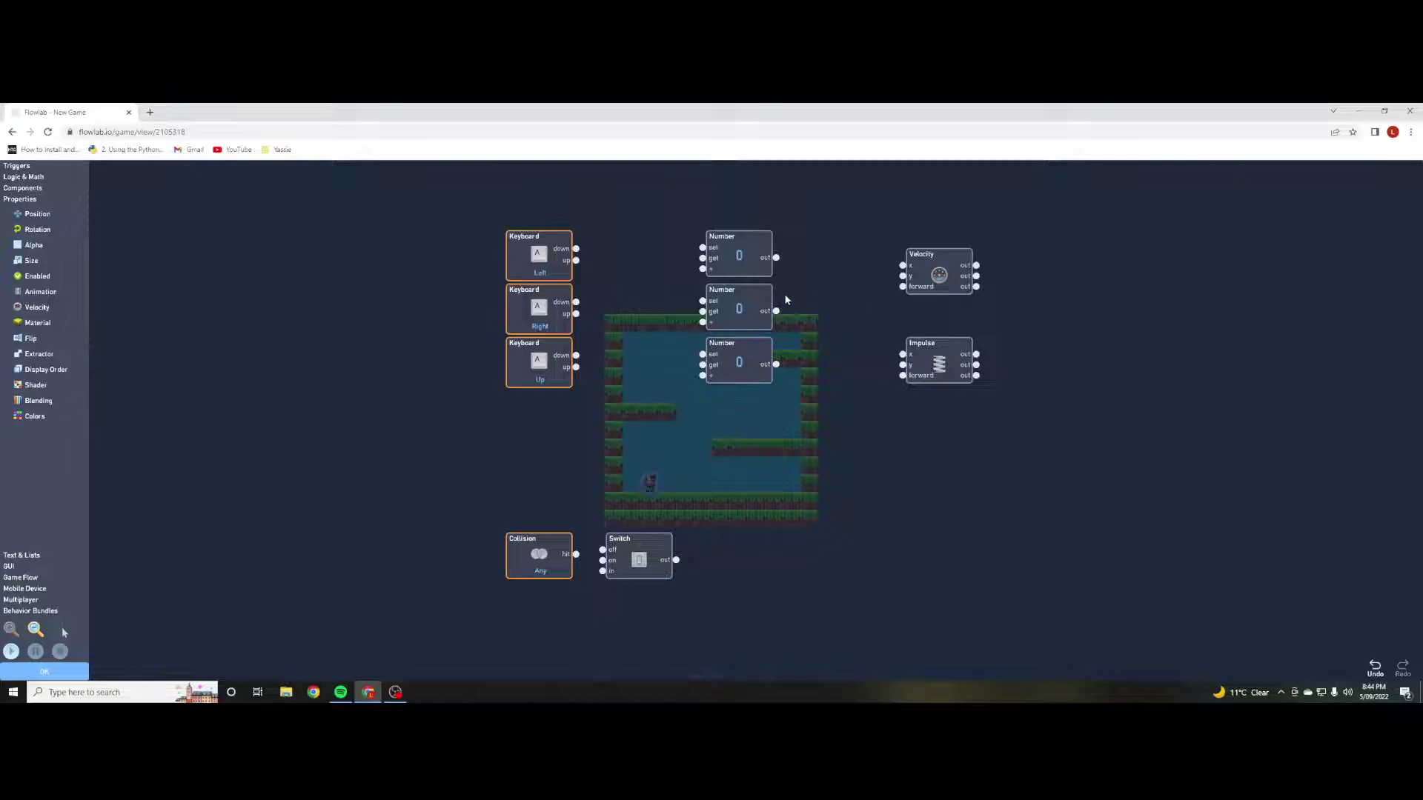
# Label the three Number blocks "Left move", "Right move" and "jump height", from the highest to the lowest.
pyautogui.click(752, 252)
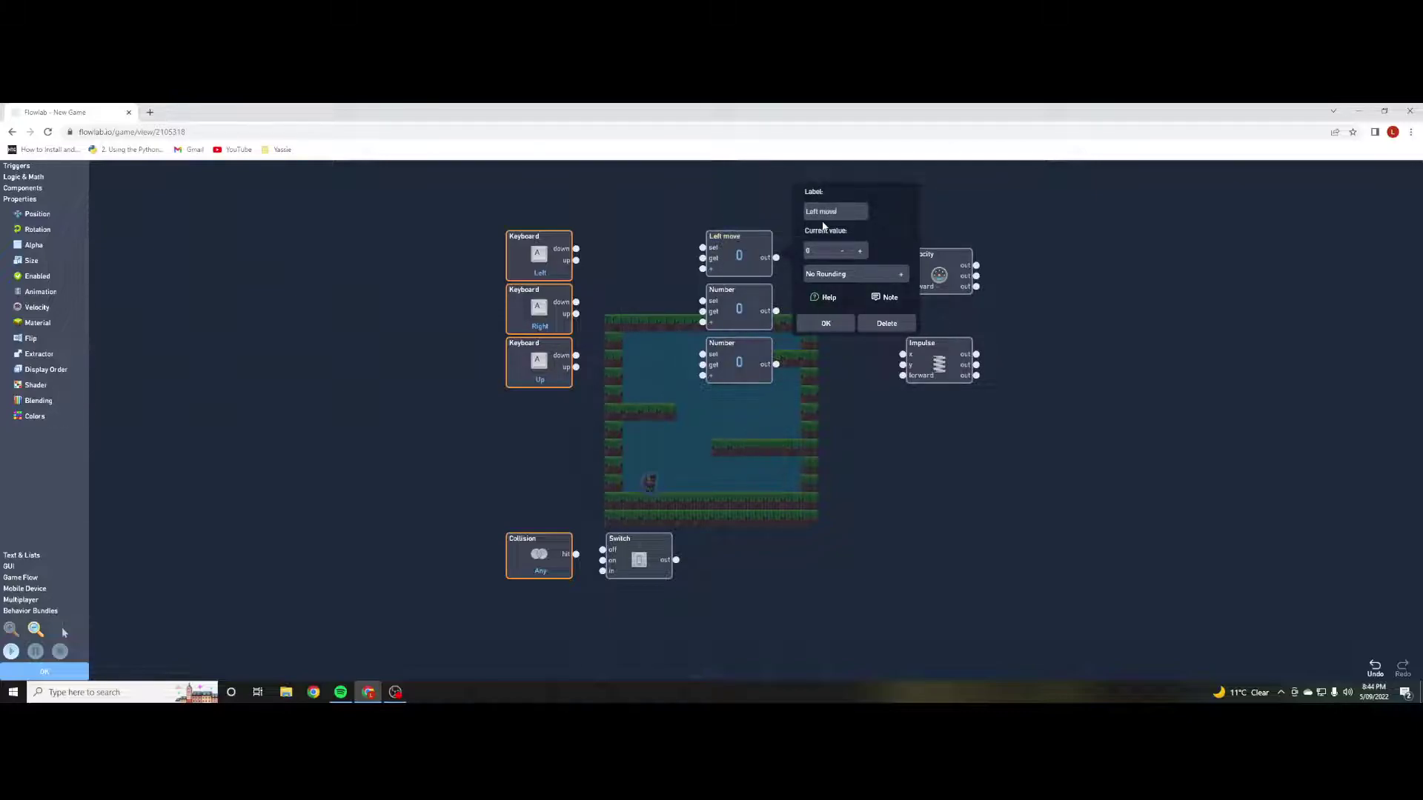
pyautogui.click(825, 324)
pyautogui.click(745, 307)
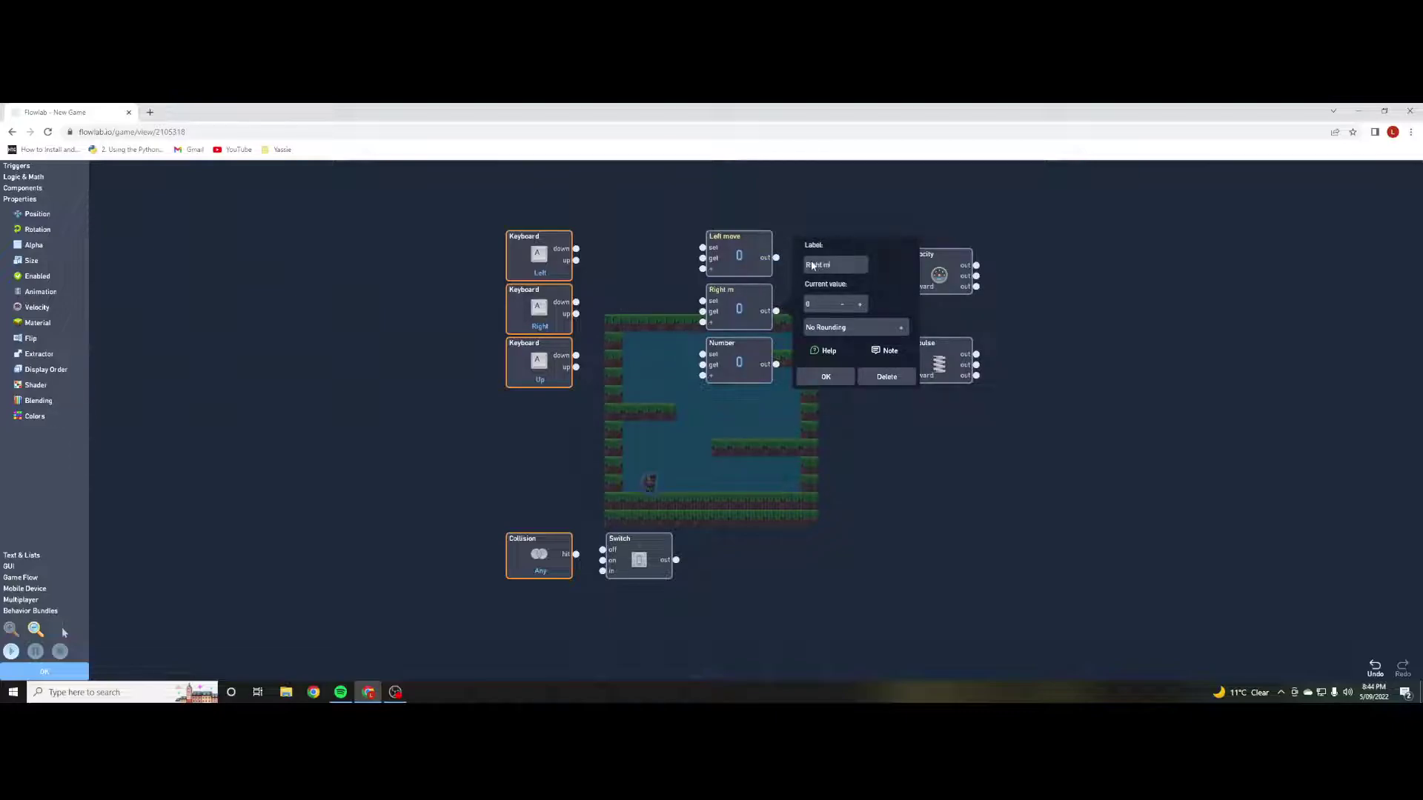
pyautogui.click(813, 372)
pyautogui.click(737, 360)
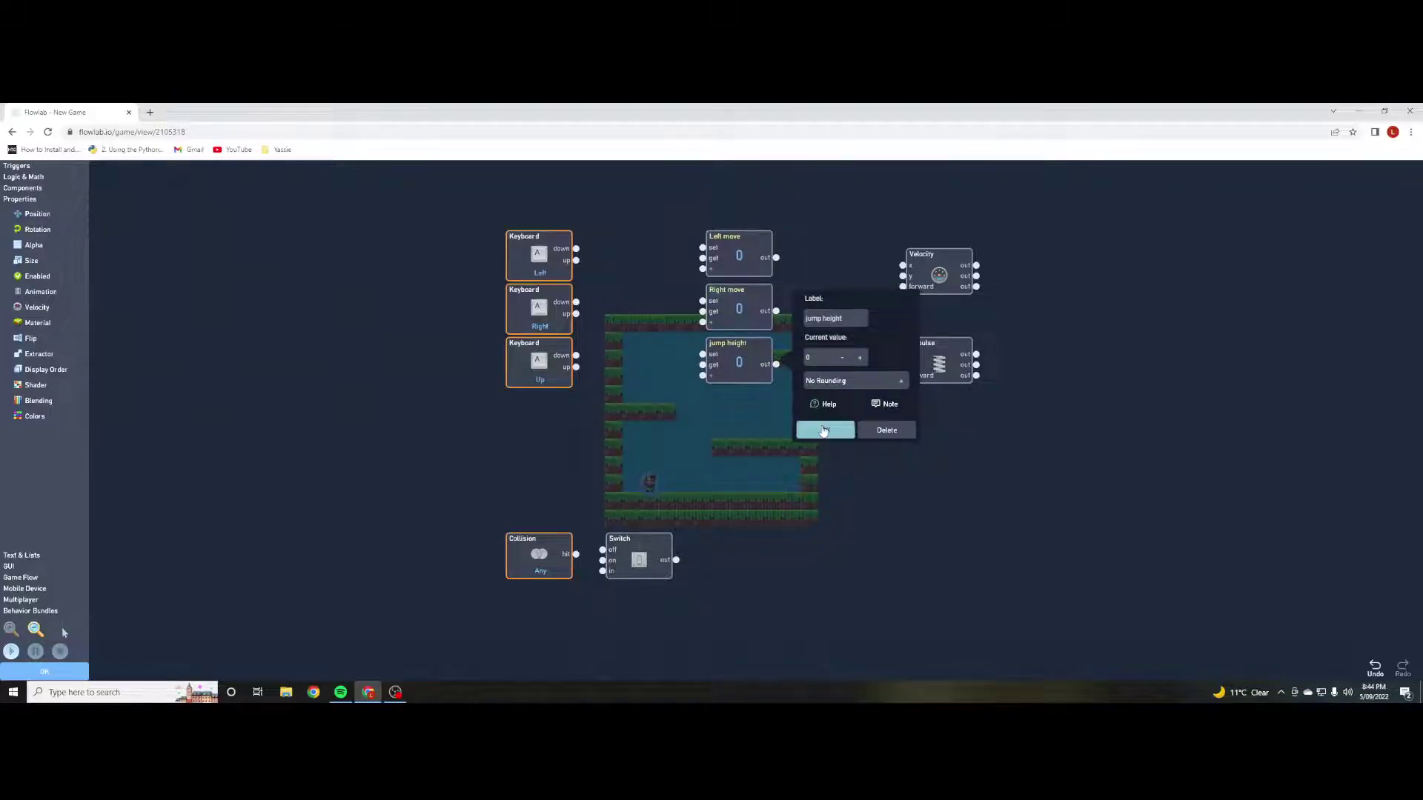
pyautogui.click(825, 429)
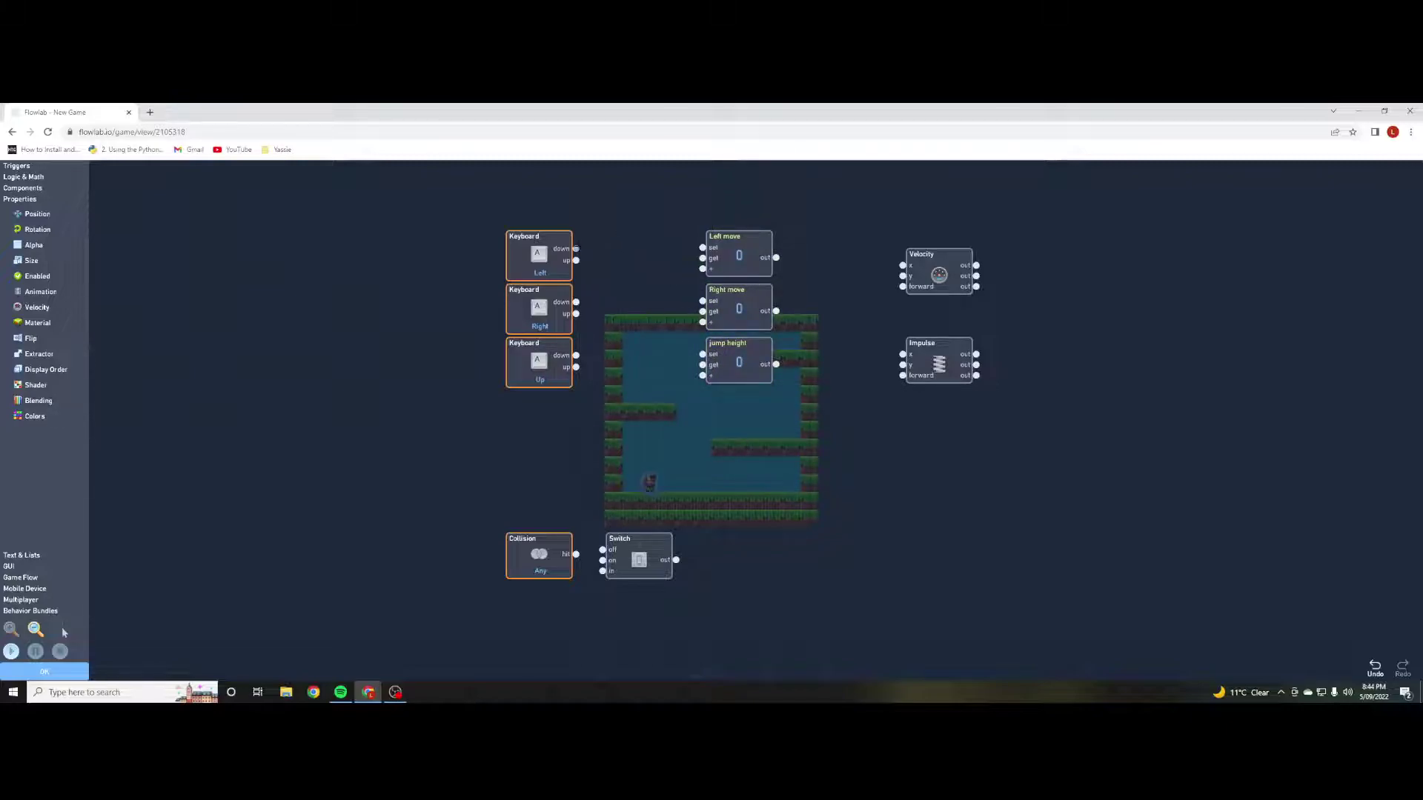
# Set the Left move number to -5 and the Right move number to 5.
pyautogui.click(753, 255)
pyautogui.click(849, 251)
pyautogui.click(849, 251)
pyautogui.click(849, 251)
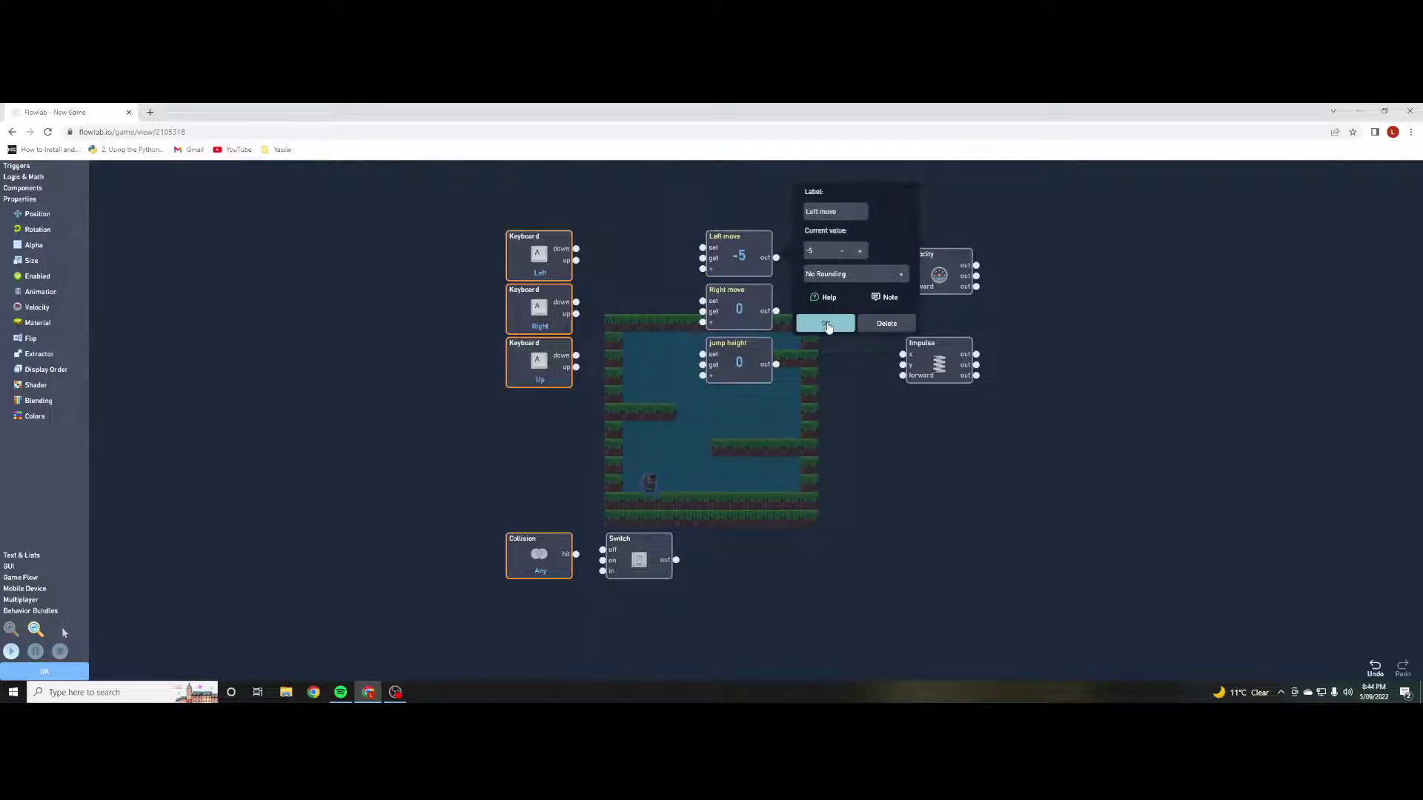
pyautogui.click(827, 324)
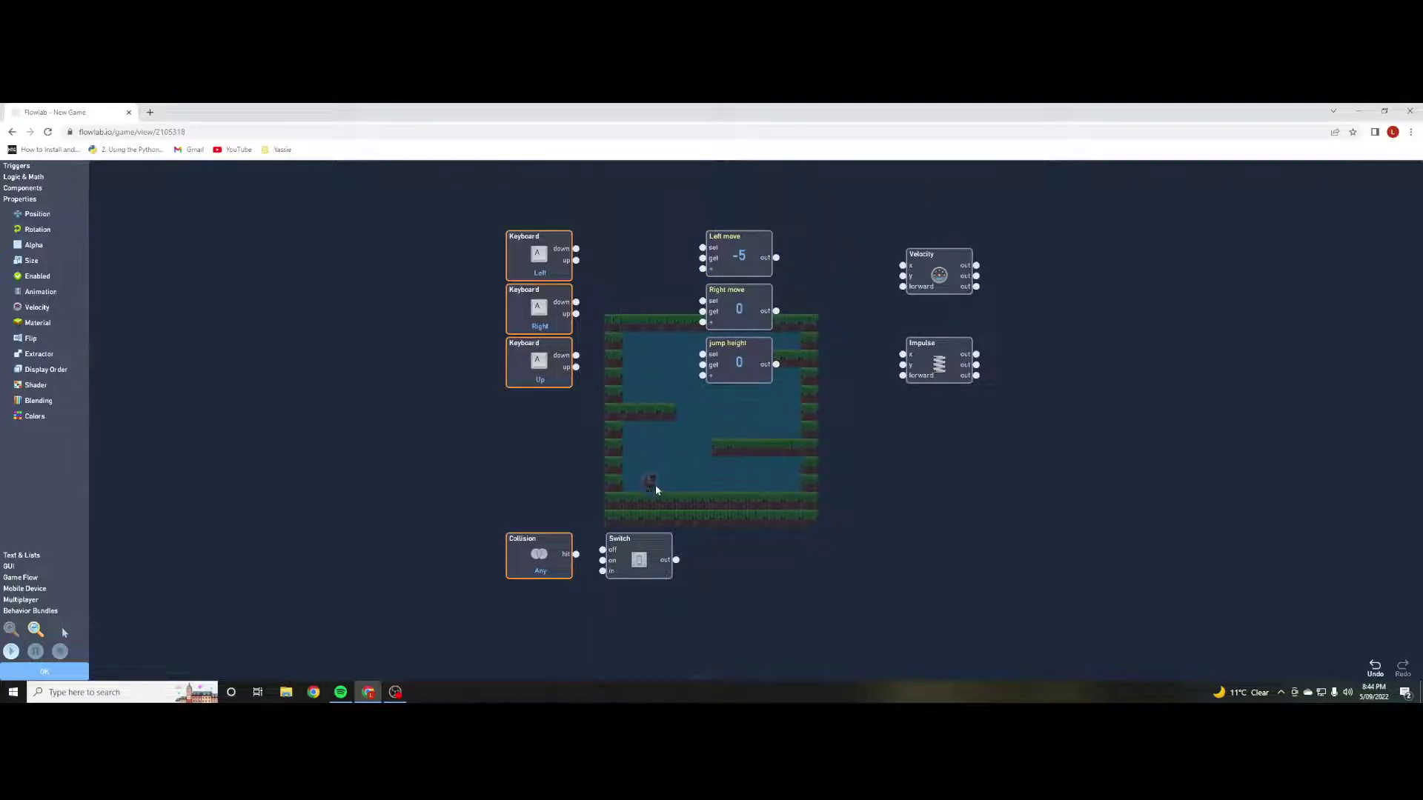
pyautogui.click(752, 307)
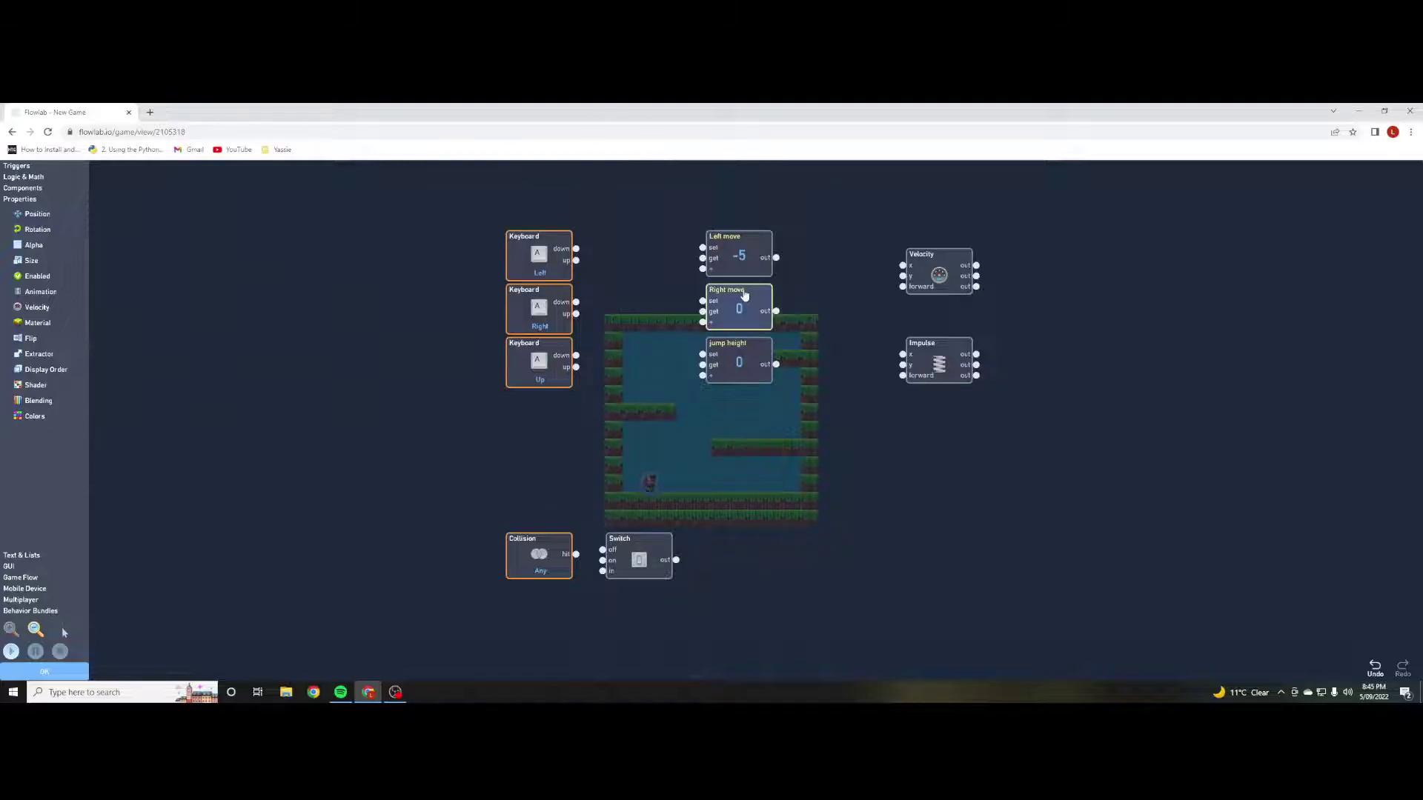
pyautogui.click(860, 303)
pyautogui.click(860, 304)
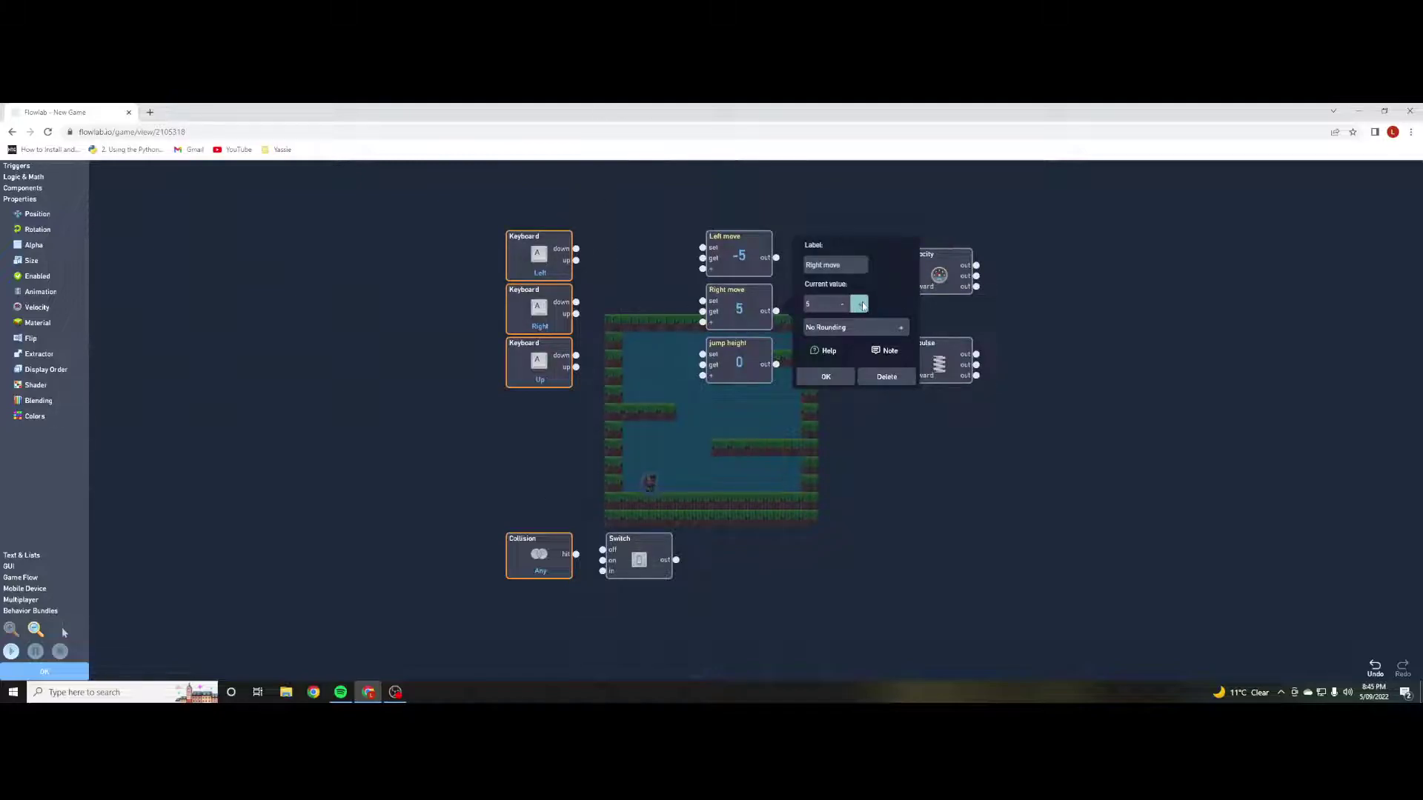
pyautogui.click(826, 377)
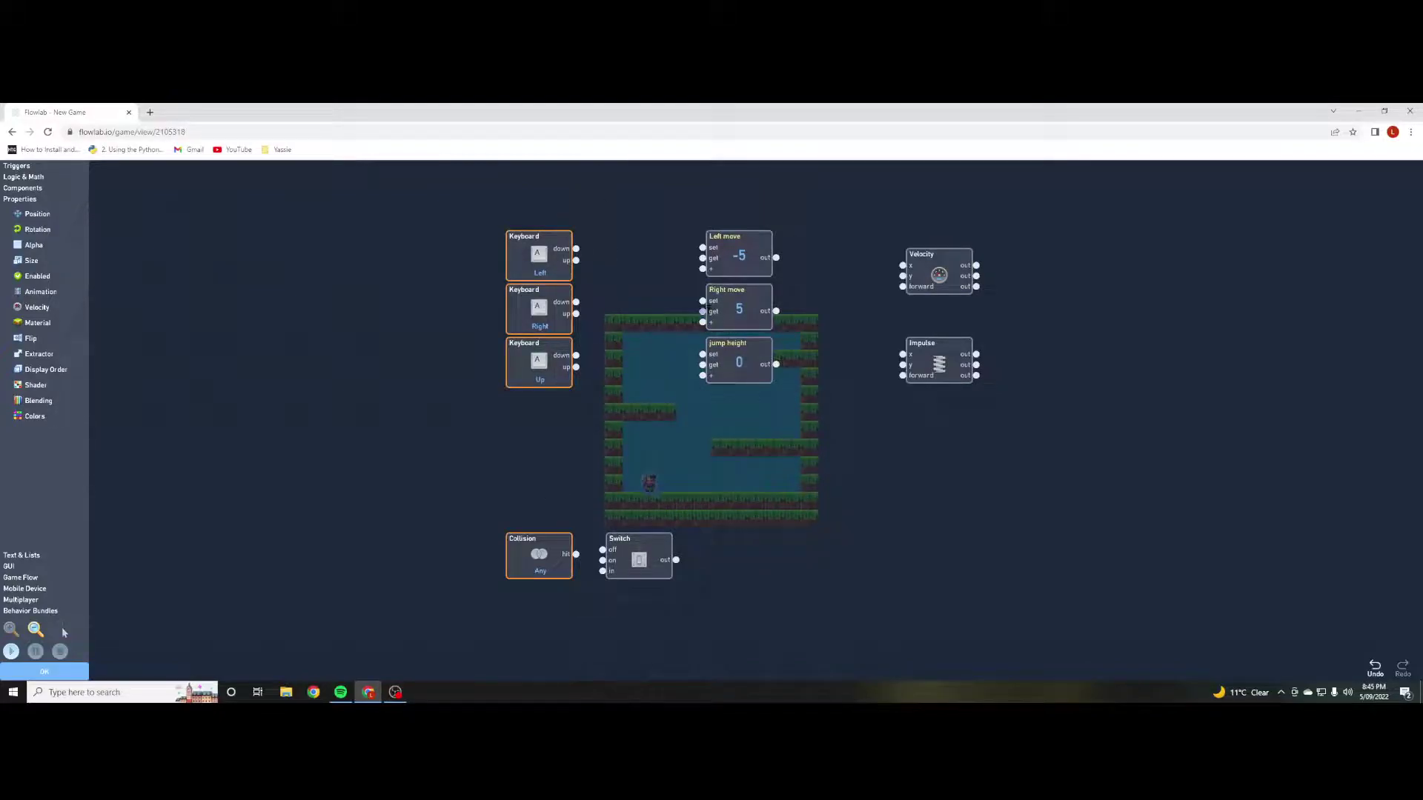
# Set the jump height number to 10.
pyautogui.click(740, 362)
pyautogui.click(859, 358)
pyautogui.click(860, 357)
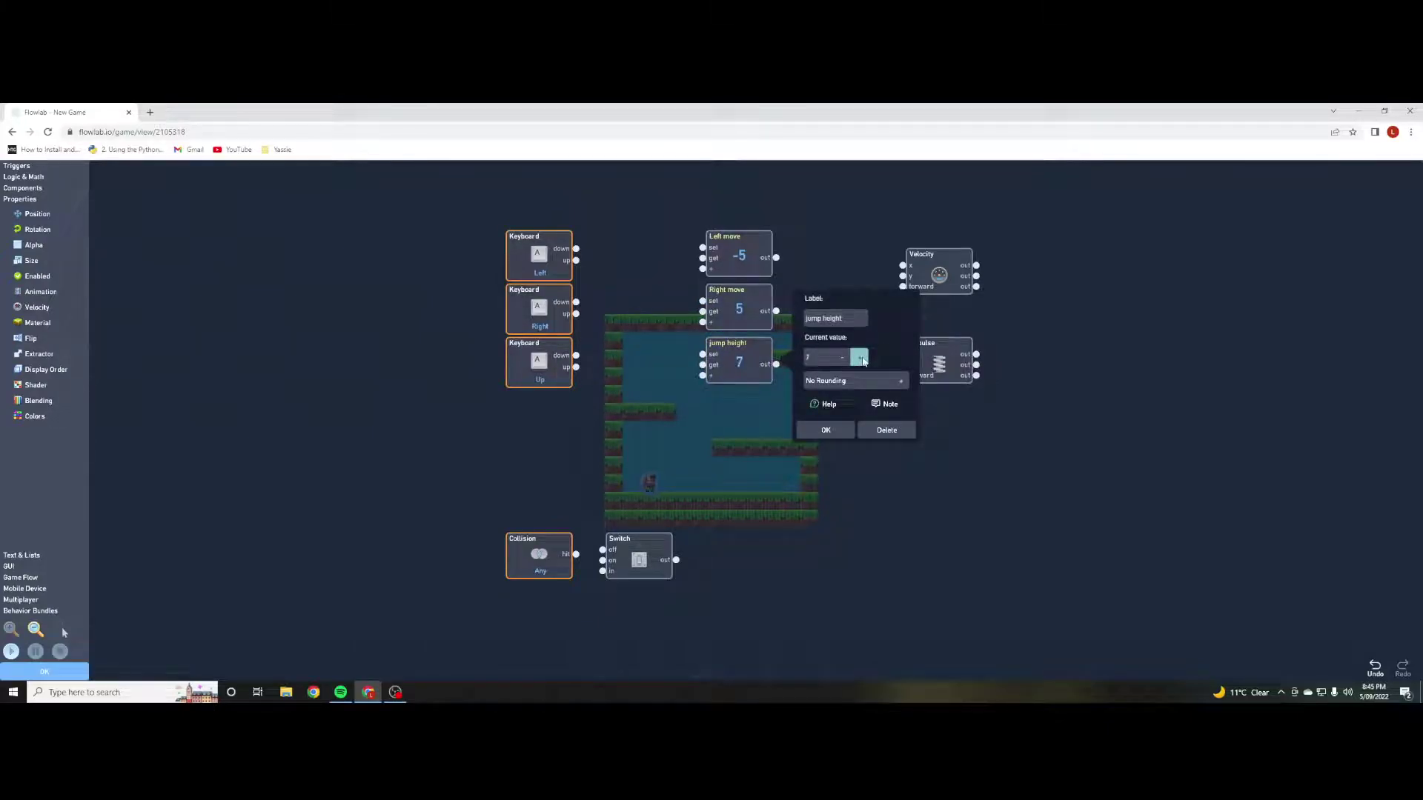
pyautogui.click(838, 428)
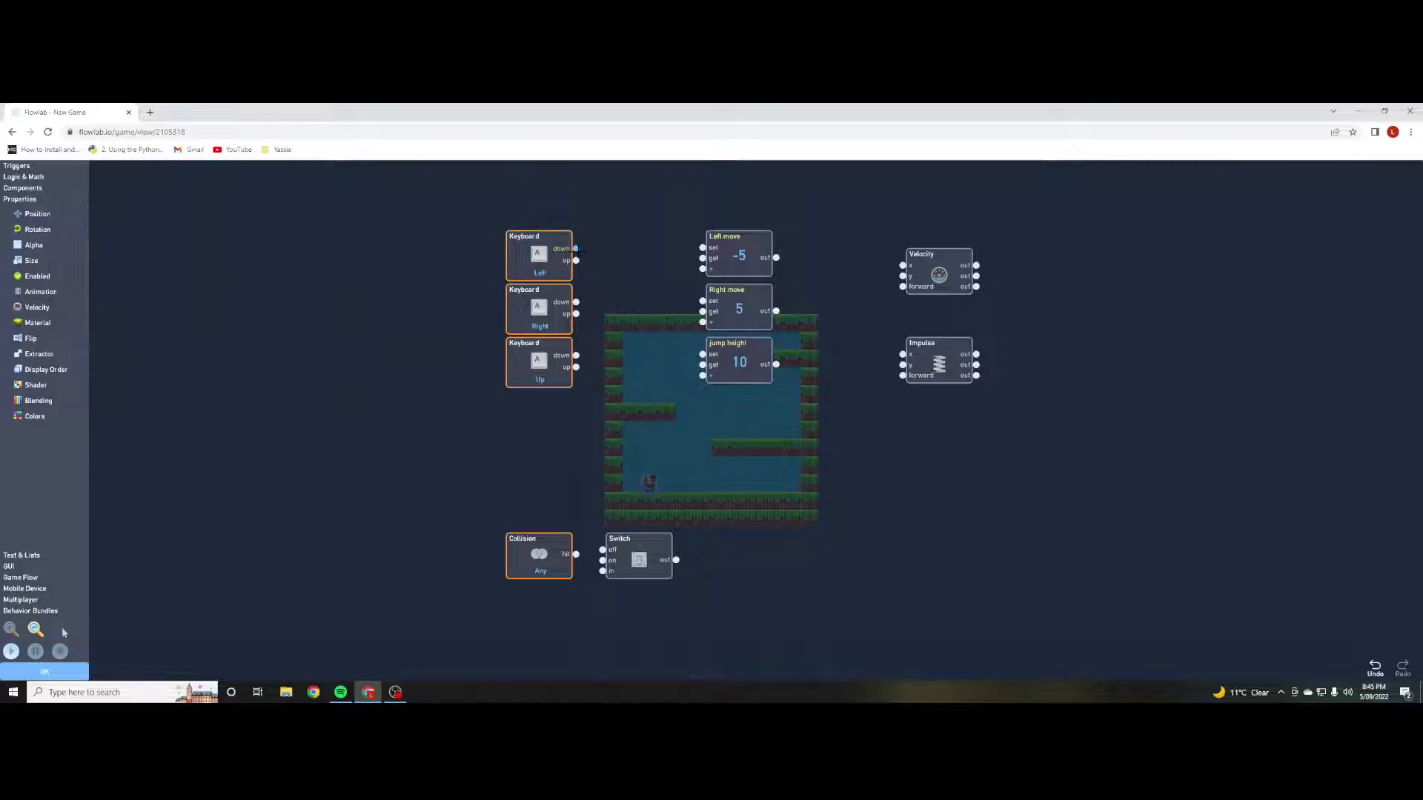
# Connect the Left key's down output to Left move's get input, and Left move's output to Velocity's x input.
pyautogui.moveTo(576, 249); pyautogui.dragTo(803, 249)
pyautogui.moveTo(887, 260); pyautogui.dragTo(903, 265)
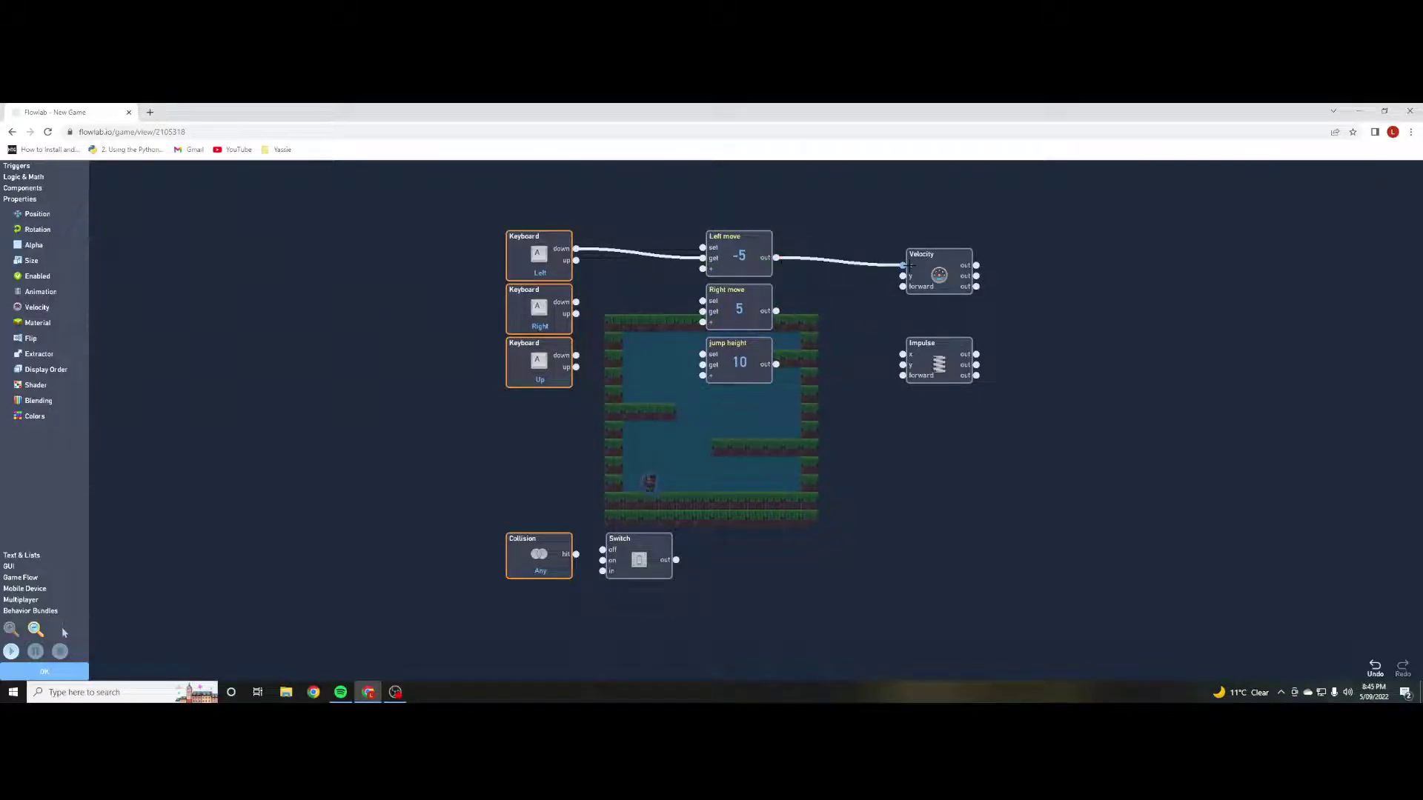
# Wire the Right key's down output through Right move to Velocity's x, and the Up key's down output through jump height to Impulse's y.
pyautogui.moveTo(904, 282); pyautogui.dragTo(904, 264)
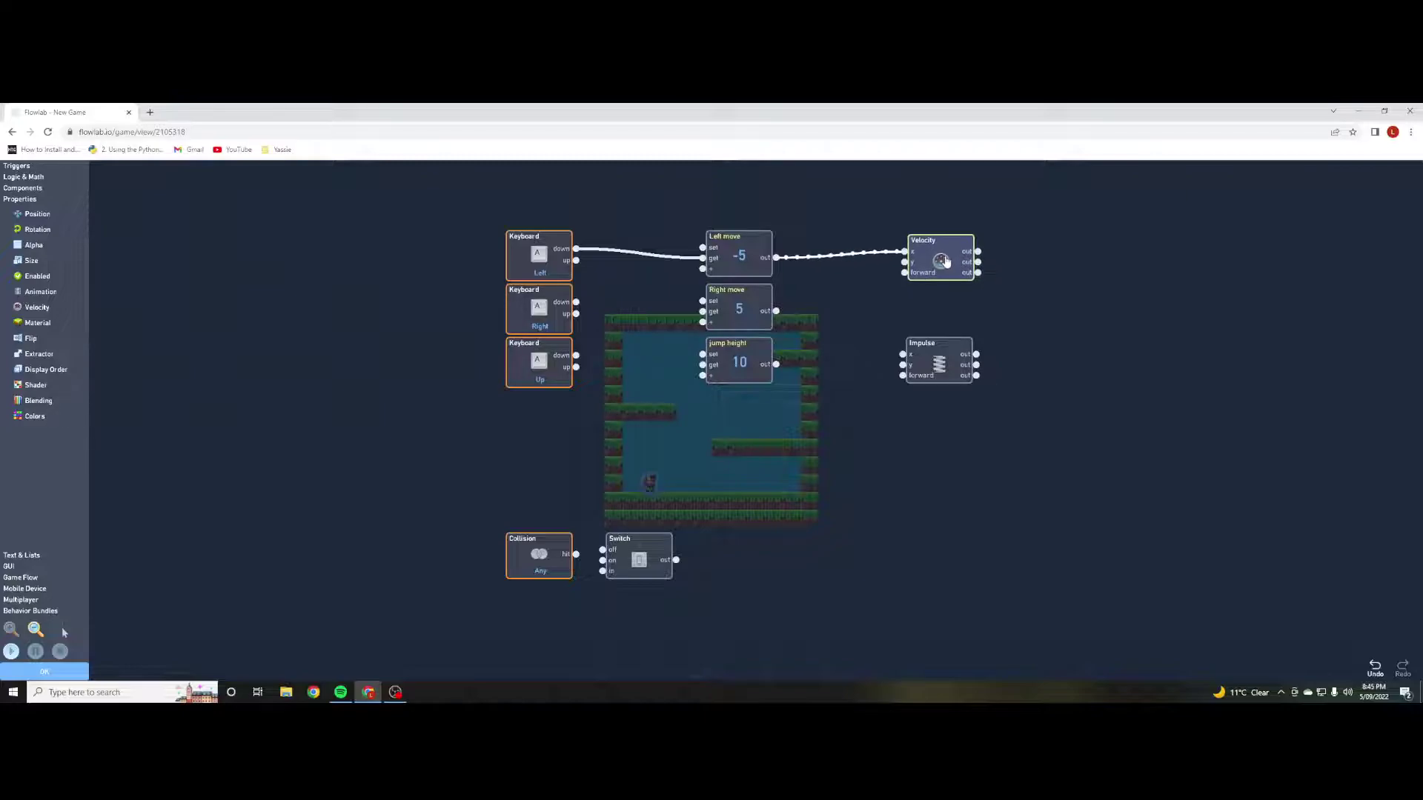
pyautogui.moveTo(576, 302); pyautogui.dragTo(903, 247)
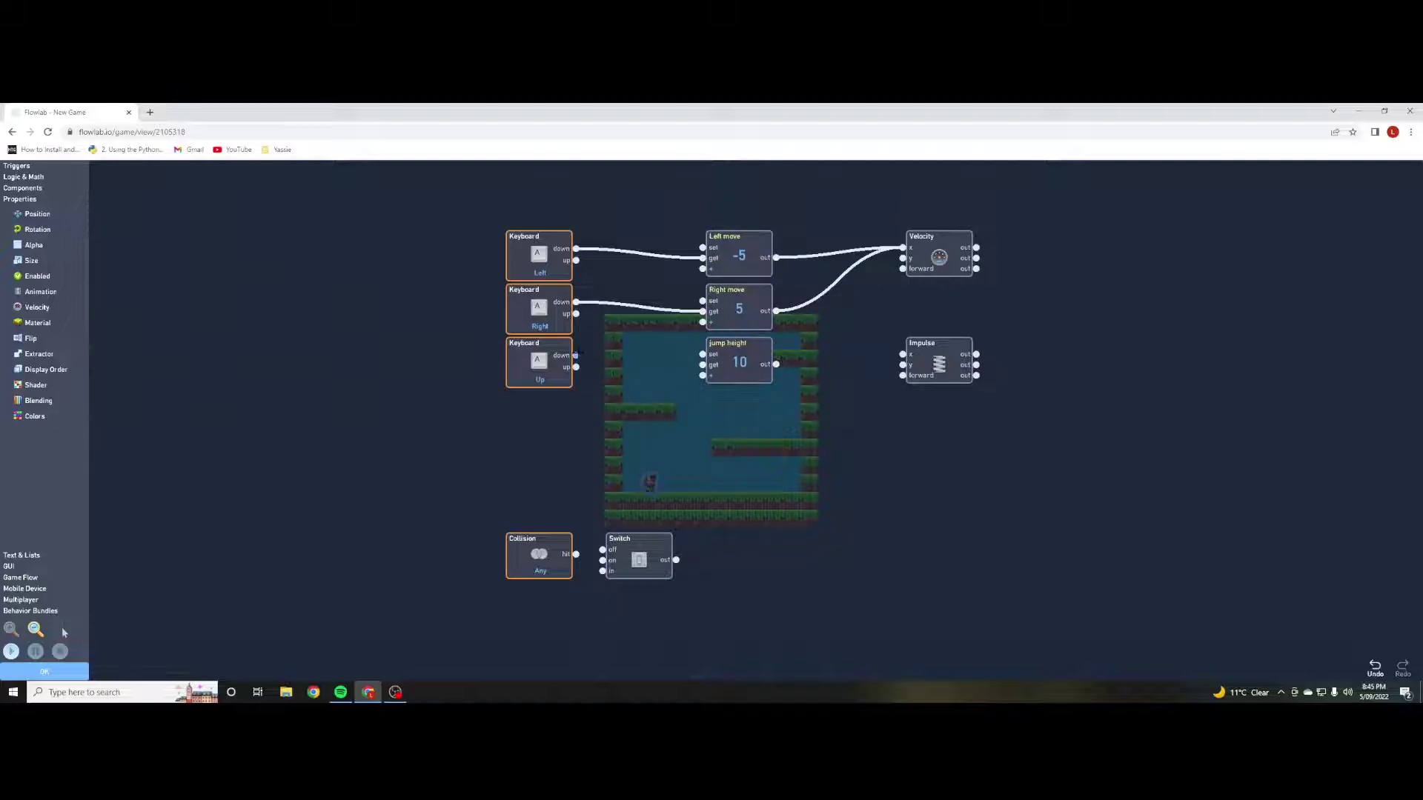
pyautogui.moveTo(576, 355); pyautogui.dragTo(901, 366)
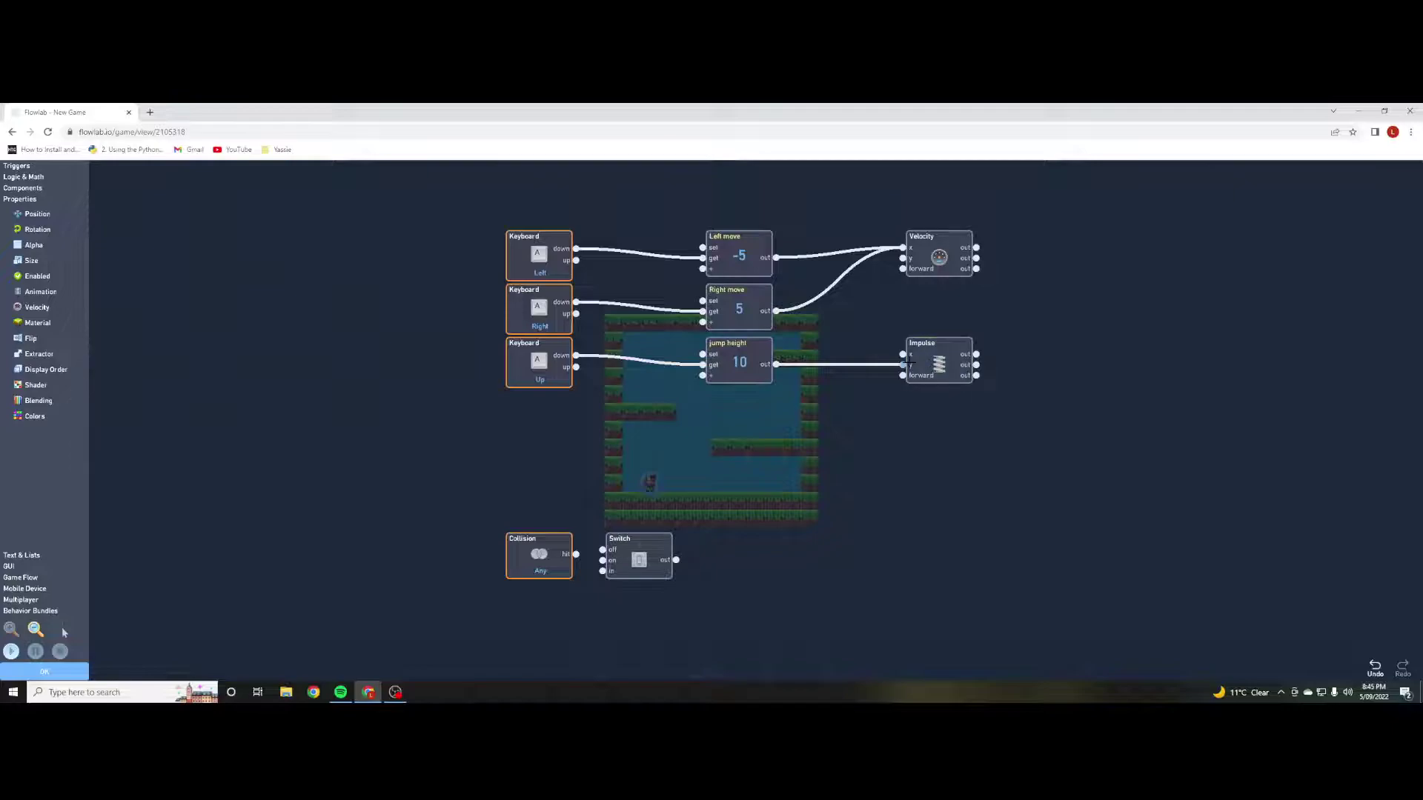
# Run the level to test walking right and left and jumping with the arrow keys, and stop the run.
pyautogui.click(16, 650)
pyautogui.press('Right')
pyautogui.press('Right')
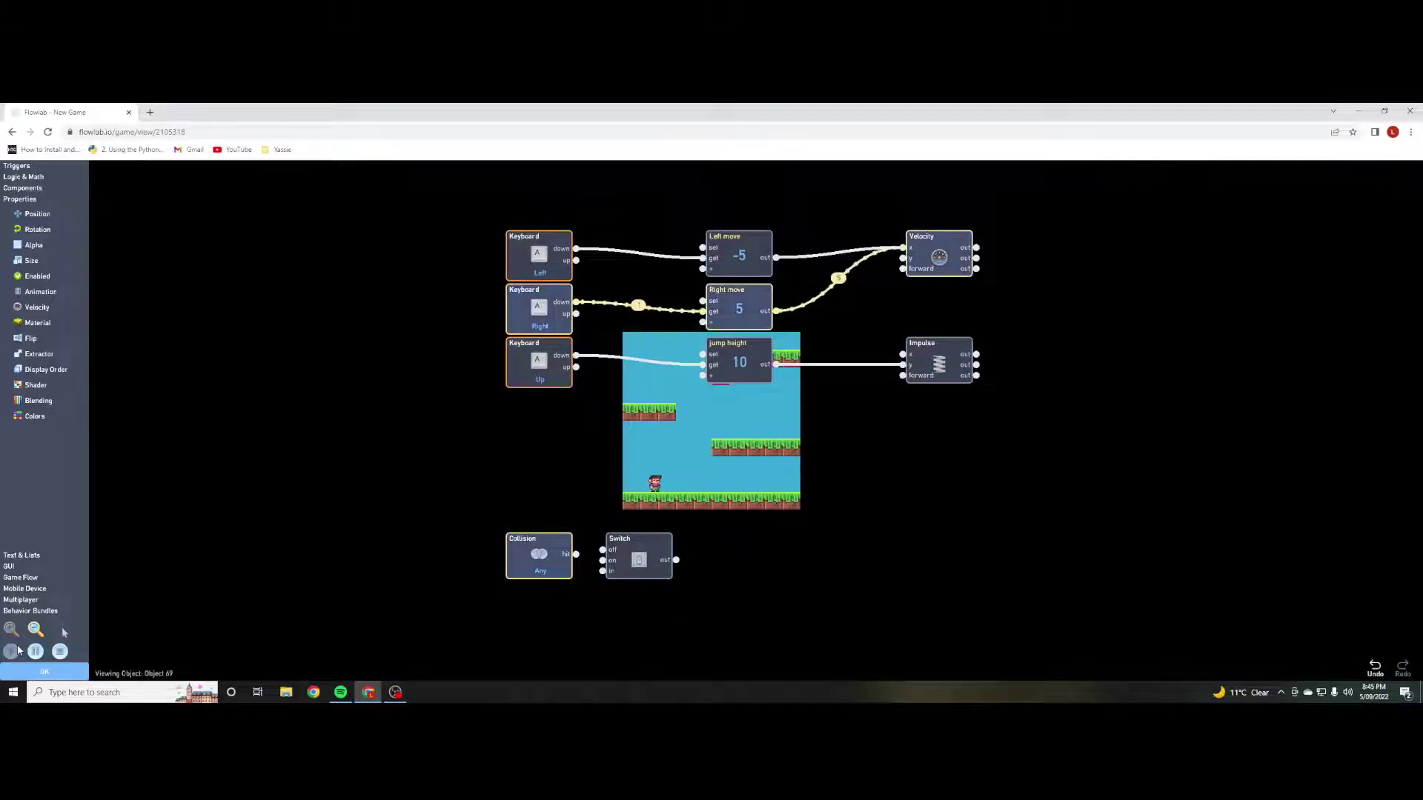
pyautogui.press('Right')
pyautogui.press('Left')
pyautogui.press('Left')
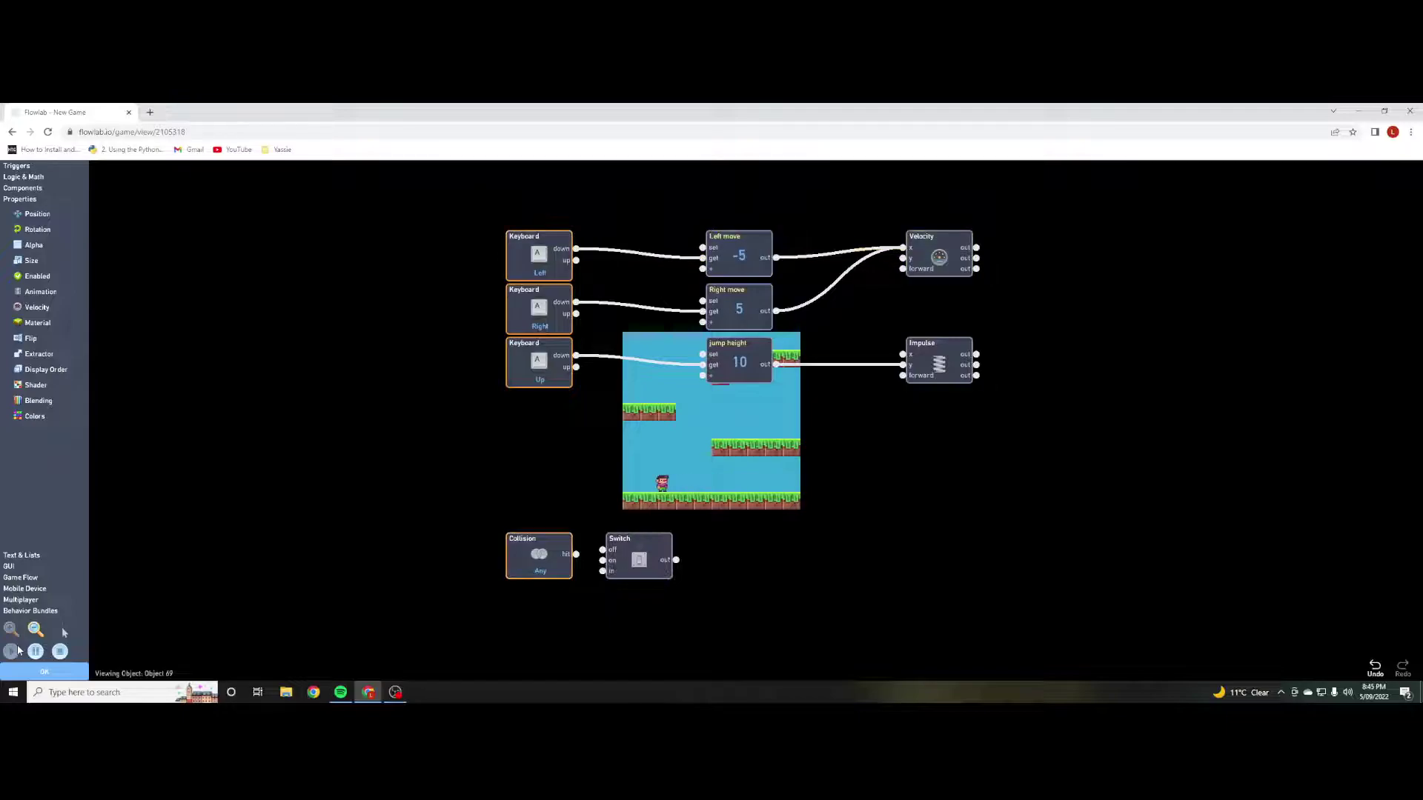
pyautogui.press('Up')
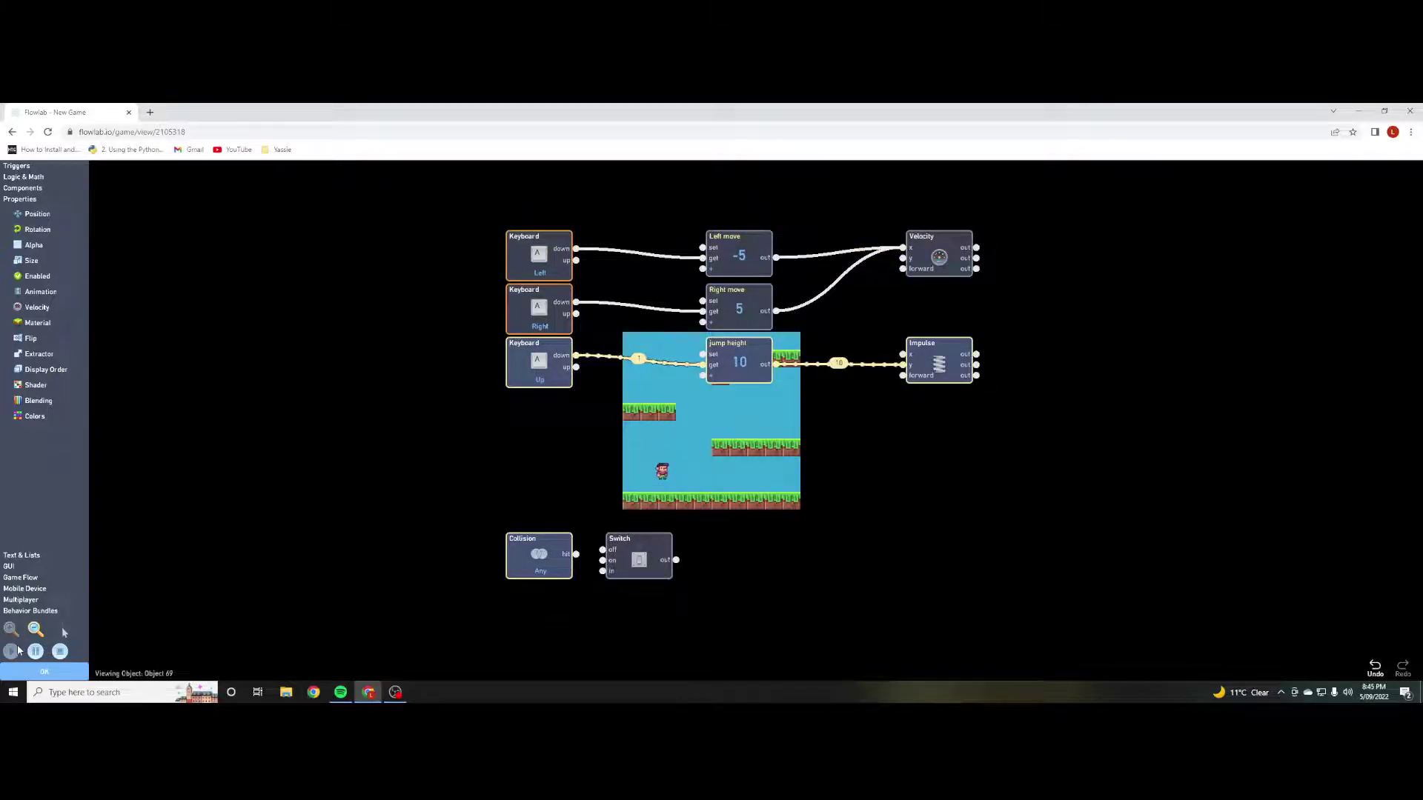
pyautogui.press('Right')
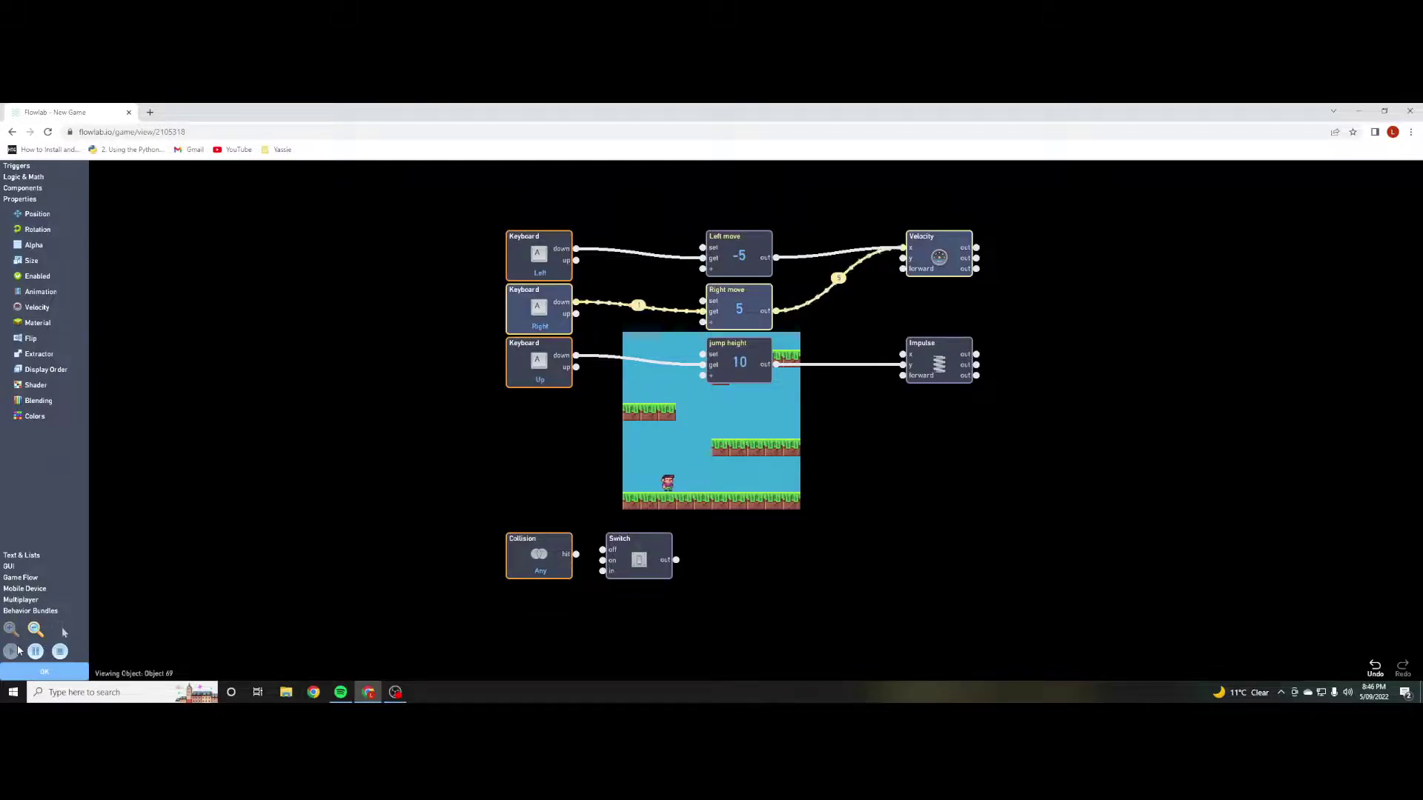
pyautogui.press('Right')
pyautogui.press('Right')
pyautogui.press('Right')
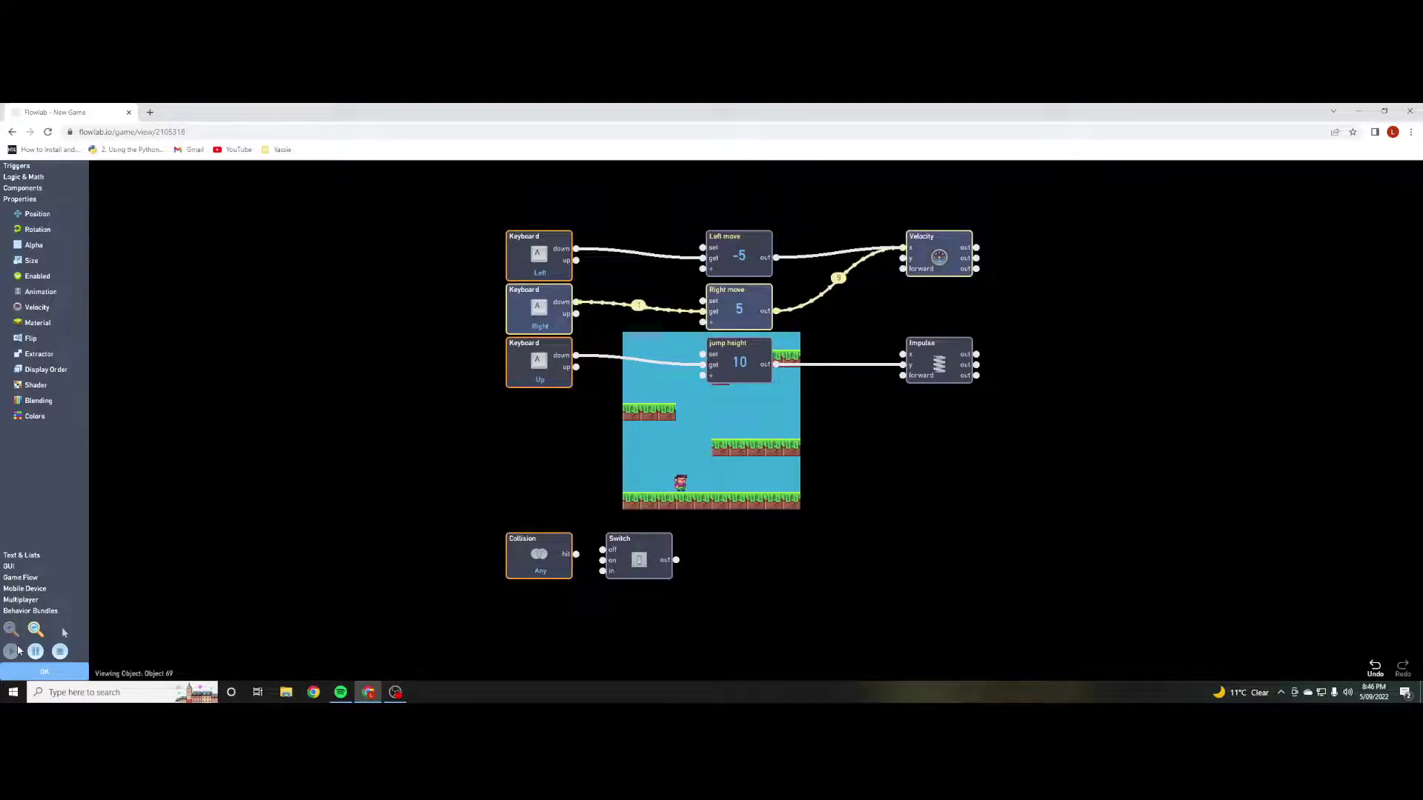
pyautogui.press('Right')
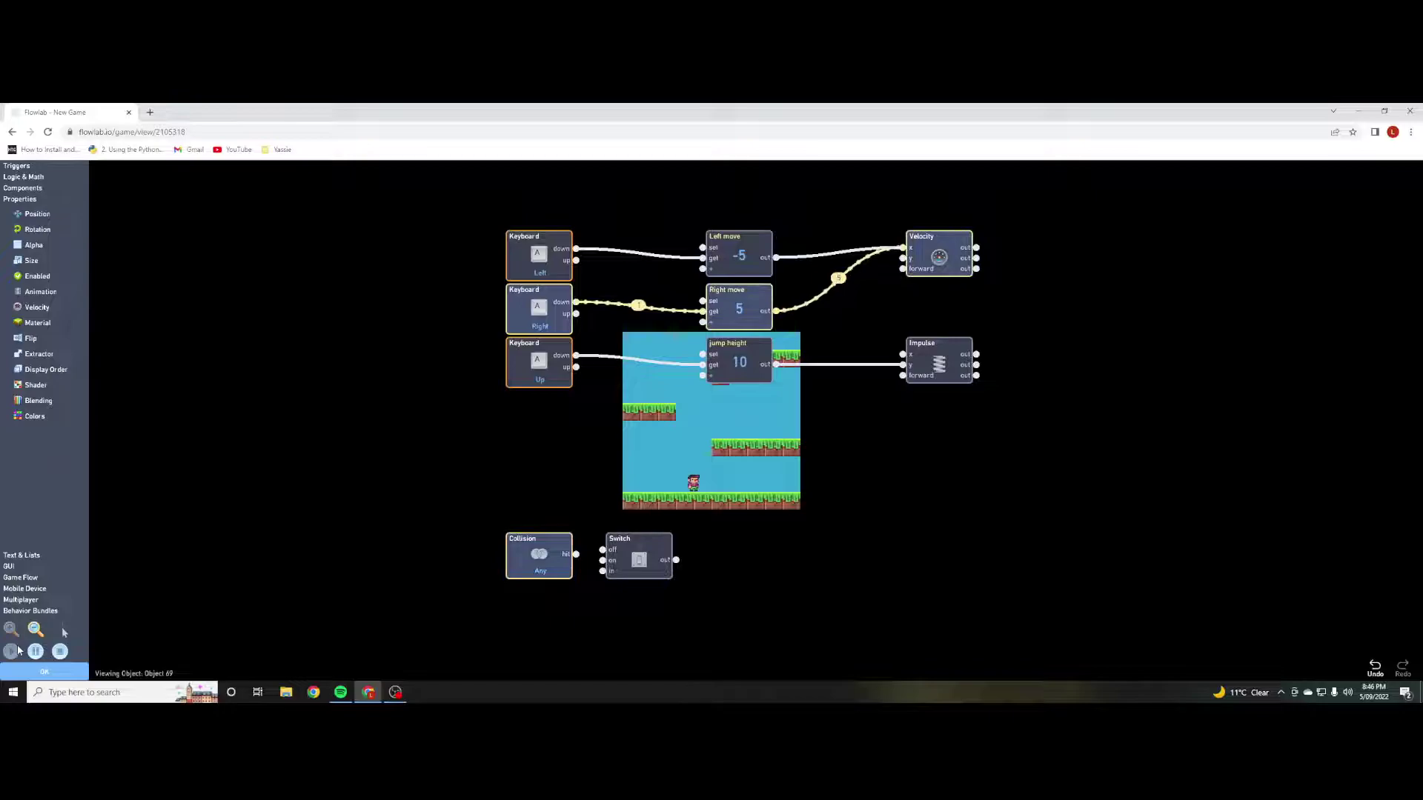
pyautogui.press('Right')
pyautogui.press('Left')
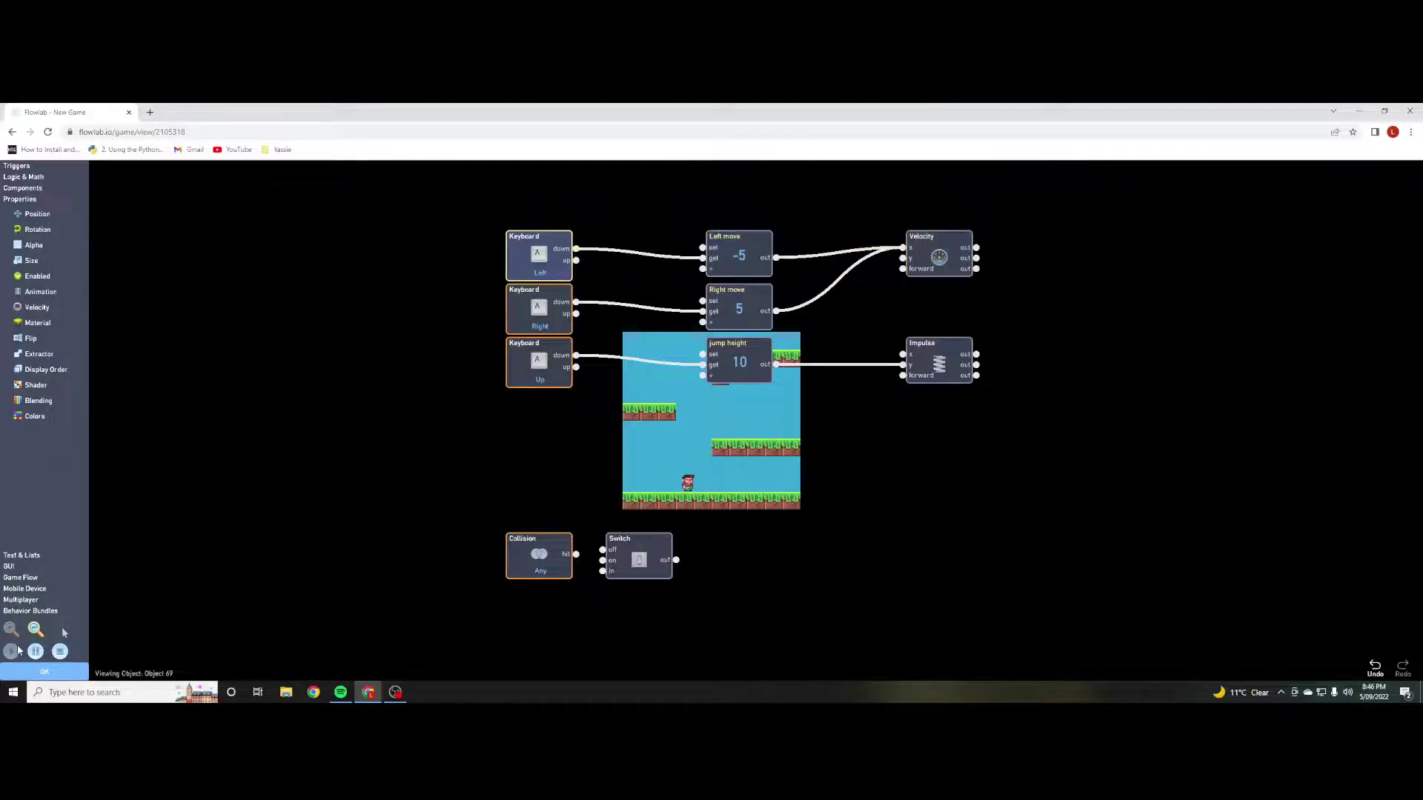
pyautogui.press('Up')
pyautogui.press('Up')
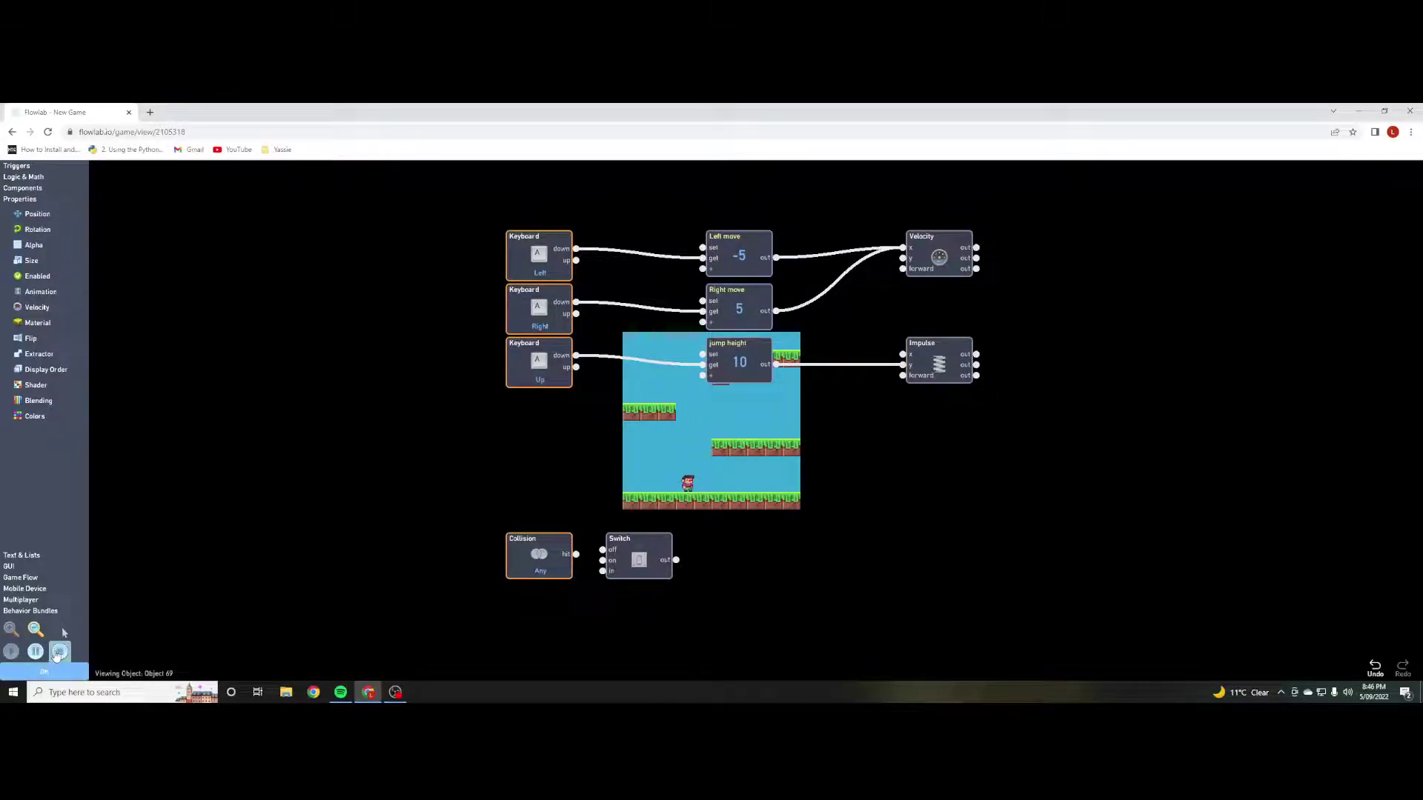
pyautogui.click(57, 653)
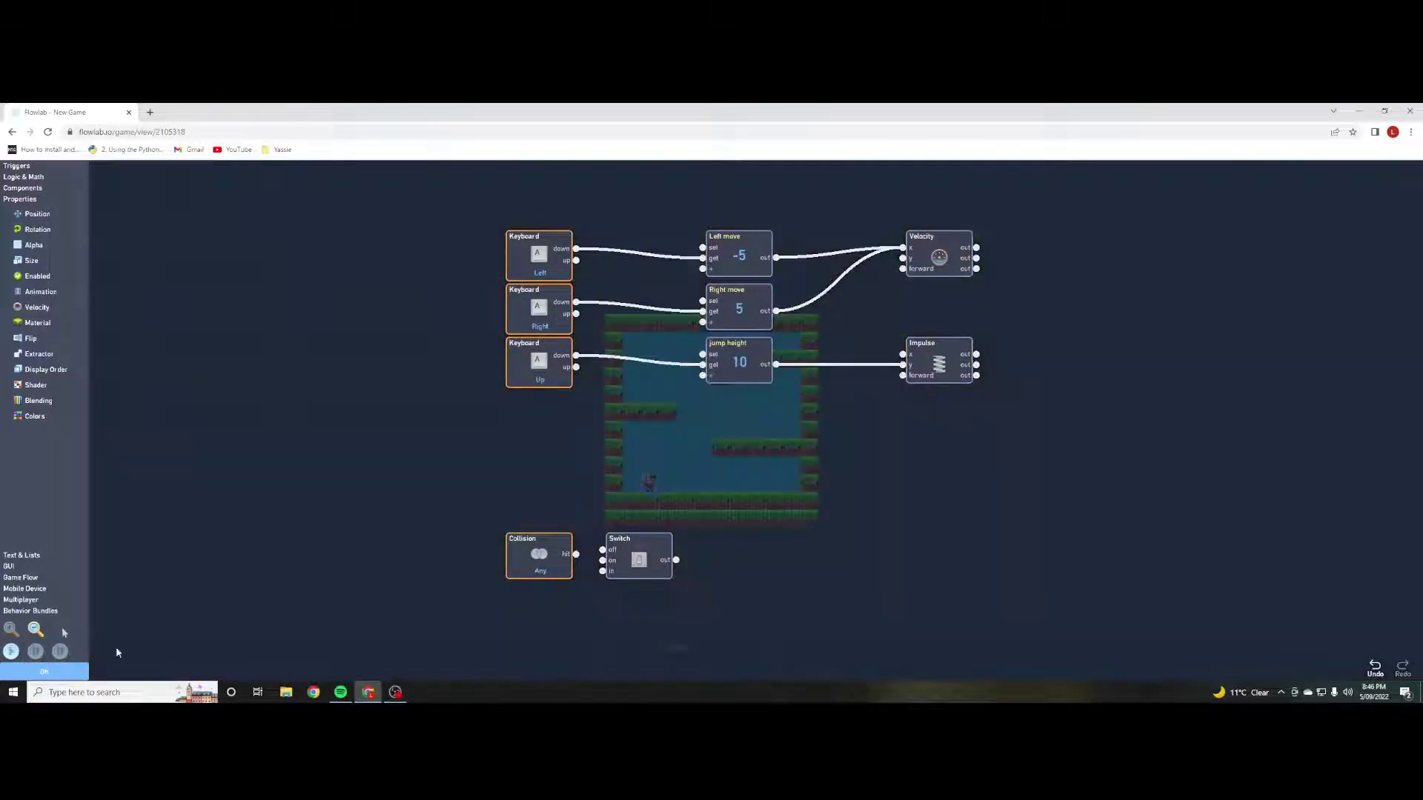
# Enable Repeating on the Left and Right Keyboard triggers.
pyautogui.click(539, 256)
pyautogui.click(610, 228)
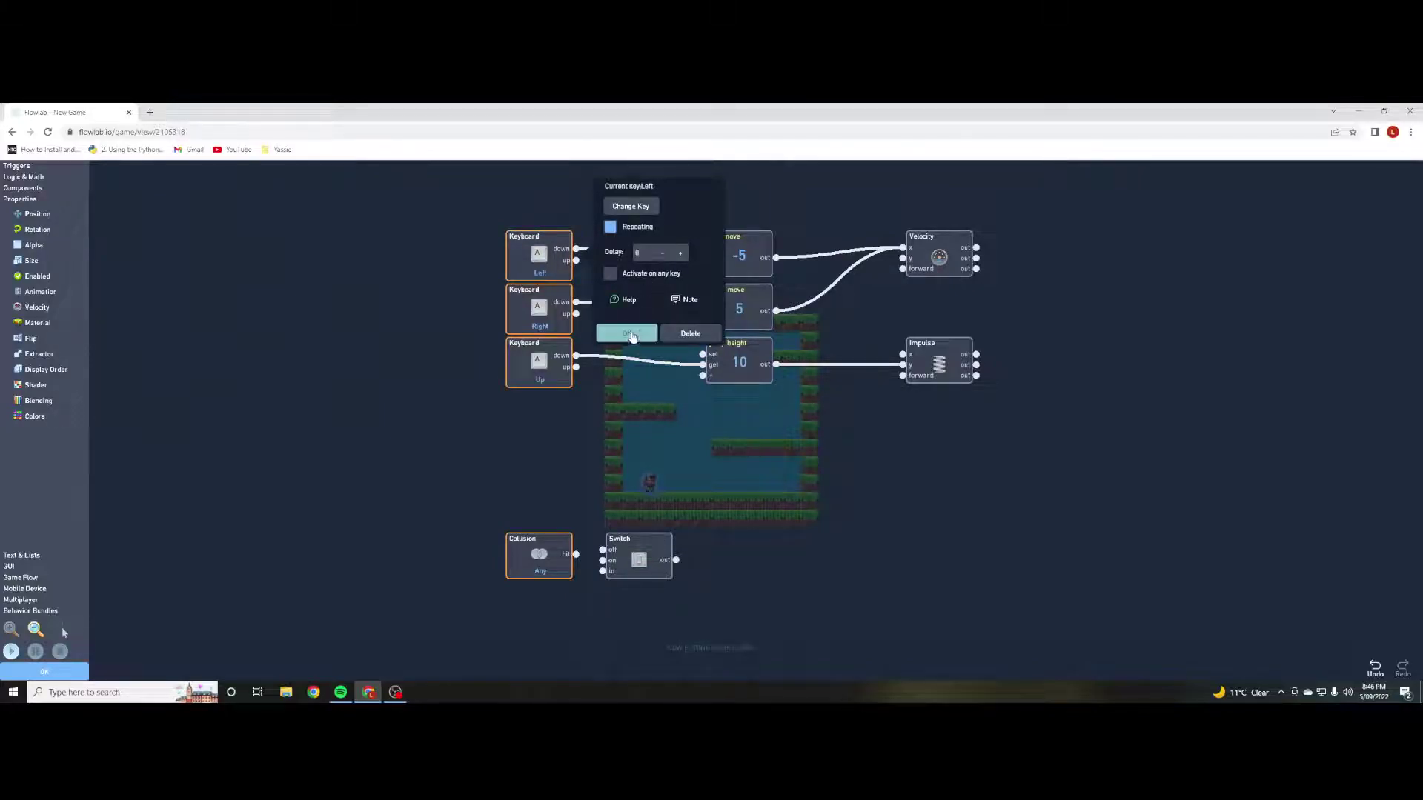
pyautogui.click(628, 334)
pyautogui.click(539, 309)
pyautogui.click(610, 280)
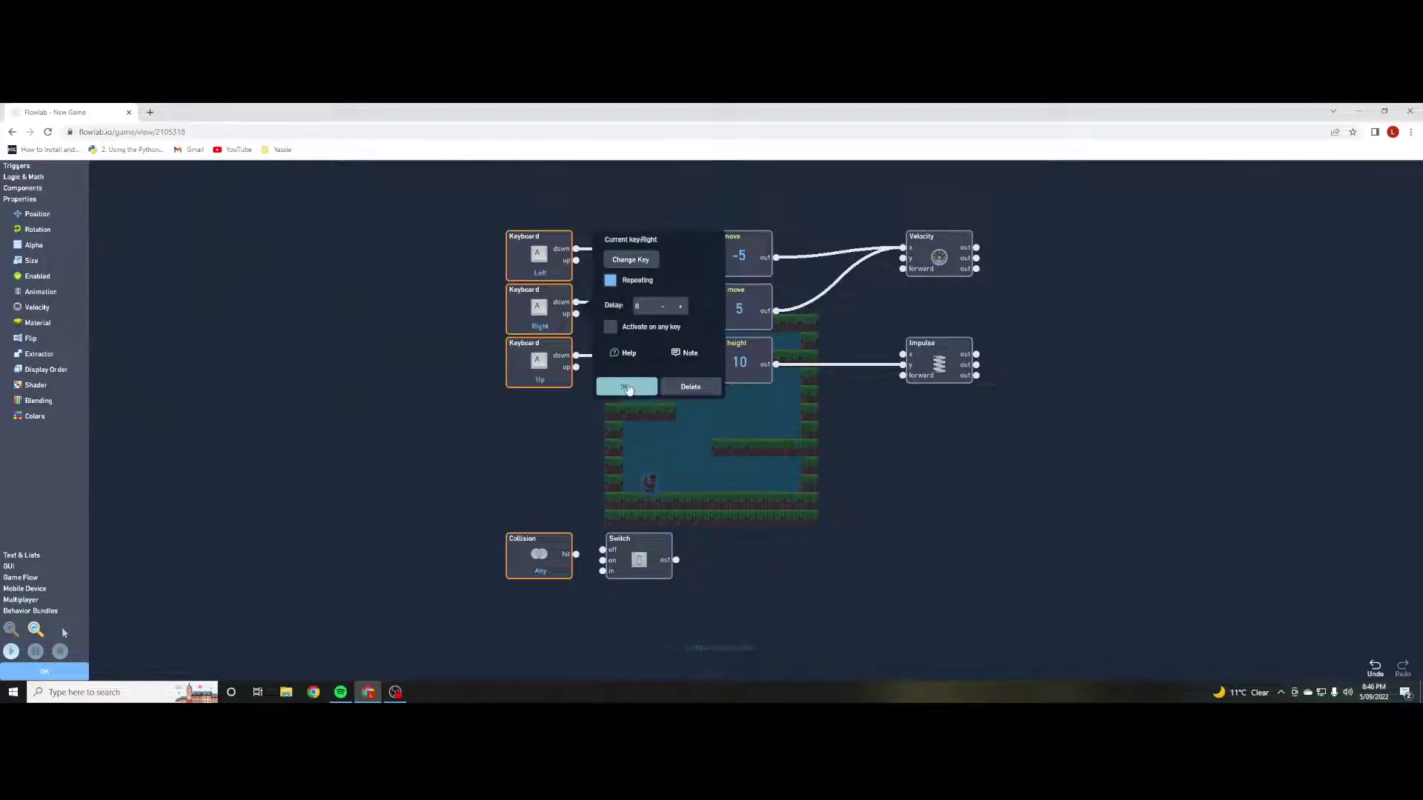
pyautogui.click(627, 386)
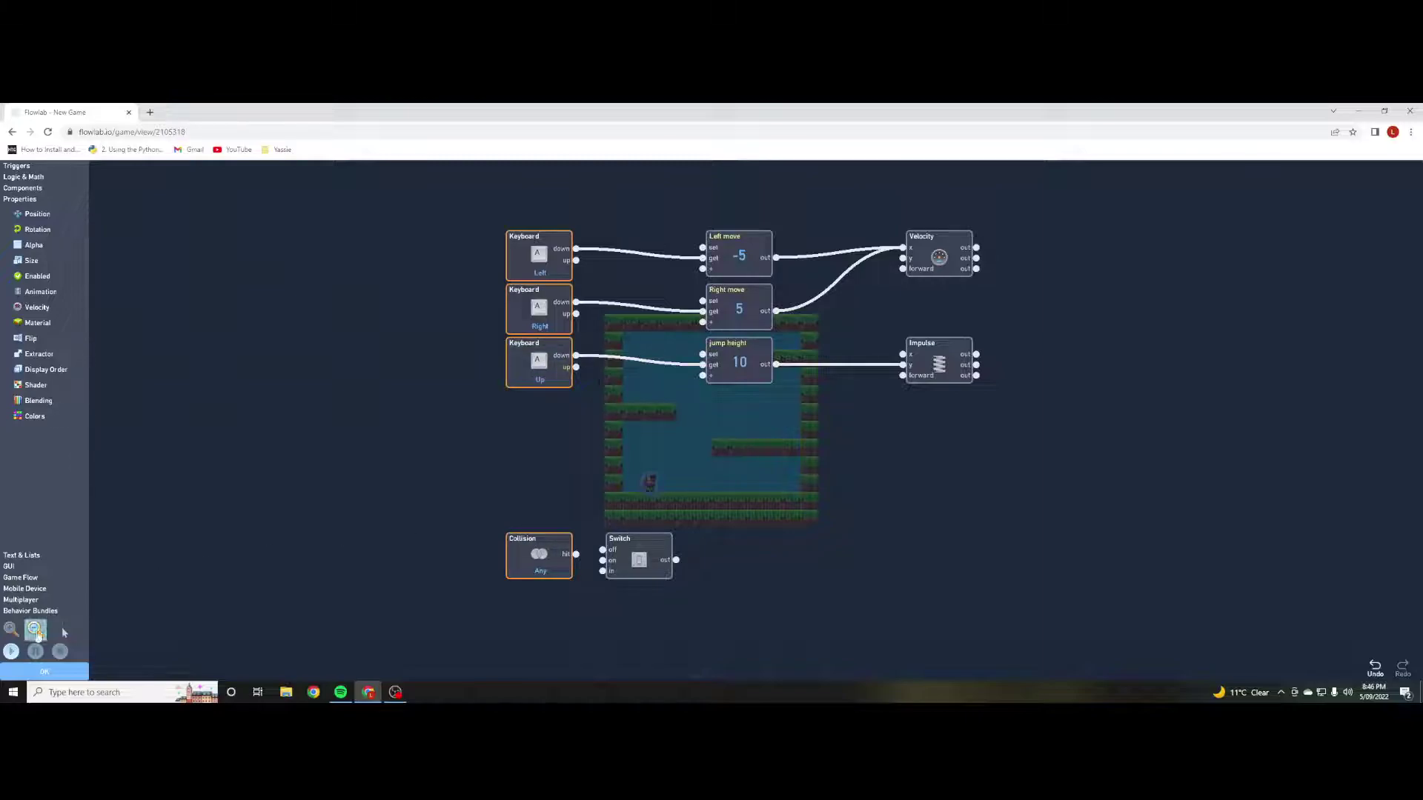
# Test continuous right and left movement, close the behavior editor and reopen the player's behaviors.
pyautogui.click(9, 654)
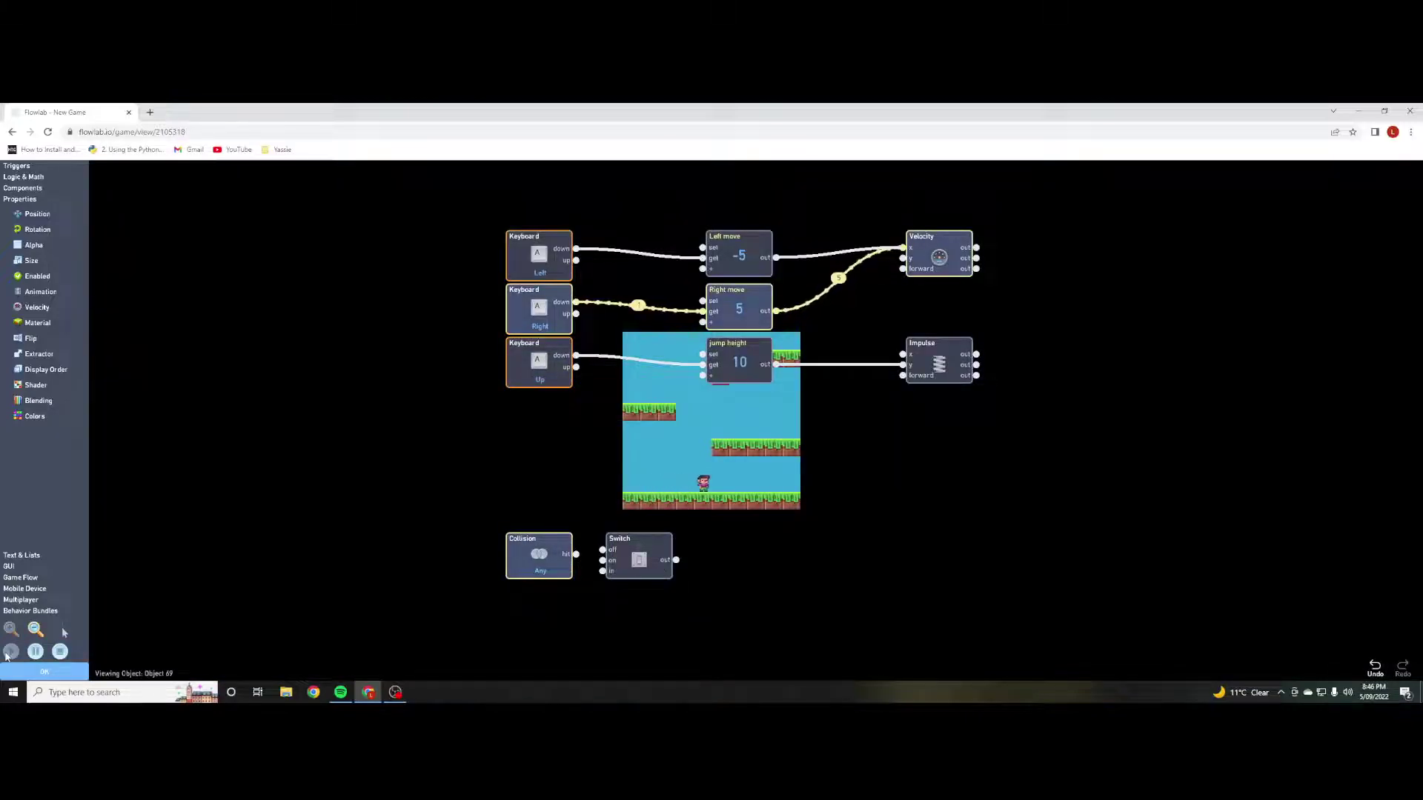
pyautogui.press('Left')
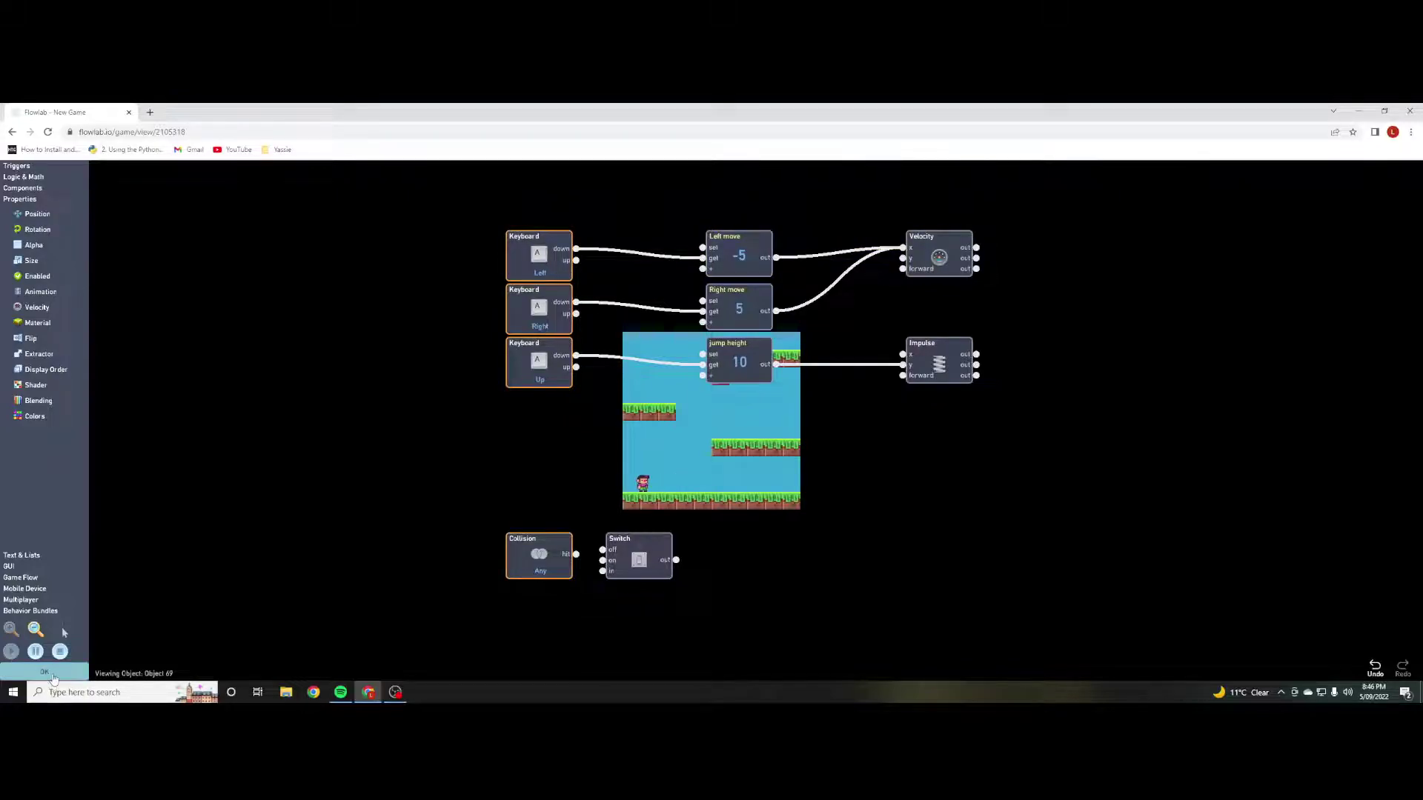
pyautogui.click(31, 672)
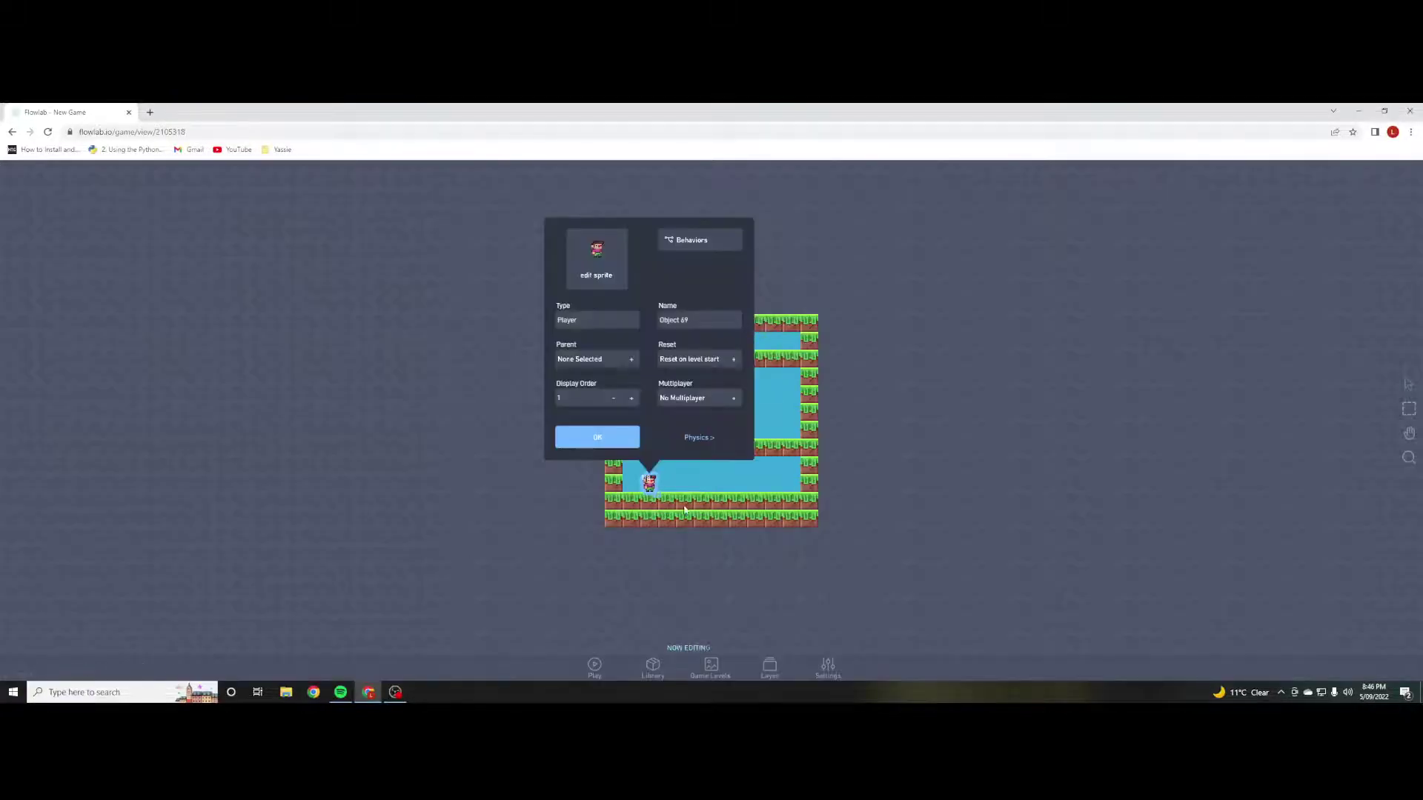
pyautogui.click(723, 234)
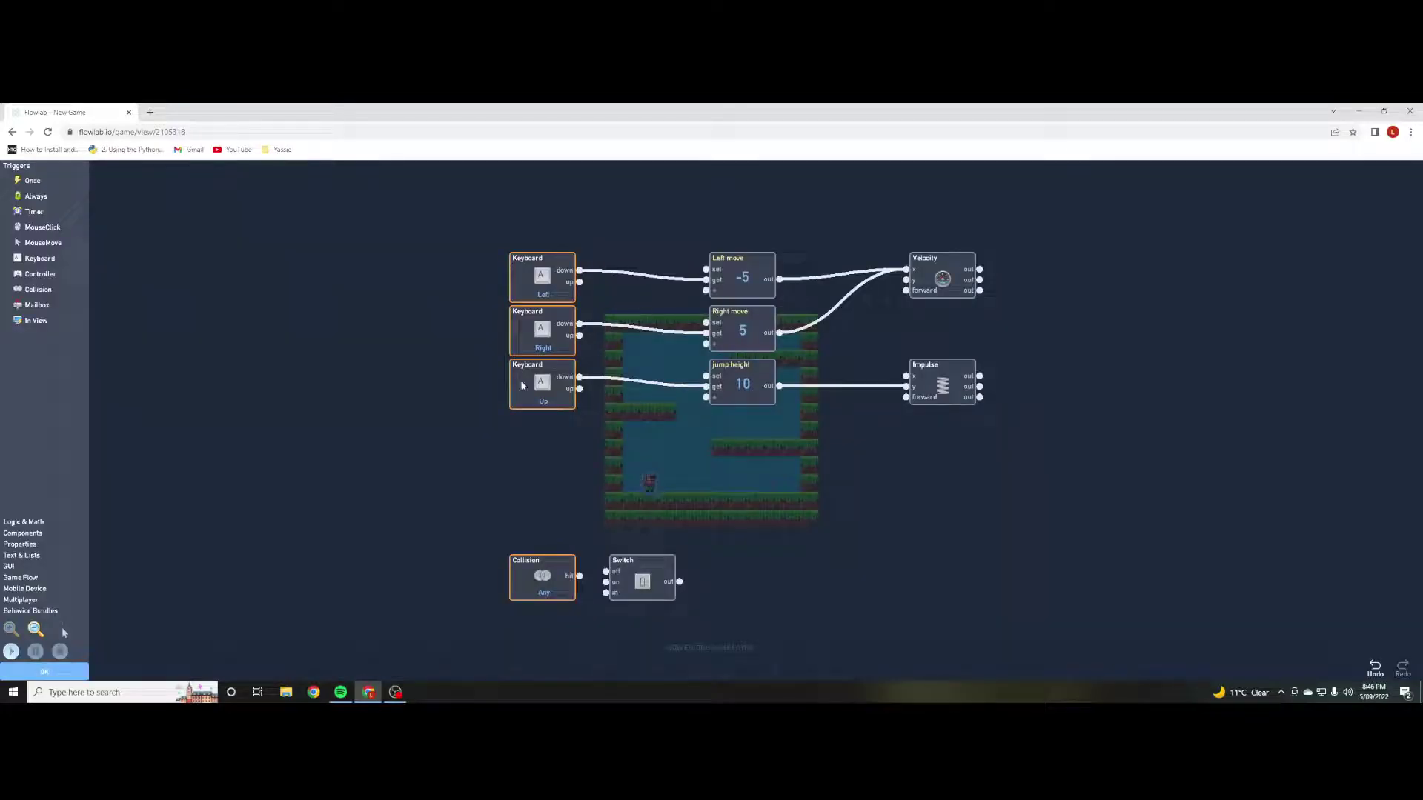
# Disconnect the Up key from jump height and place the Switch block between them, rearranging jump height and Impulse to make room.
pyautogui.click(634, 382)
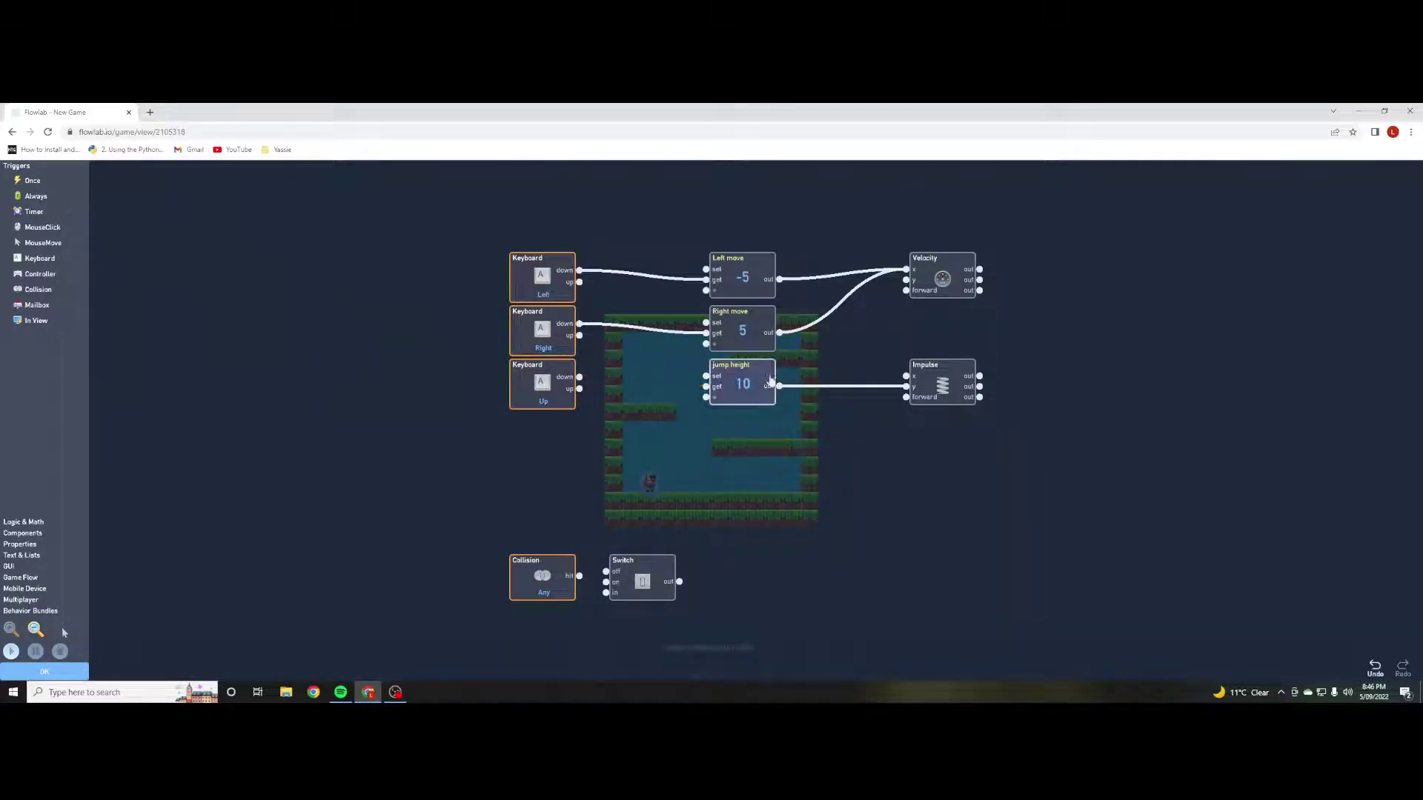
pyautogui.moveTo(755, 389); pyautogui.dragTo(854, 407)
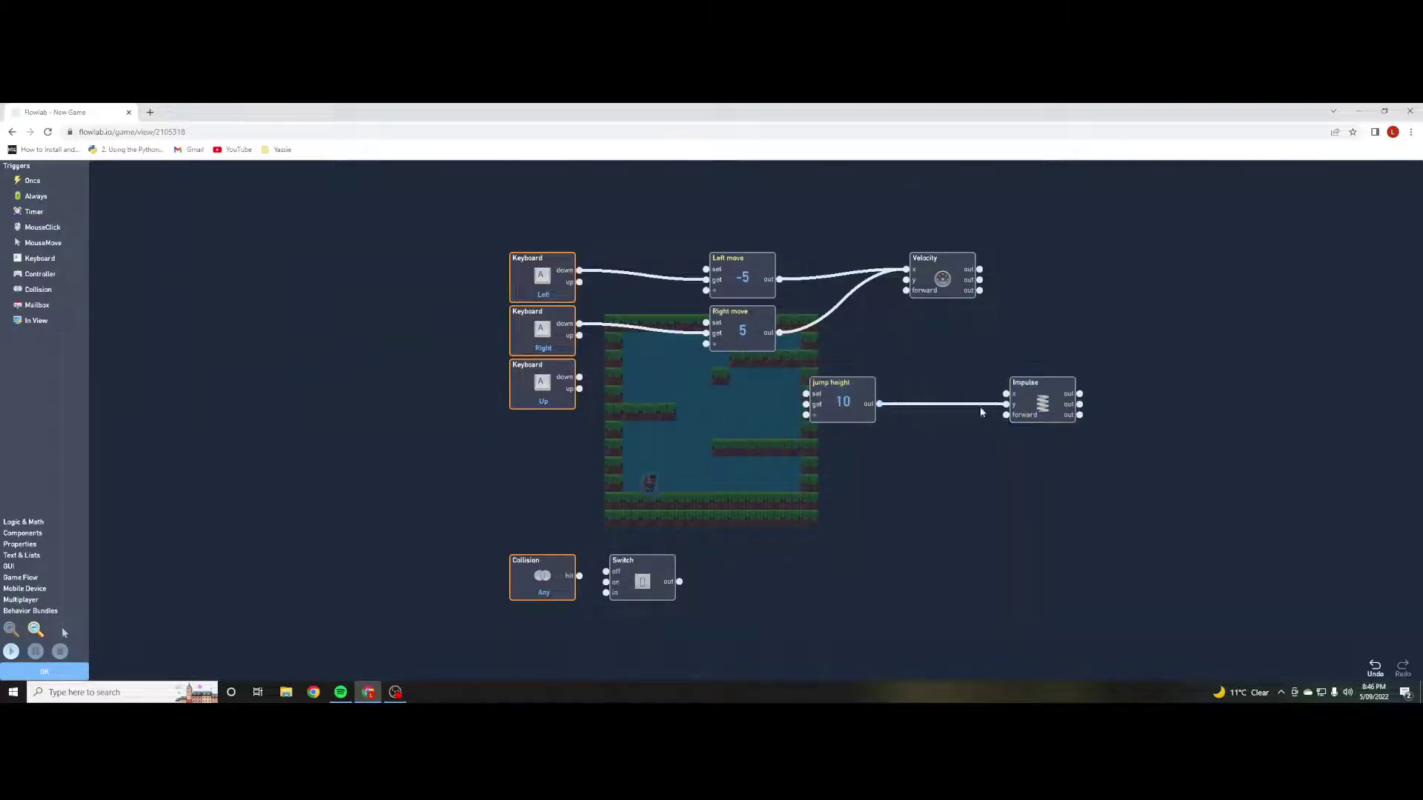
pyautogui.moveTo(1044, 407); pyautogui.dragTo(940, 407)
pyautogui.moveTo(639, 590); pyautogui.dragTo(689, 412)
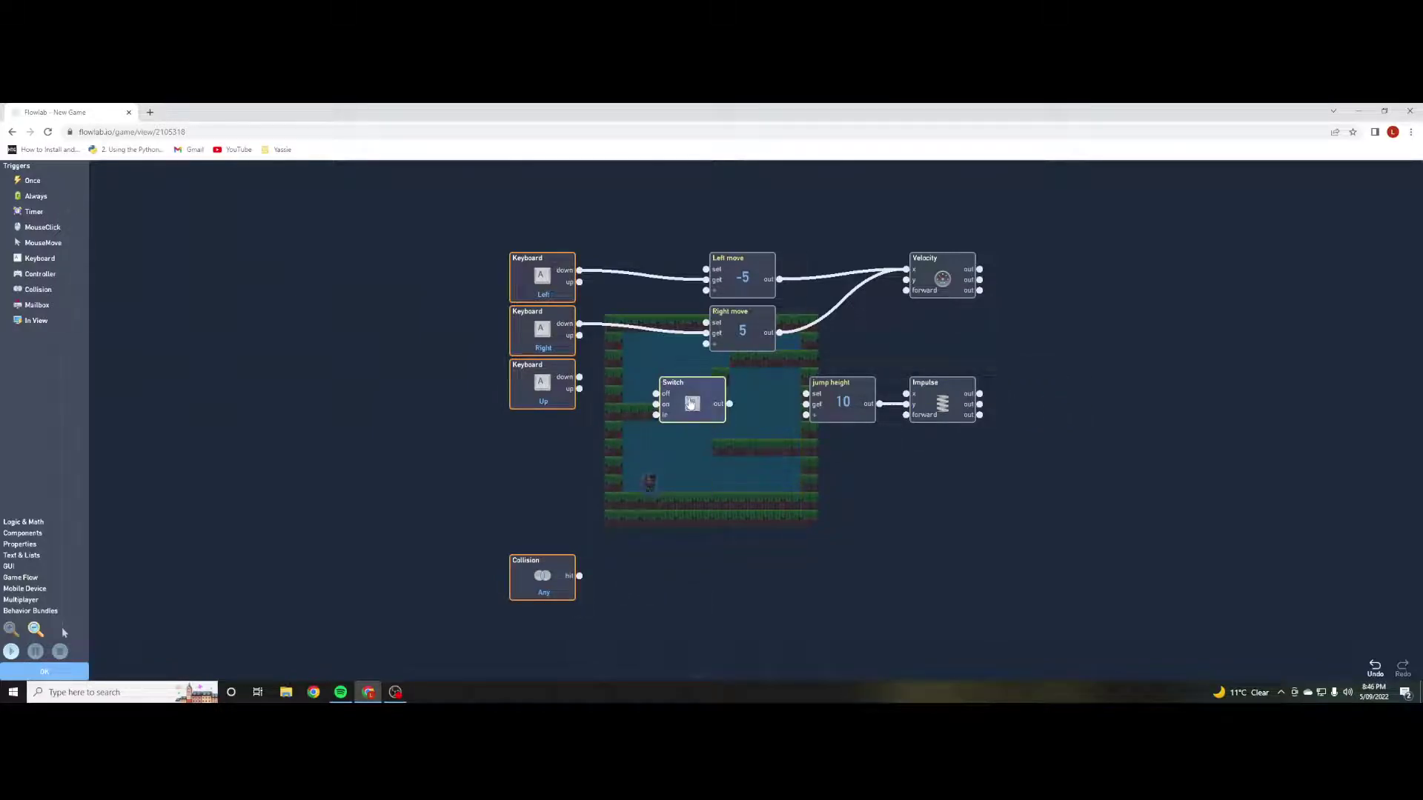
# Set the Switch to on and wire the Up key's down output into its in input and its output to jump height's get.
pyautogui.click(670, 403)
pyautogui.click(646, 248)
pyautogui.click(666, 357)
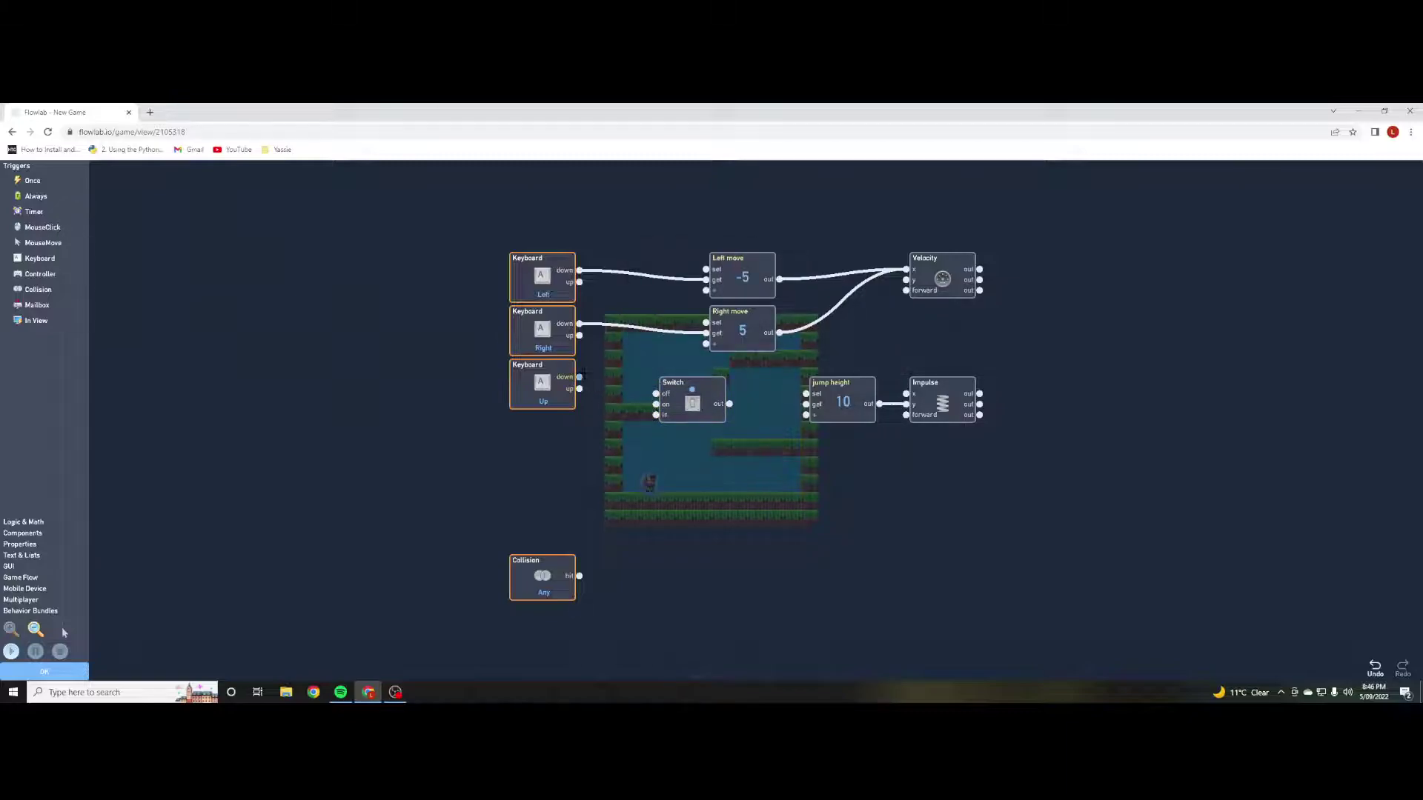
pyautogui.moveTo(580, 378); pyautogui.dragTo(807, 405)
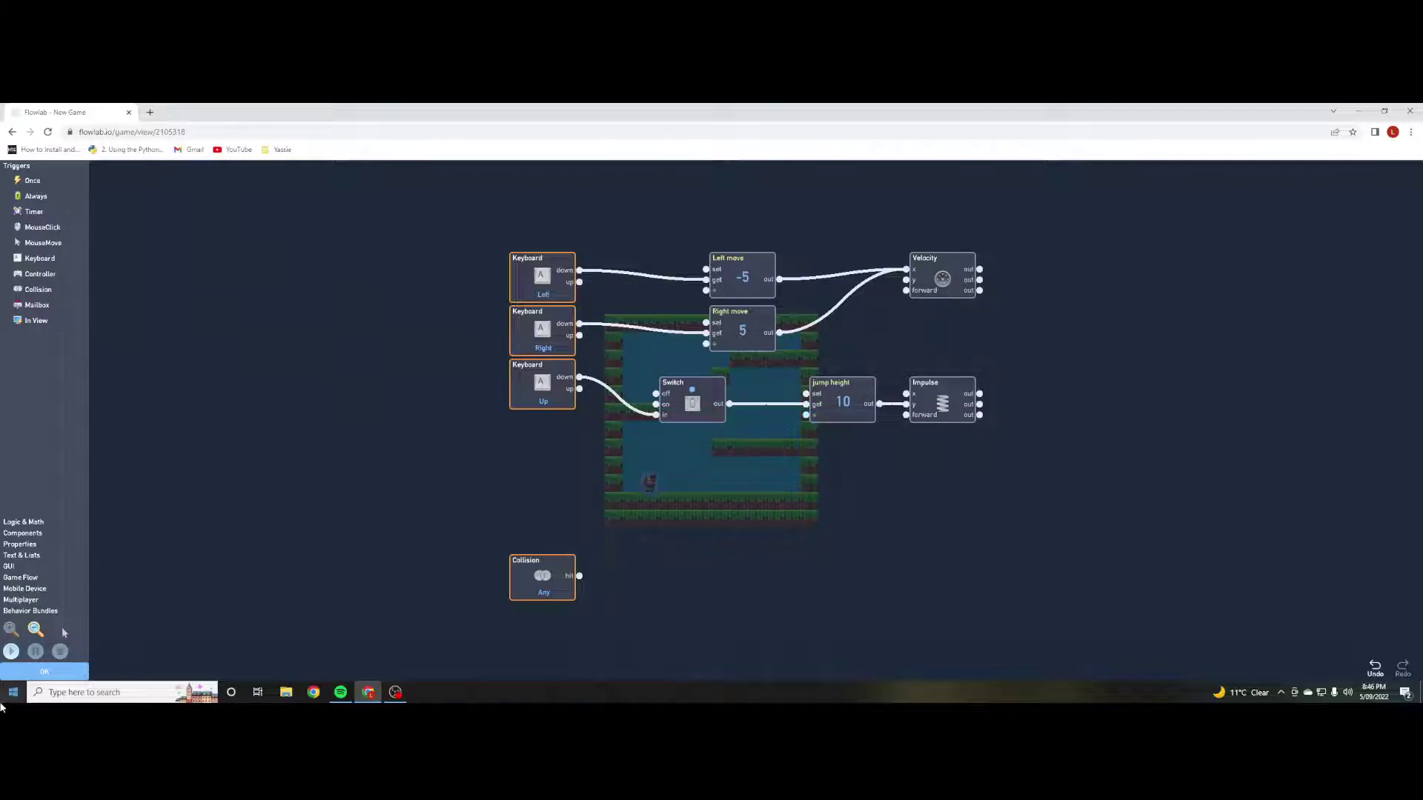
# Run the level and test jumping with the Up key routed through the Switch.
pyautogui.click(12, 652)
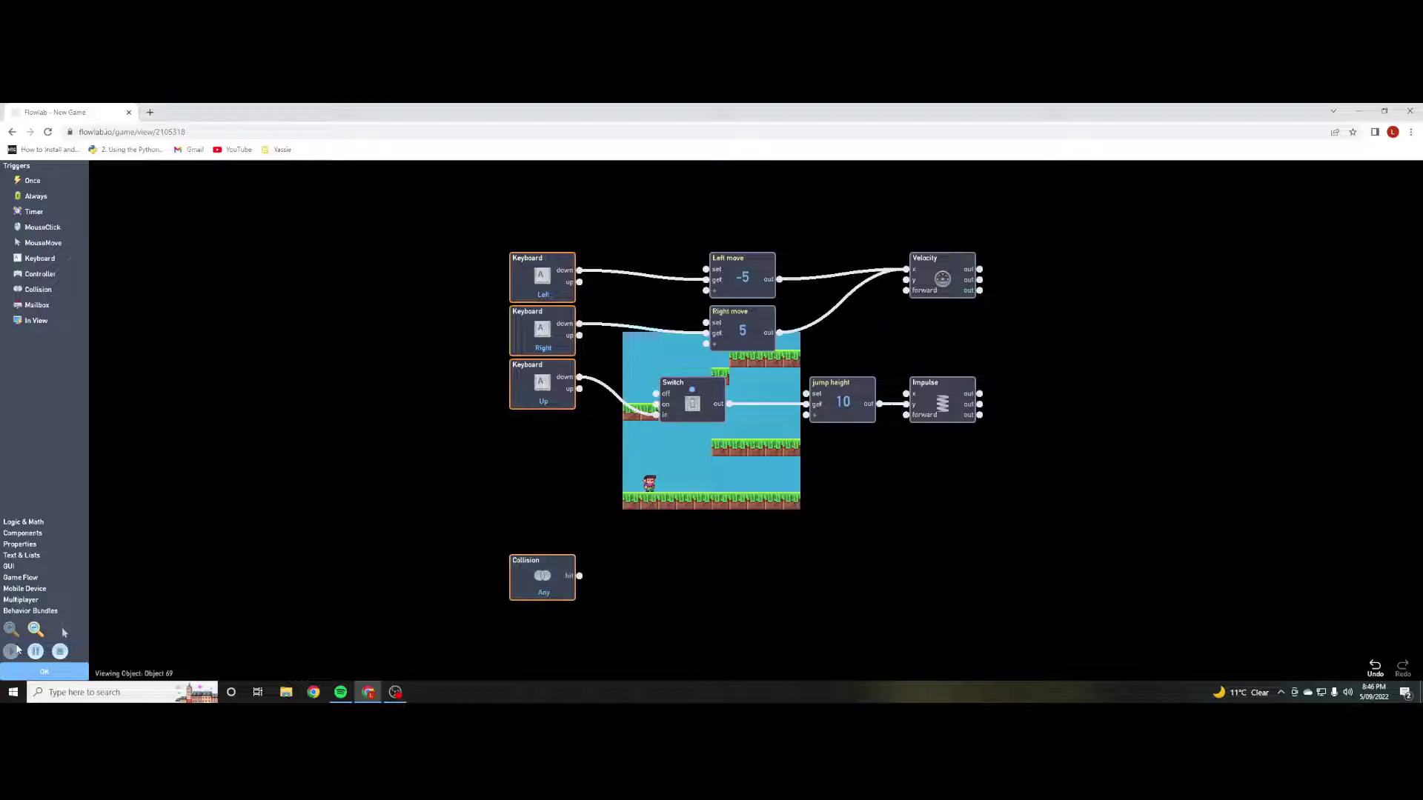
pyautogui.press('Up')
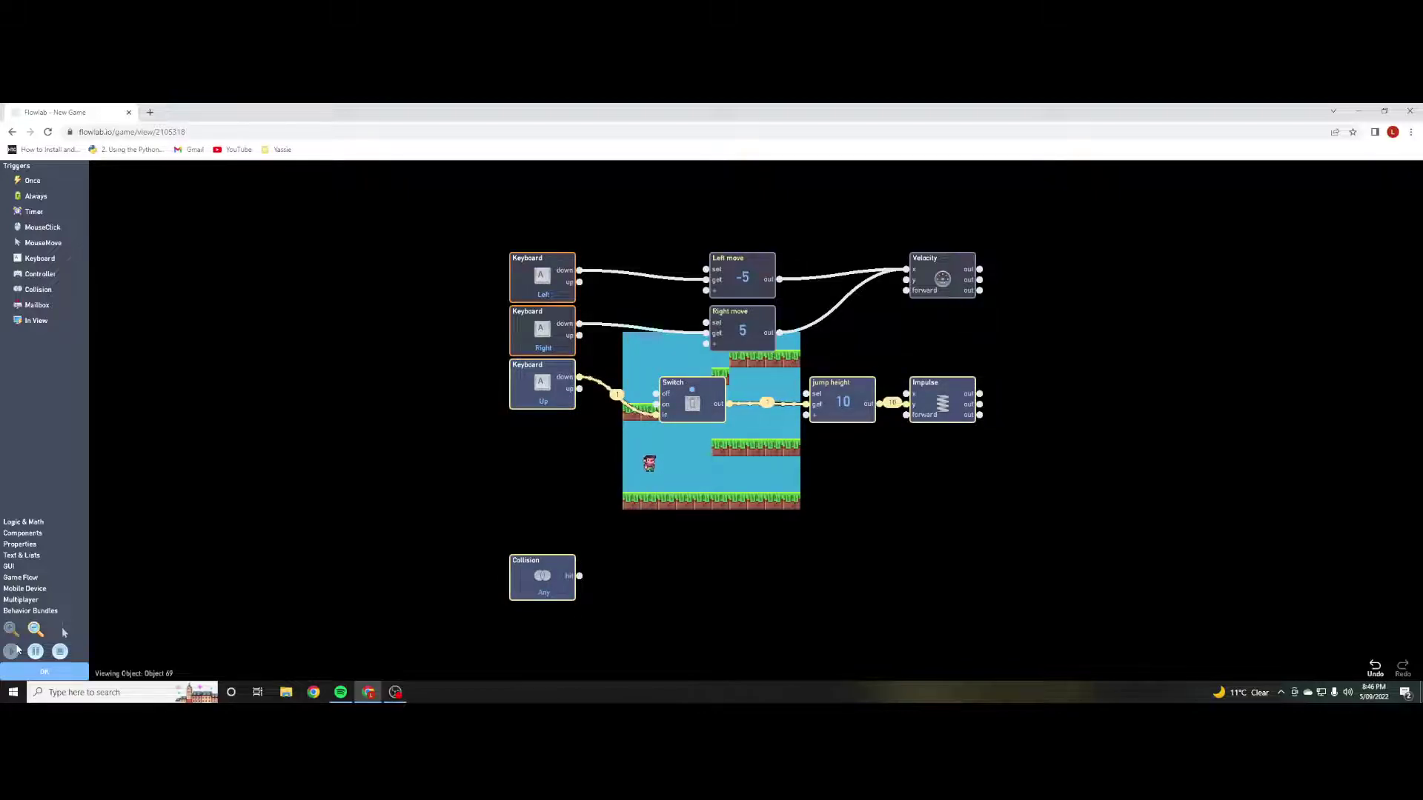
pyautogui.press('Up')
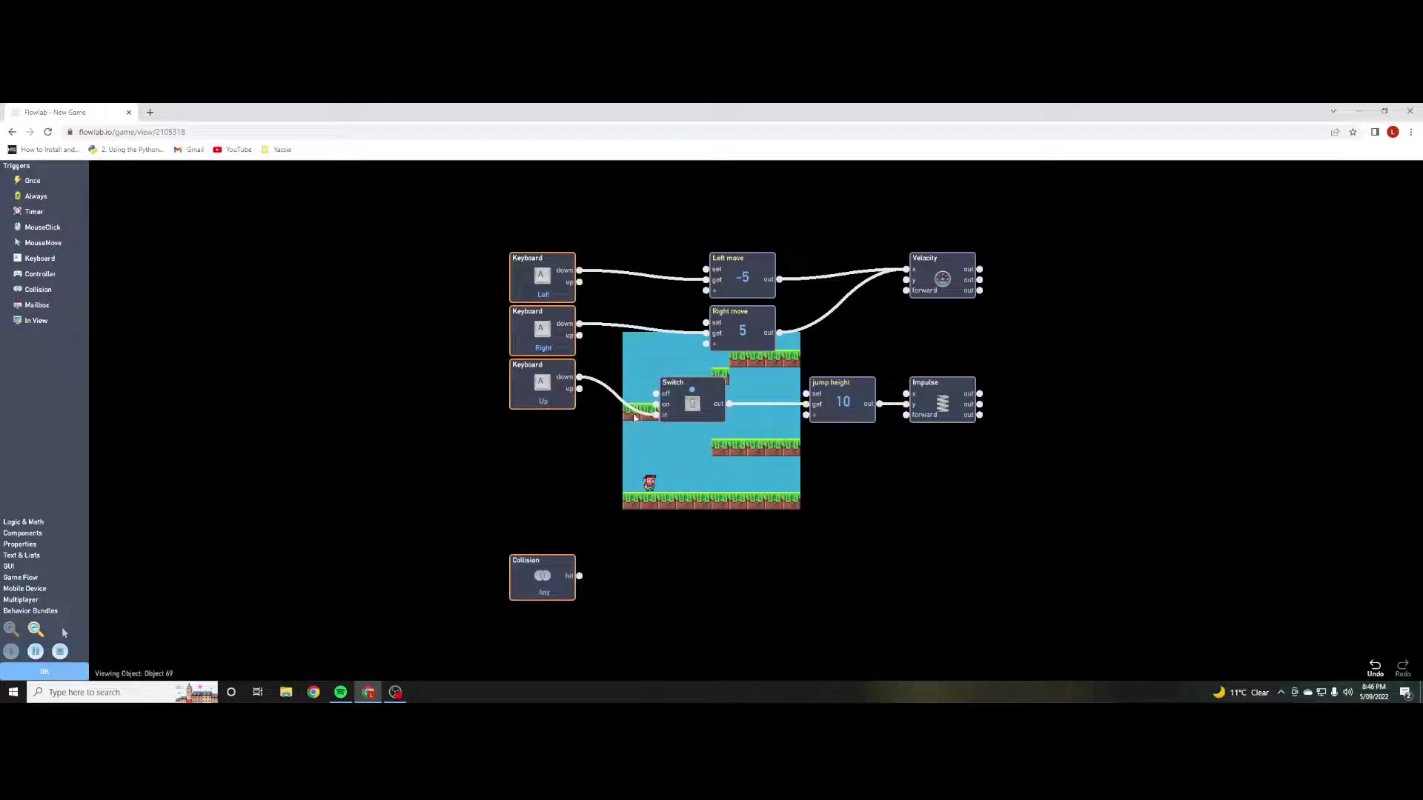
# Try jumping with the Switch set to off, stop the run and set the Switch back to on.
pyautogui.click(689, 400)
pyautogui.click(653, 265)
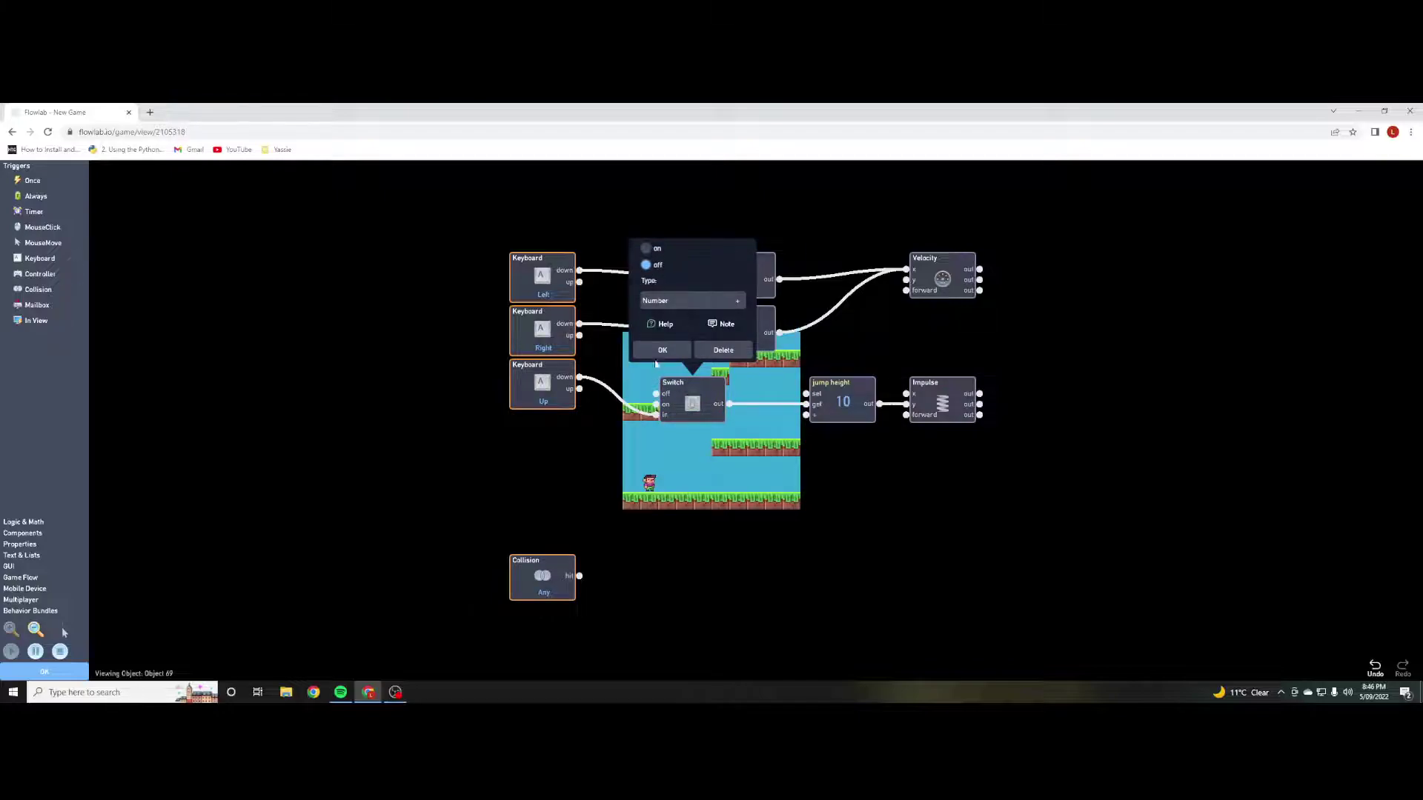
pyautogui.click(663, 349)
pyautogui.press('Up')
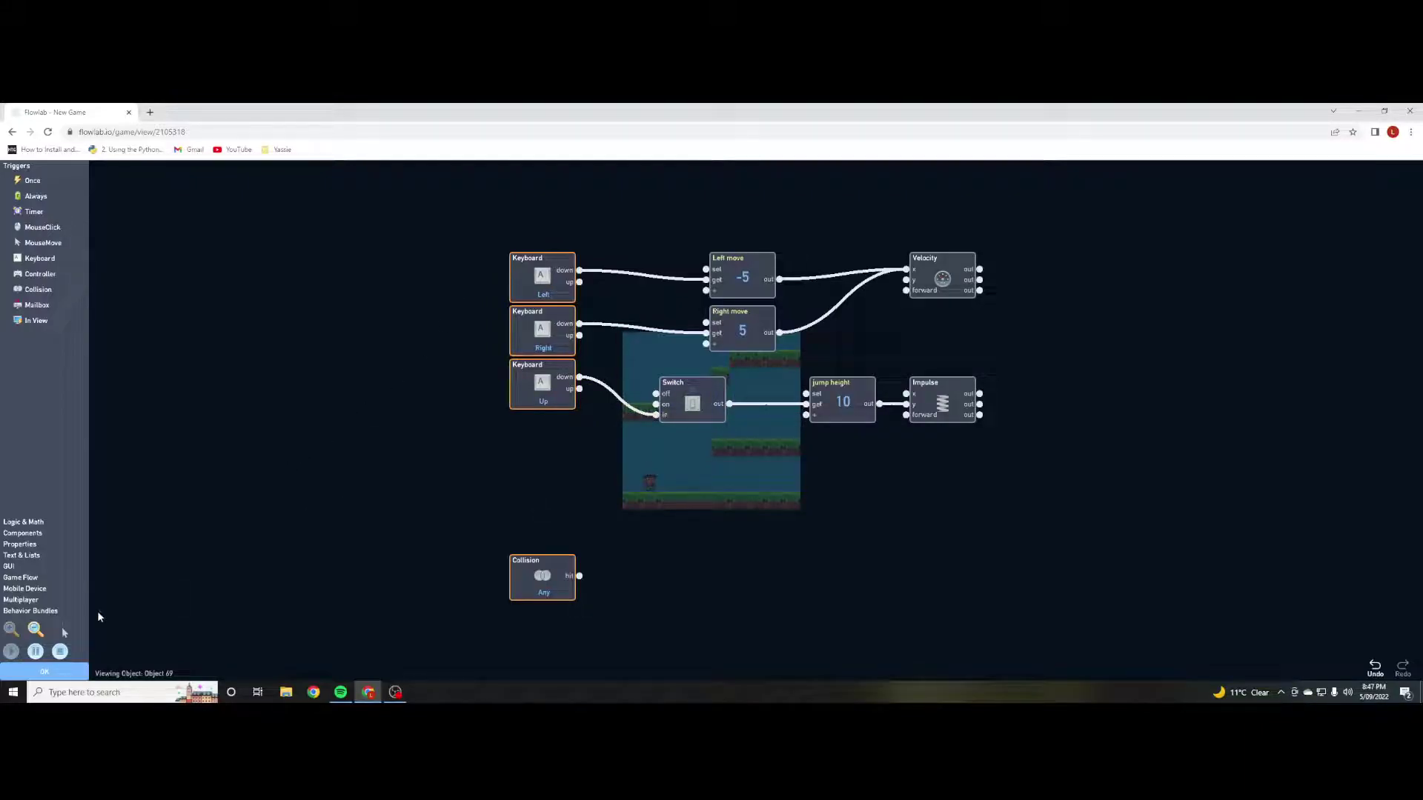
pyautogui.click(60, 651)
pyautogui.click(693, 393)
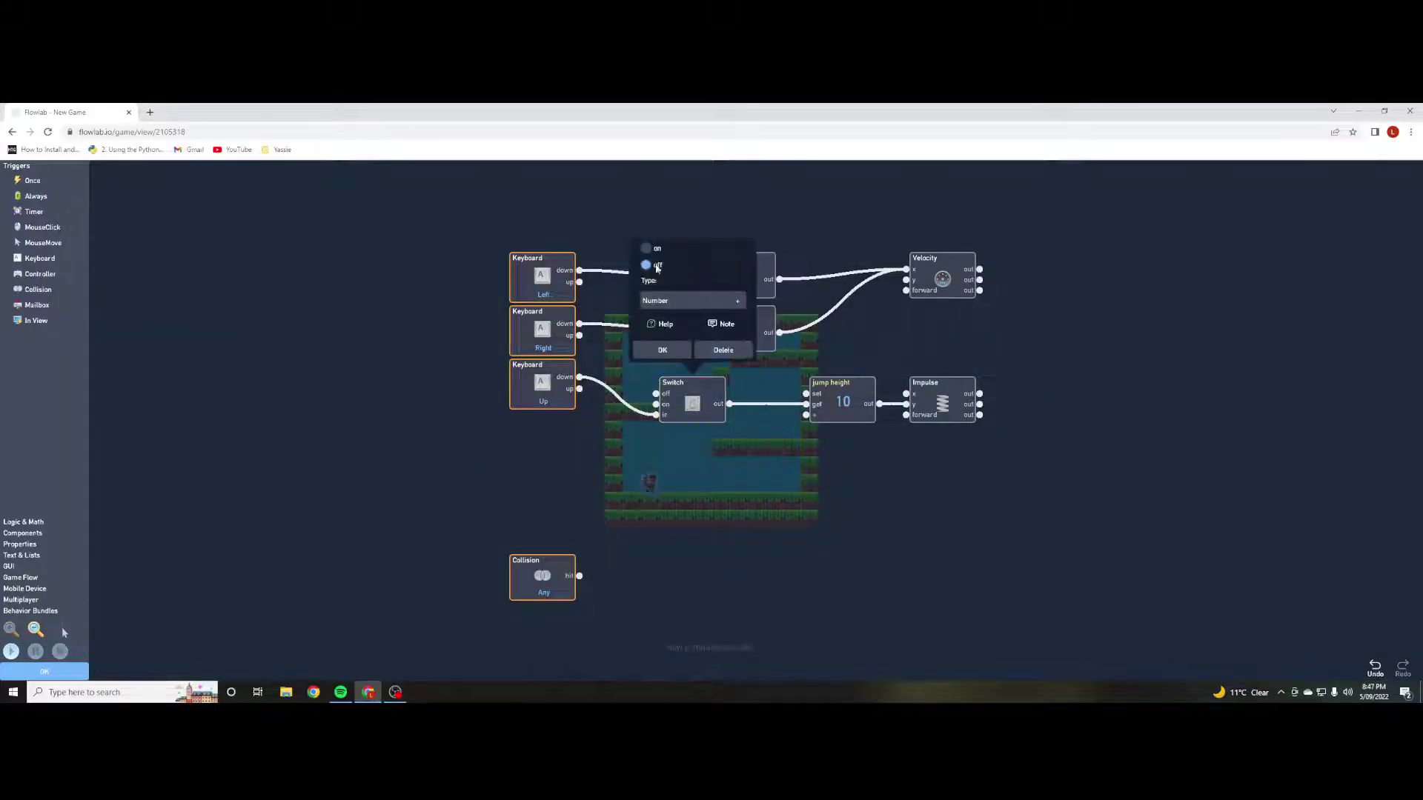
pyautogui.click(646, 249)
pyautogui.click(662, 350)
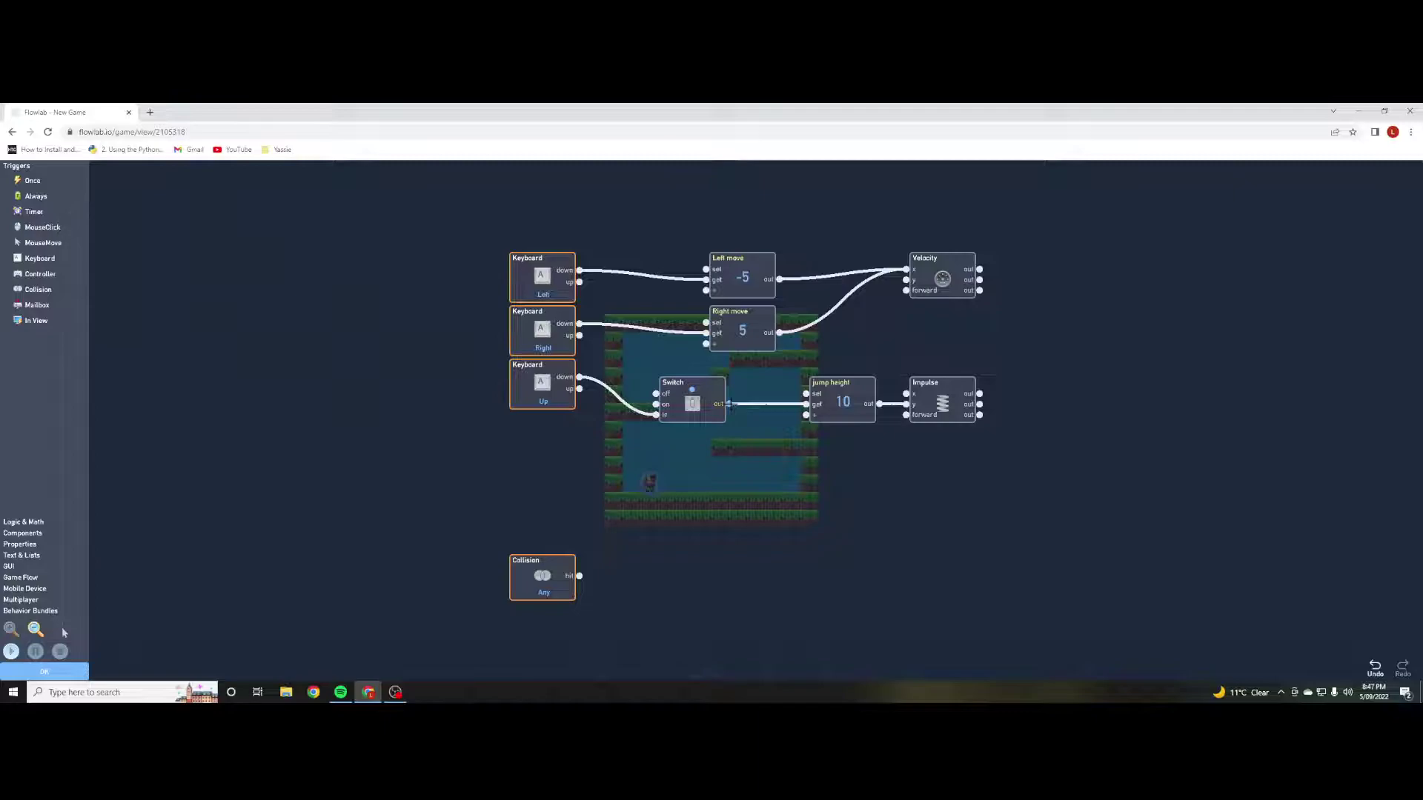
# Connect the Switch's output to its own off input and test-run the level.
pyautogui.moveTo(731, 404); pyautogui.dragTo(651, 299)
pyautogui.moveTo(621, 393); pyautogui.dragTo(656, 415)
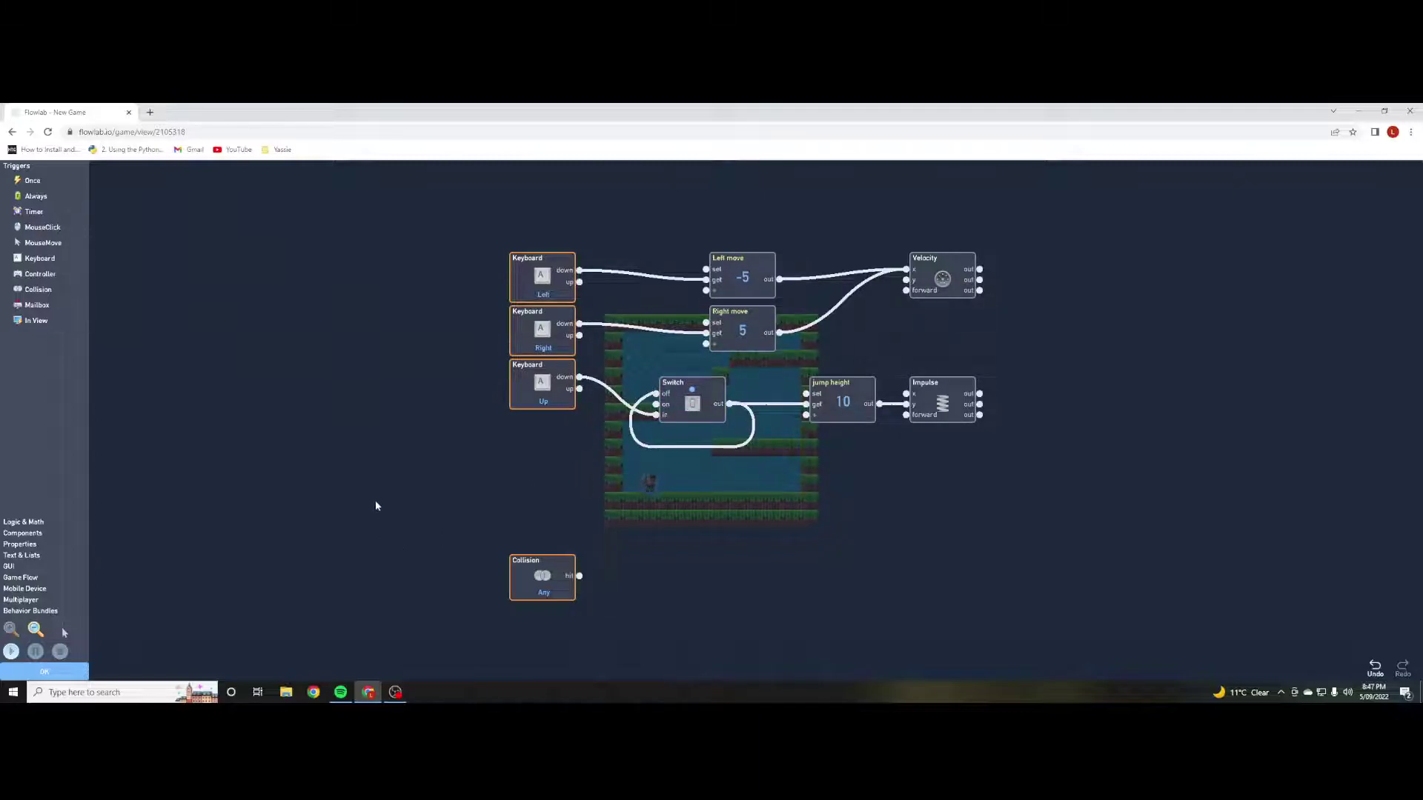
pyautogui.click(11, 649)
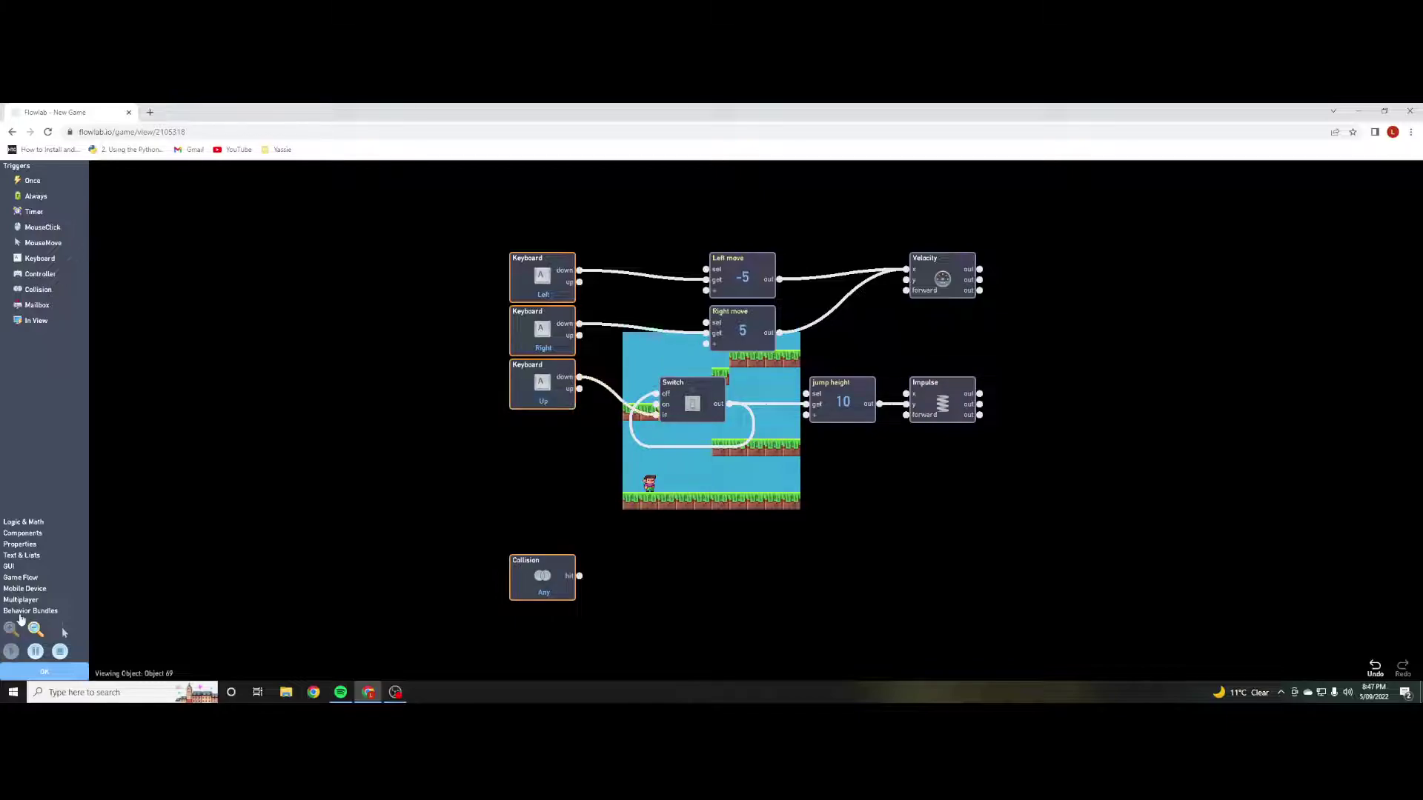
pyautogui.click(56, 654)
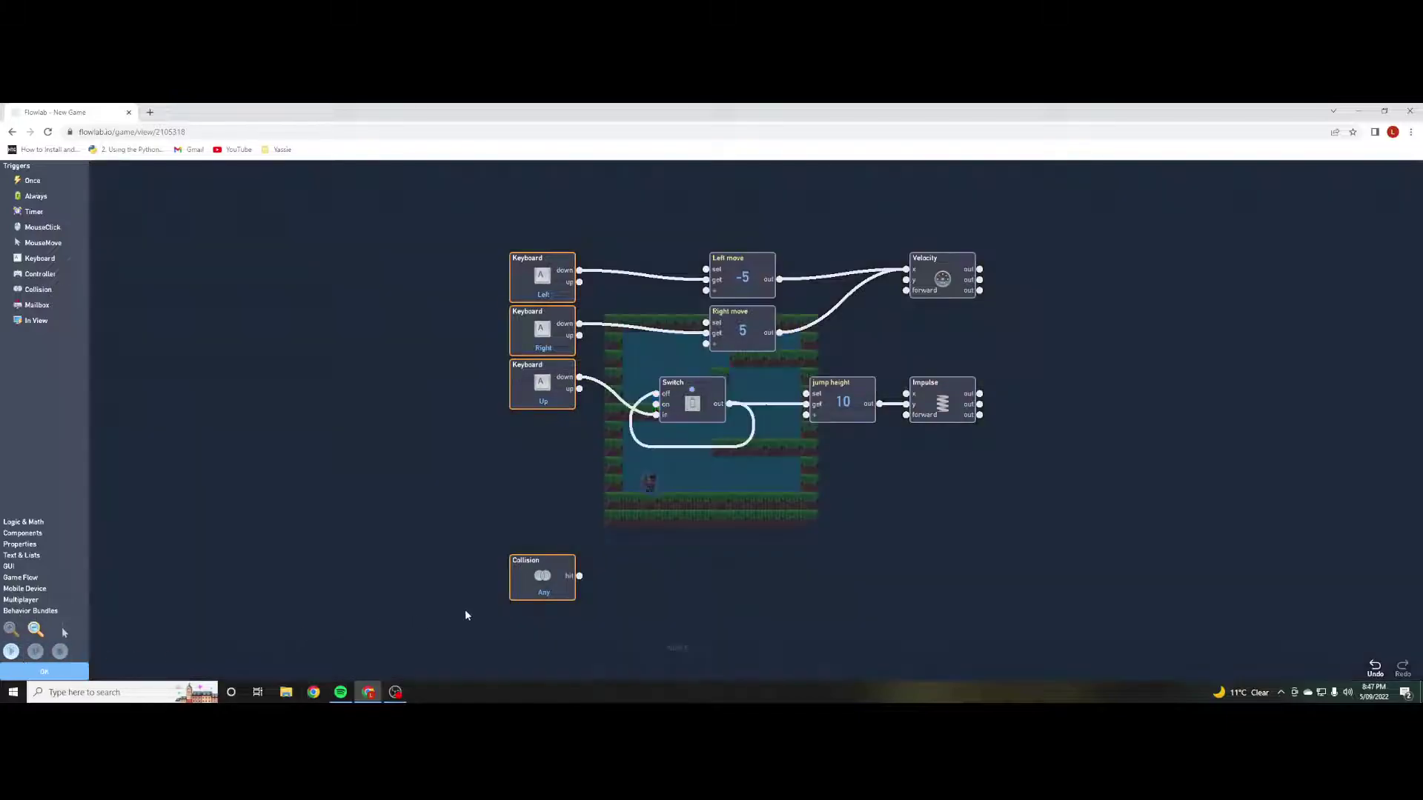
# Place the Collision trigger under the Up key block and restrict it to Ground collisions on the Bottom side only.
pyautogui.moveTo(540, 586); pyautogui.dragTo(539, 452)
pyautogui.click(539, 453)
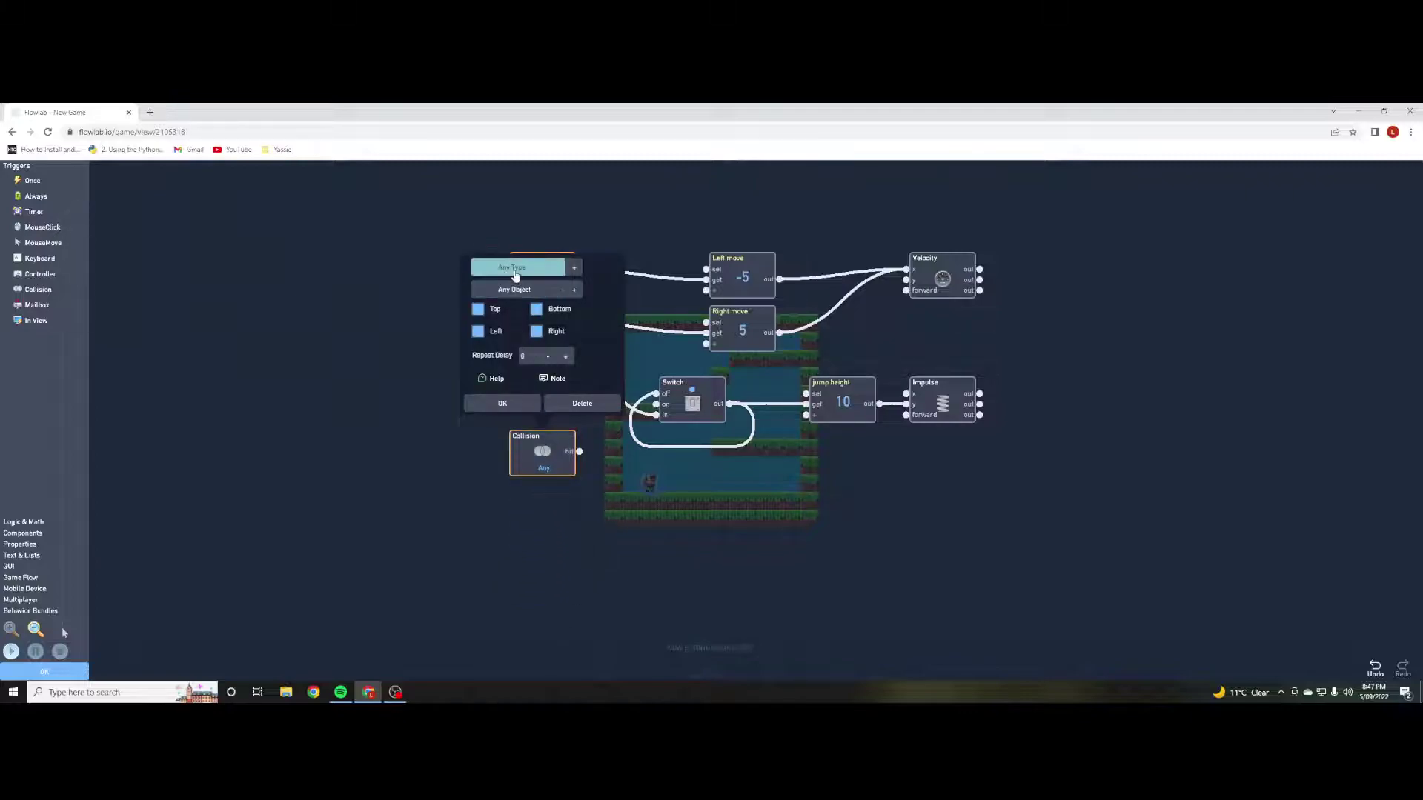
pyautogui.click(525, 268)
pyautogui.click(526, 305)
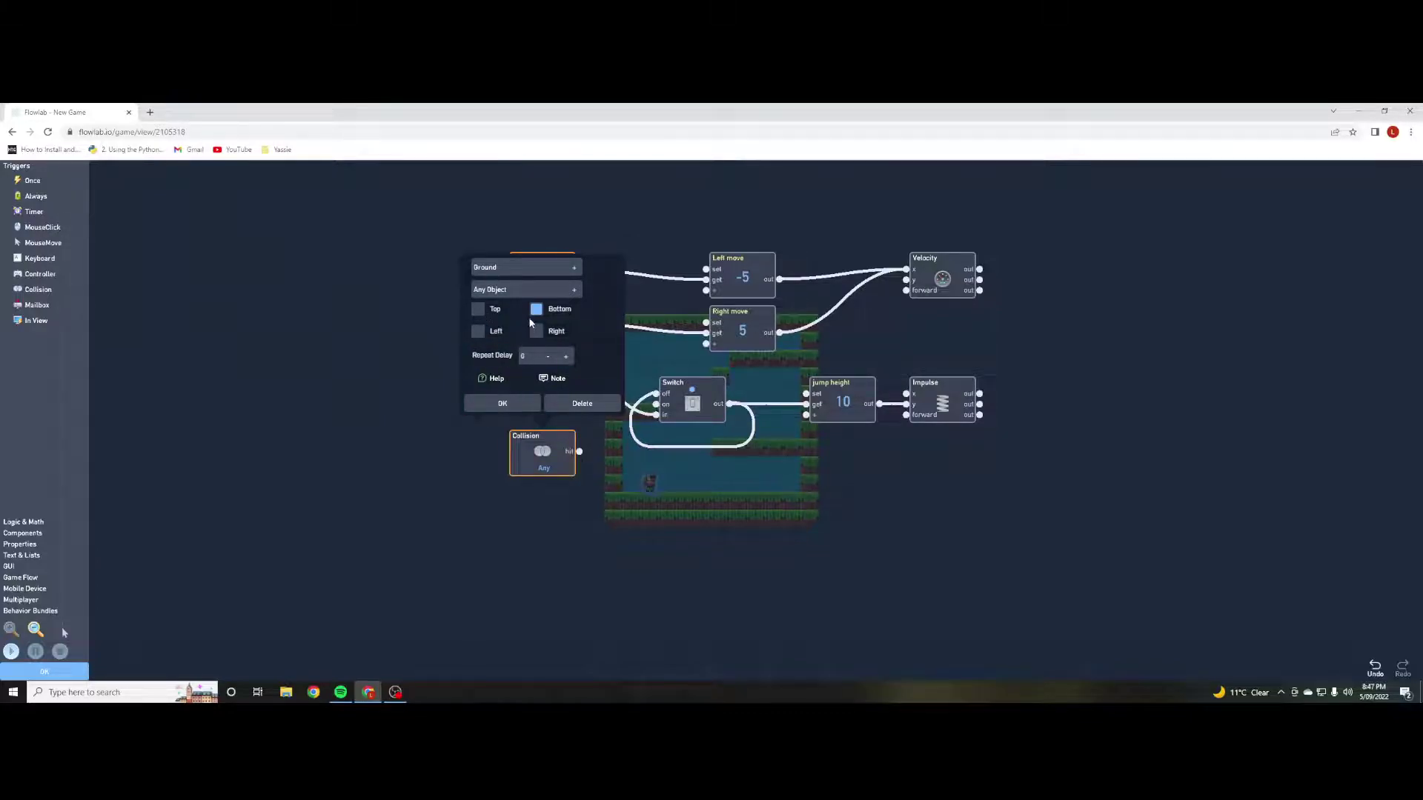
pyautogui.click(517, 403)
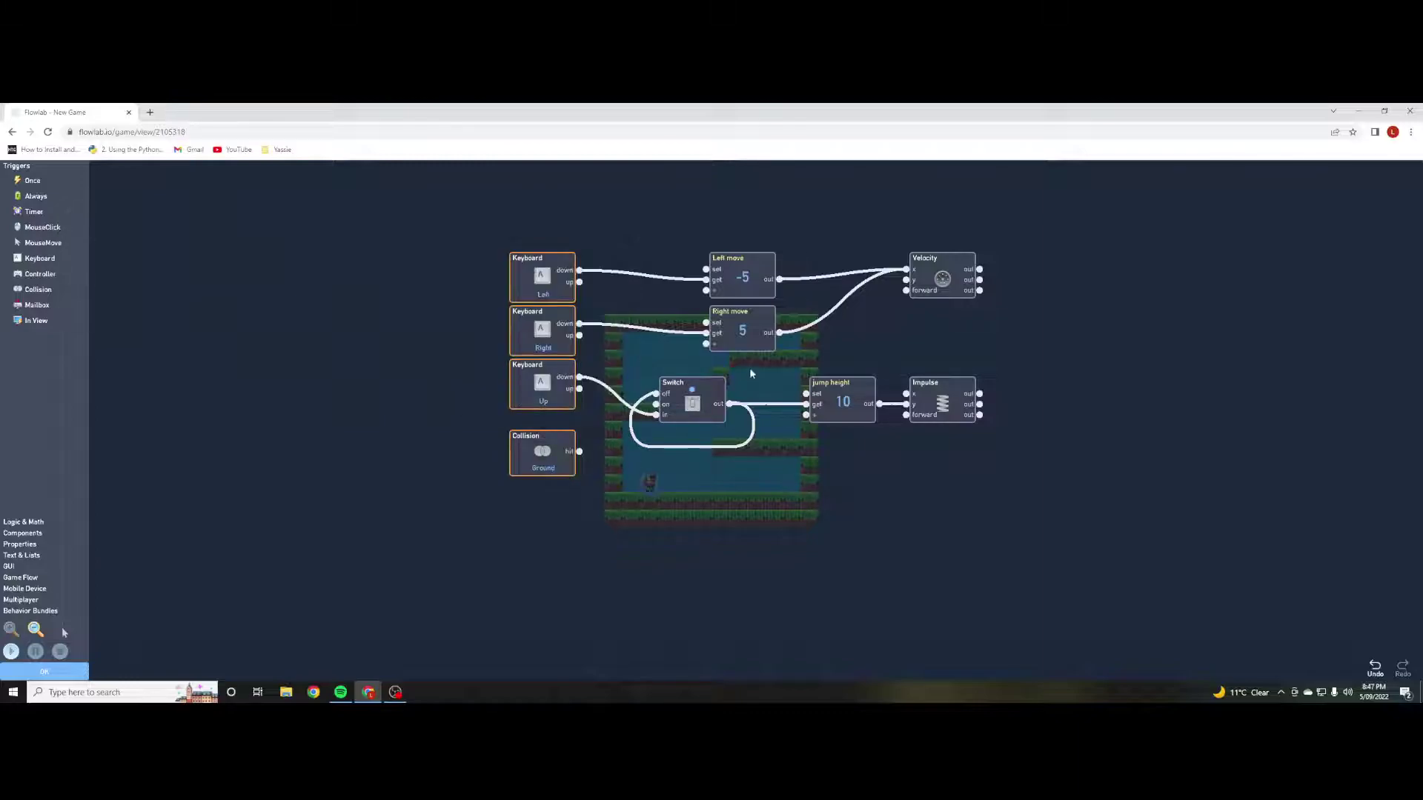
# Connect the Collision's hit output to the Switch's on input and run the level to test repeated jumping and moving.
pyautogui.moveTo(579, 450); pyautogui.dragTo(656, 403)
pyautogui.click(9, 651)
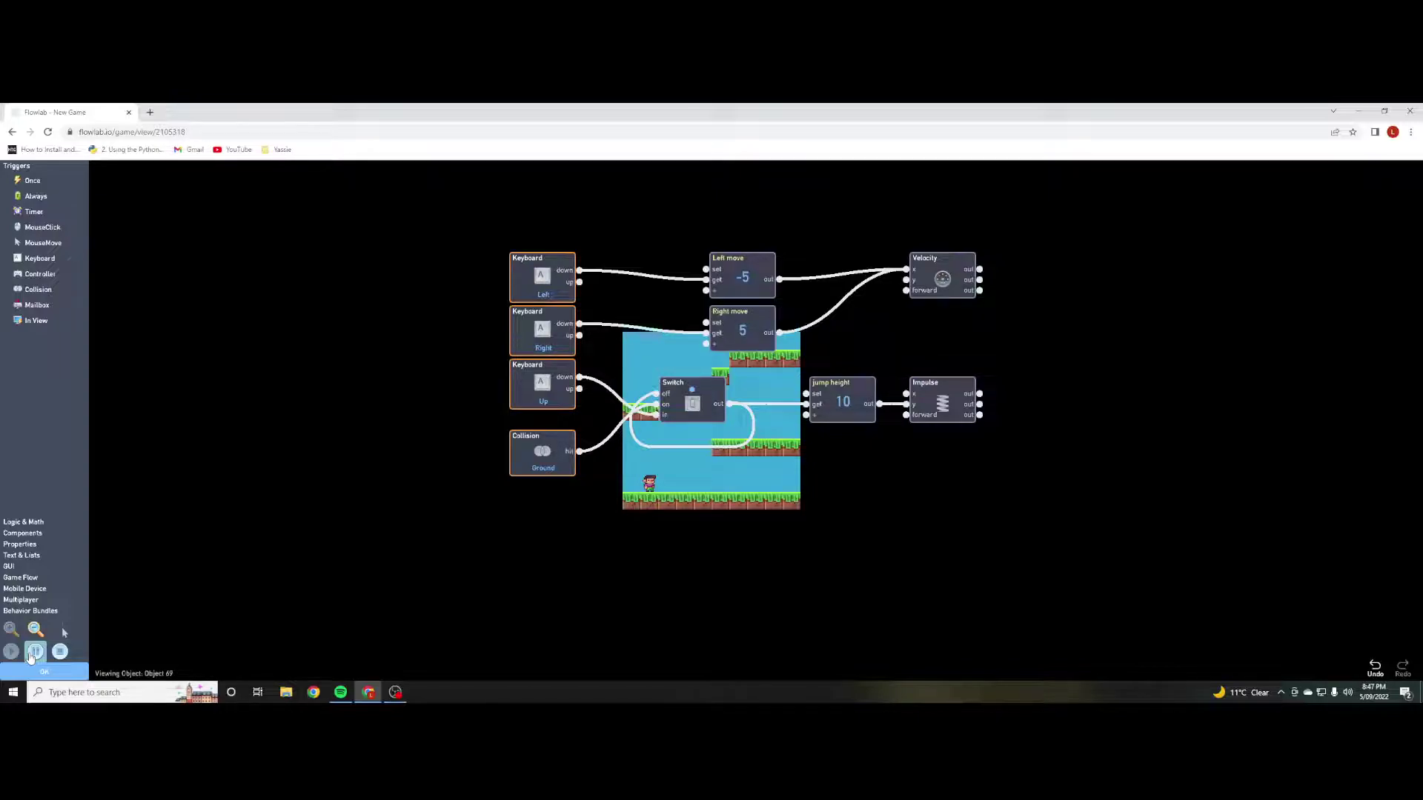
pyautogui.press('Up')
pyautogui.press('Up')
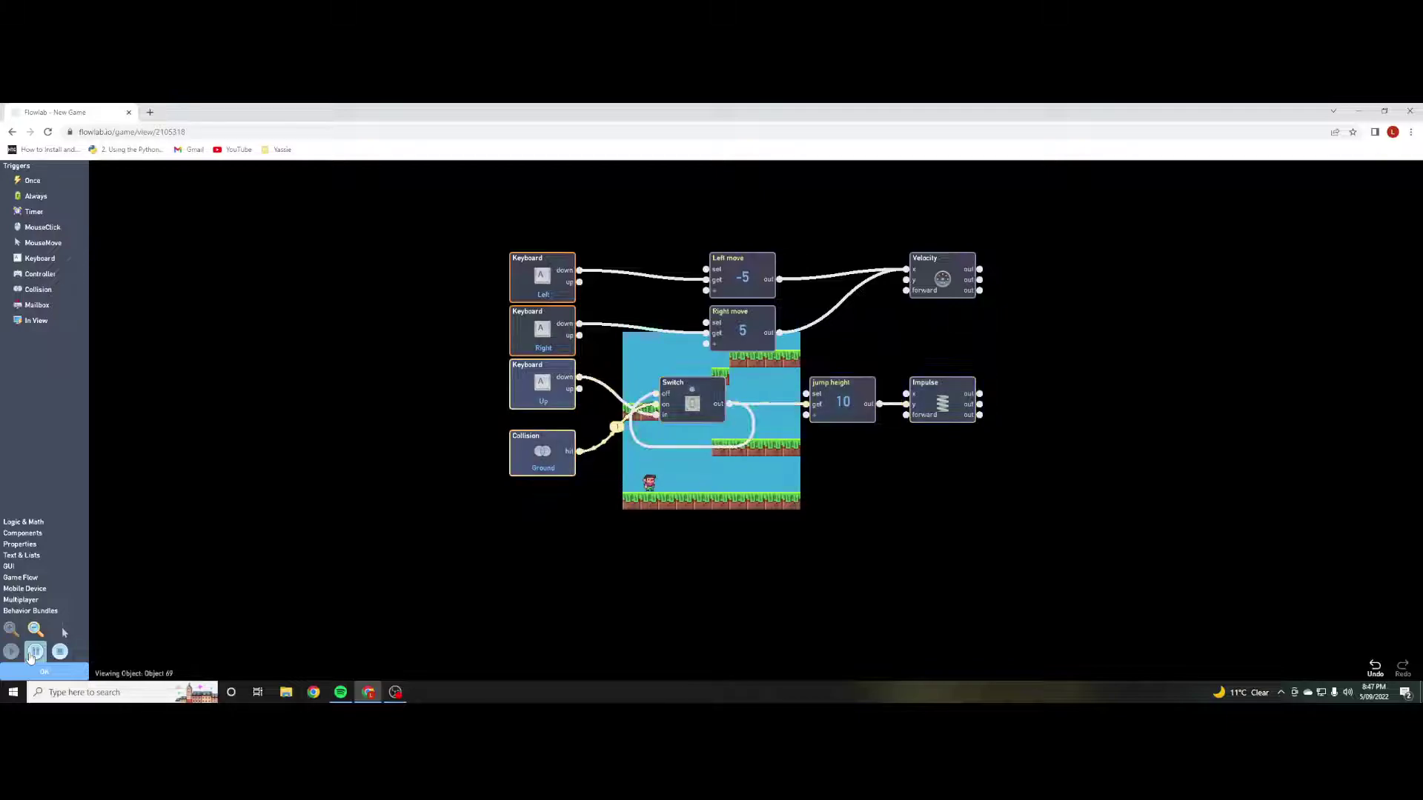
pyautogui.press('Up')
pyautogui.press('Up')
pyautogui.press('Up')
pyautogui.press('Up')
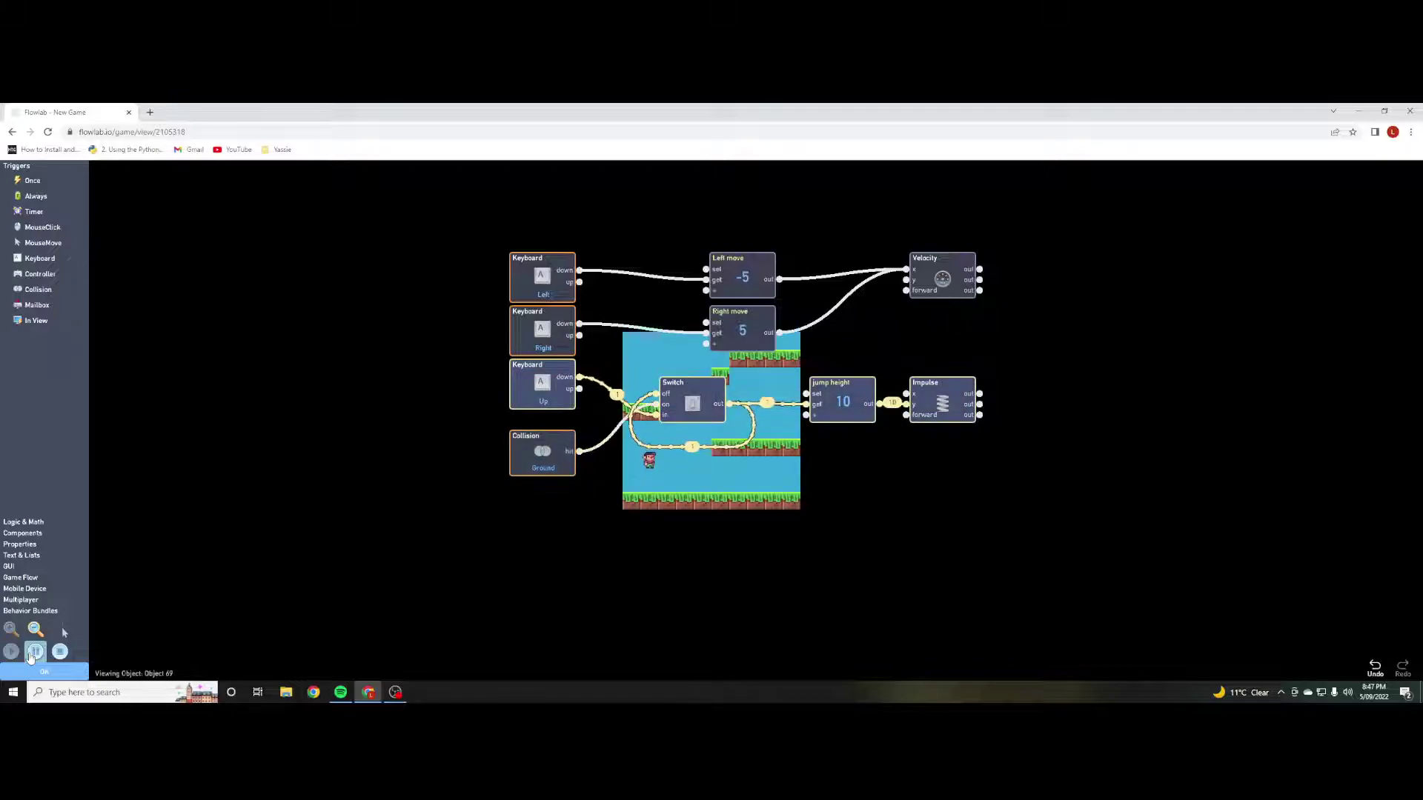
pyautogui.press('Up')
pyautogui.press('Up')
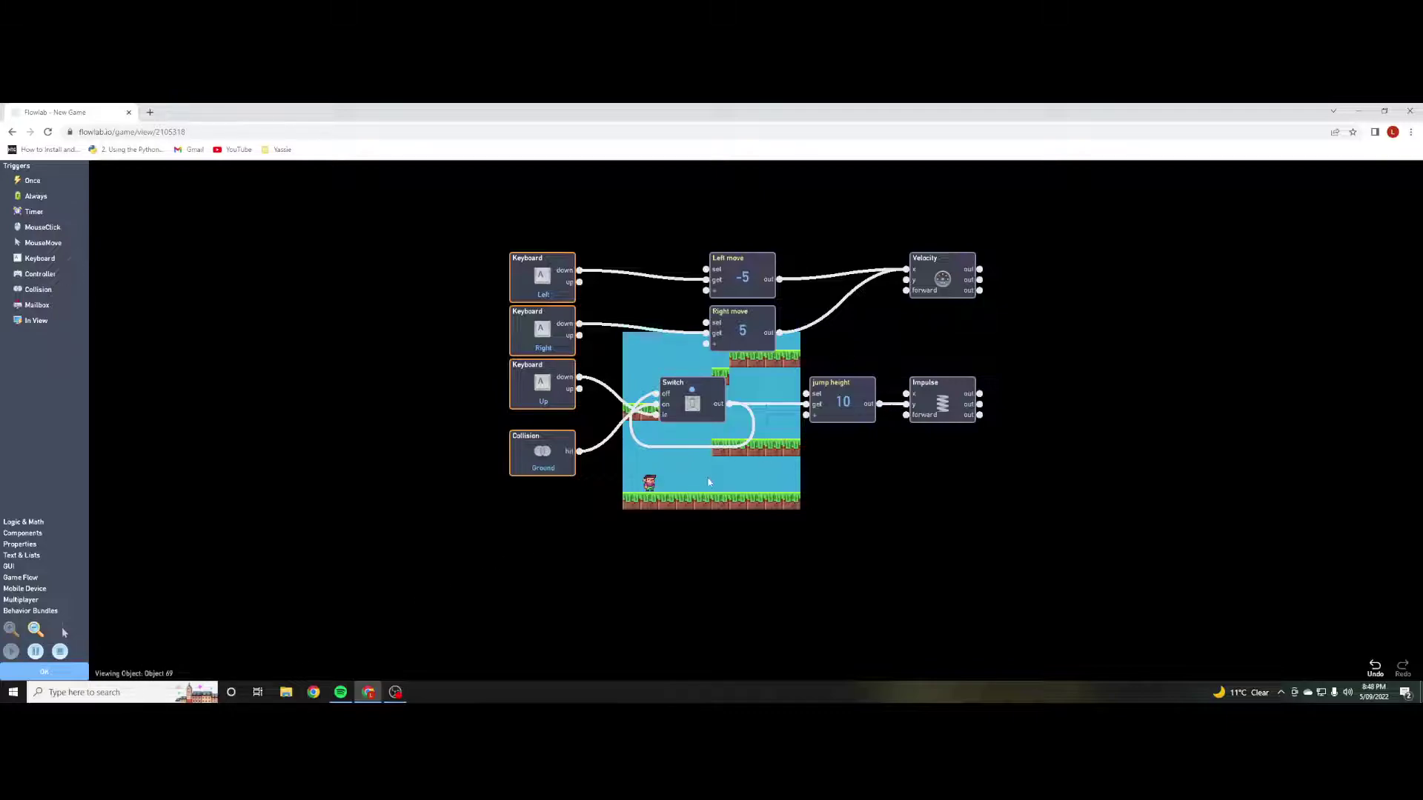
pyautogui.press('Right')
pyautogui.press('Up')
pyautogui.press('Left')
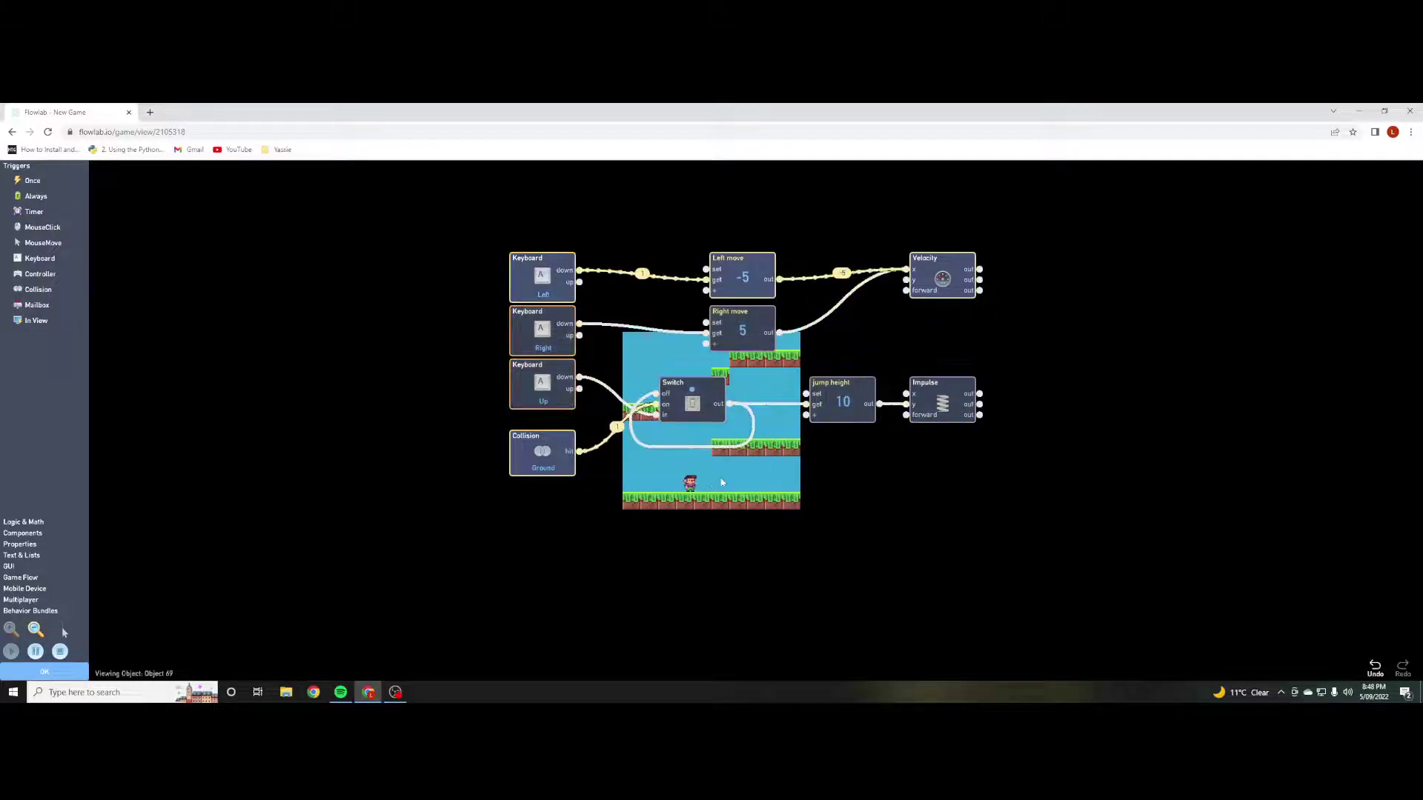
# Set the jump height value to 15 while the level is running.
pyautogui.click(850, 418)
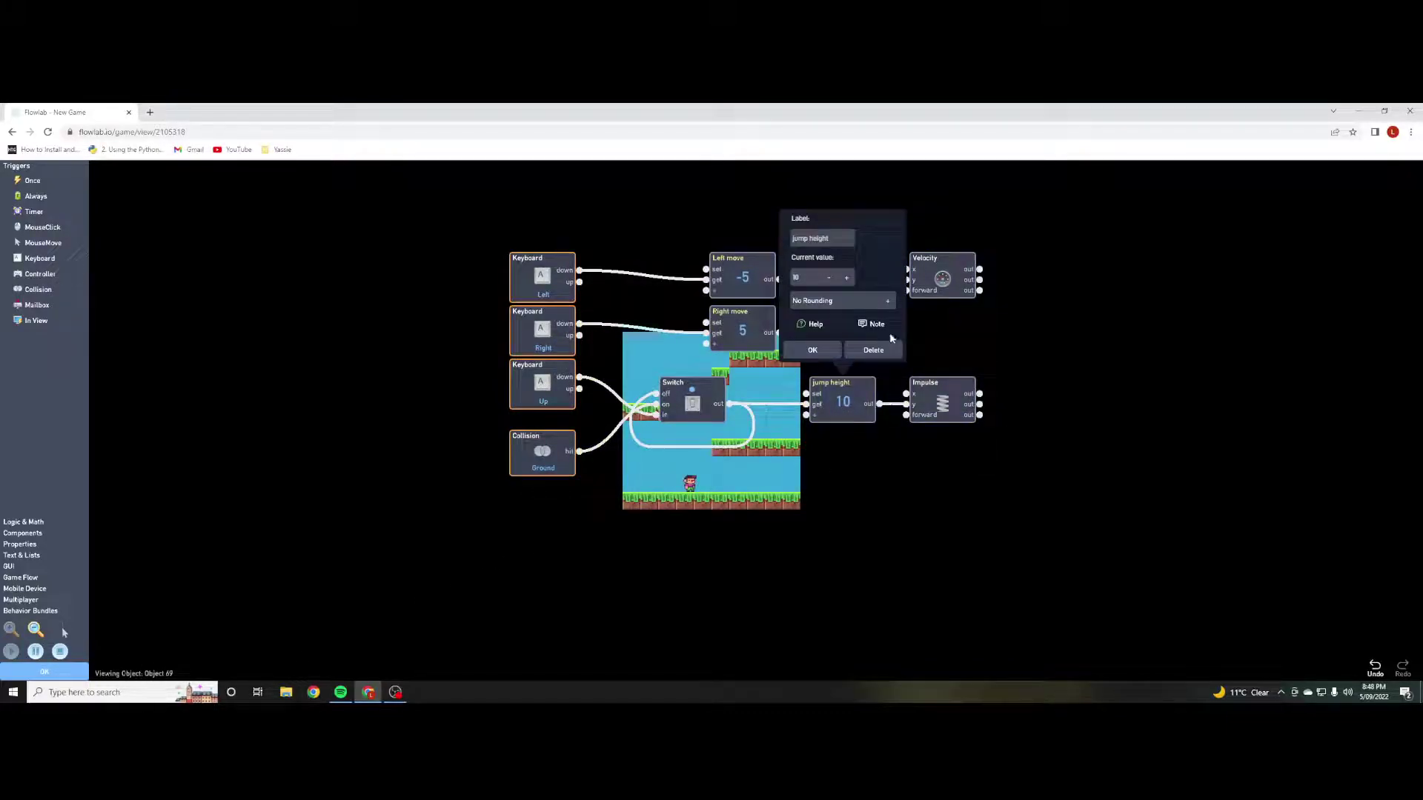
pyautogui.click(847, 280)
pyautogui.click(808, 353)
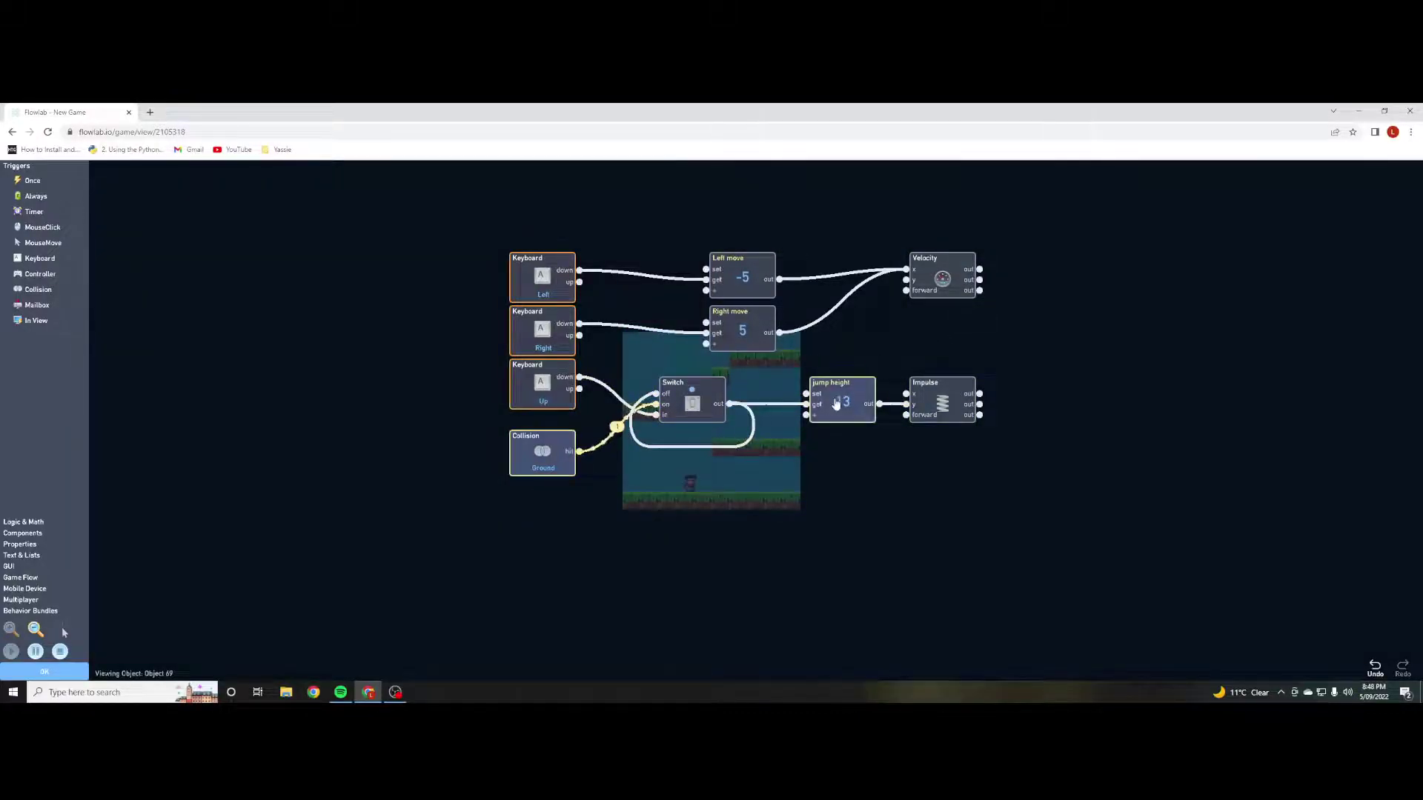
pyautogui.click(830, 400)
pyautogui.doubleClick(851, 282)
pyautogui.click(832, 346)
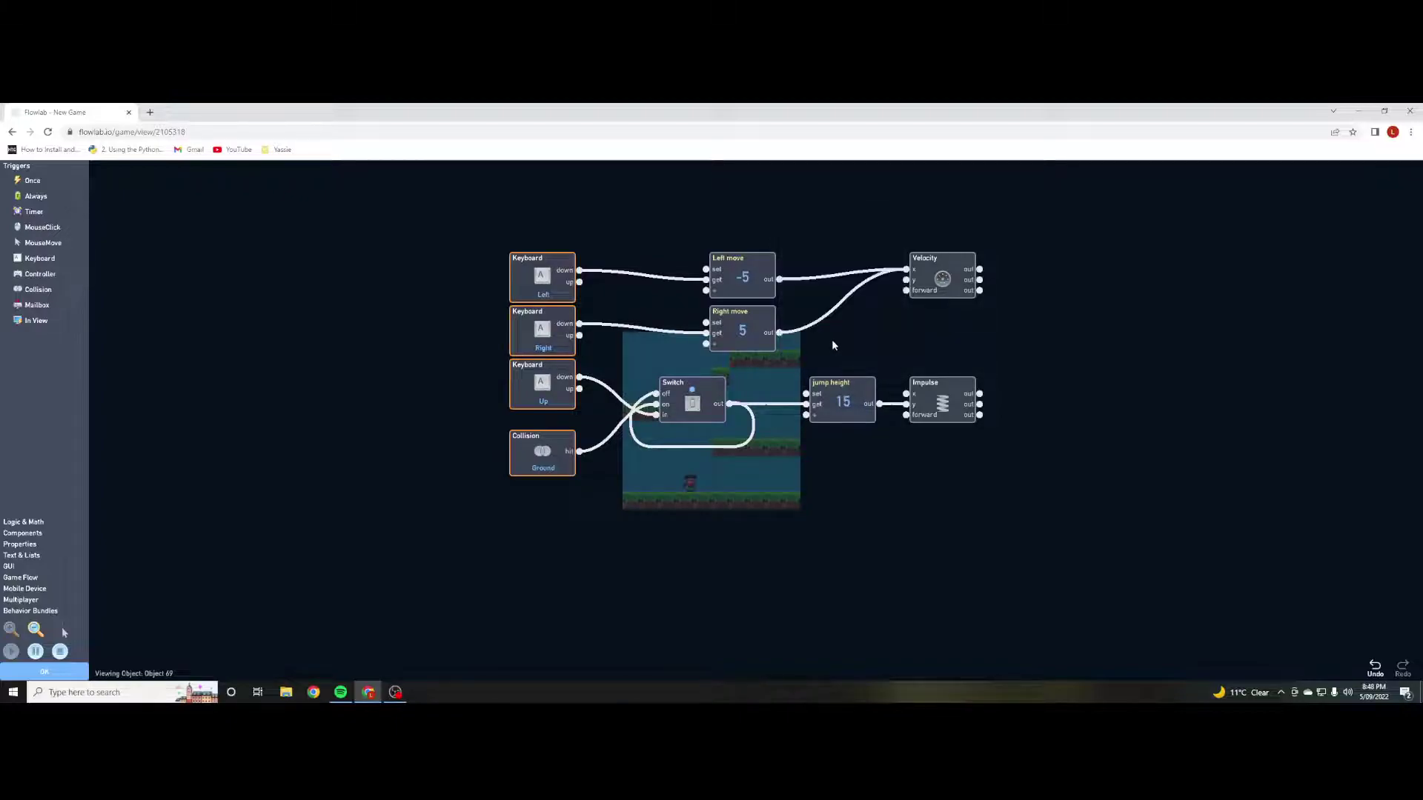
# Test moving and jumping up the platforms with the arrow keys, stop the run and close the player's behaviors and properties.
pyautogui.press('Right')
pyautogui.press('Up')
pyautogui.press('Left')
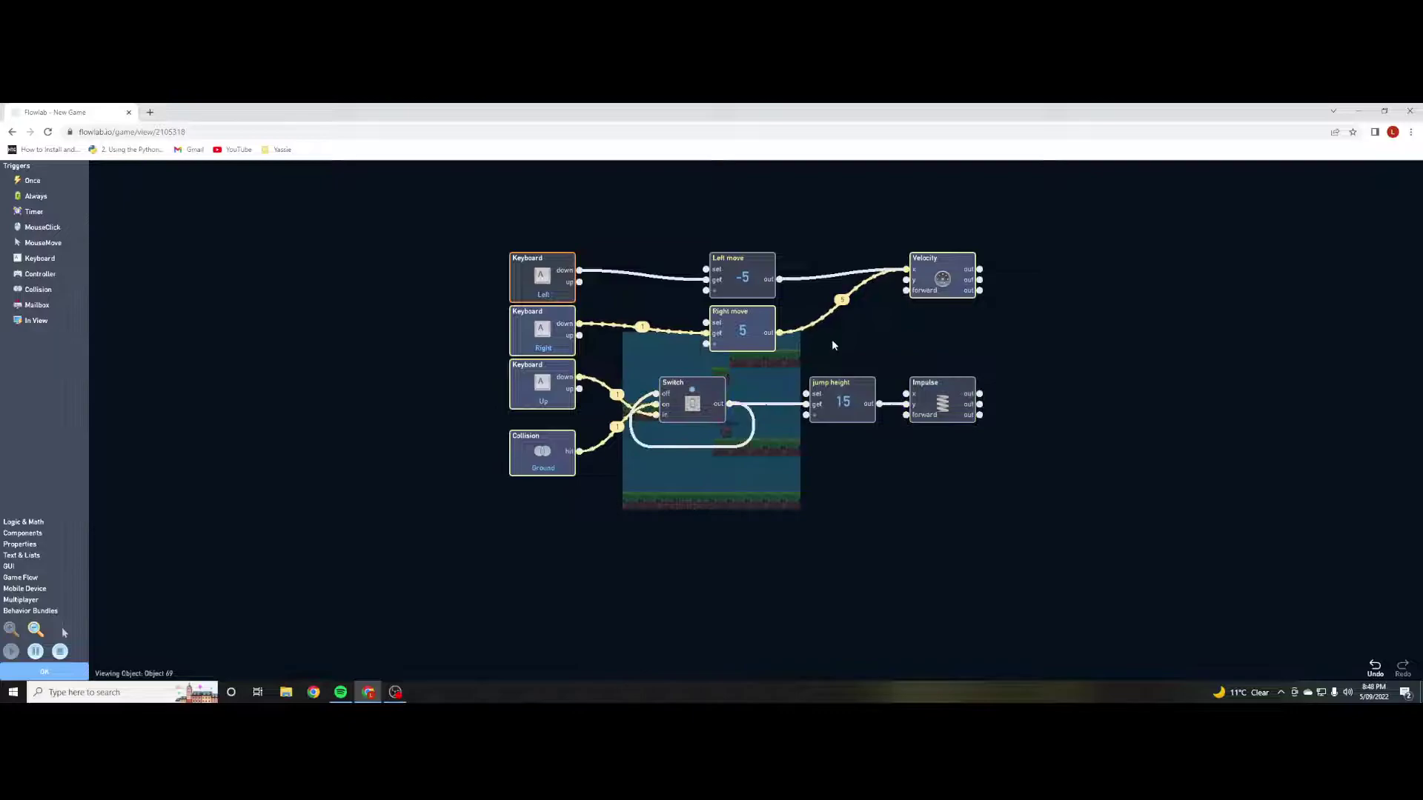
pyautogui.press('Left')
pyautogui.press('Up')
pyautogui.press('Up')
pyautogui.press('Right')
pyautogui.press('Left')
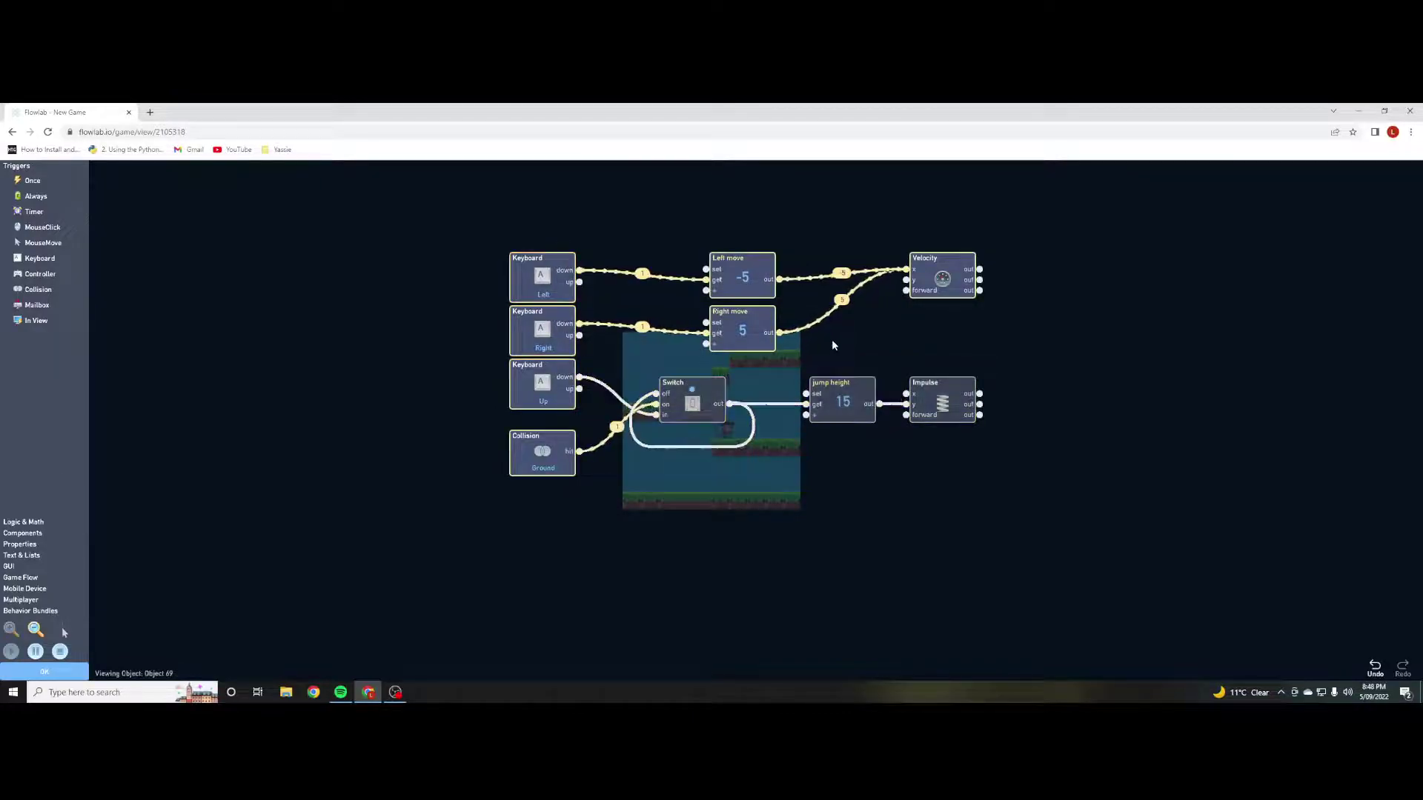
pyautogui.press('Up')
pyautogui.press('Right')
pyautogui.press('Up')
pyautogui.press('Up')
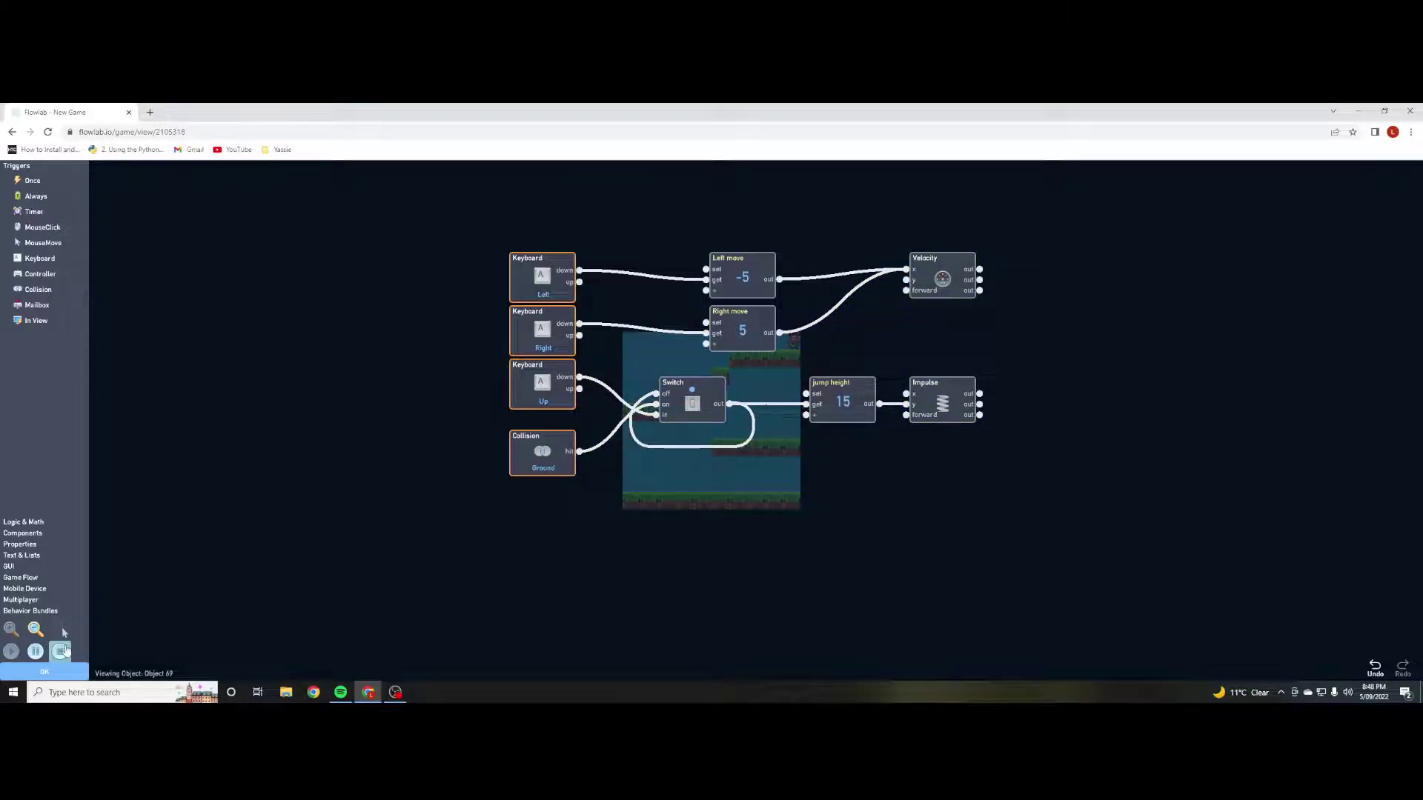
pyautogui.click(60, 651)
pyautogui.click(78, 675)
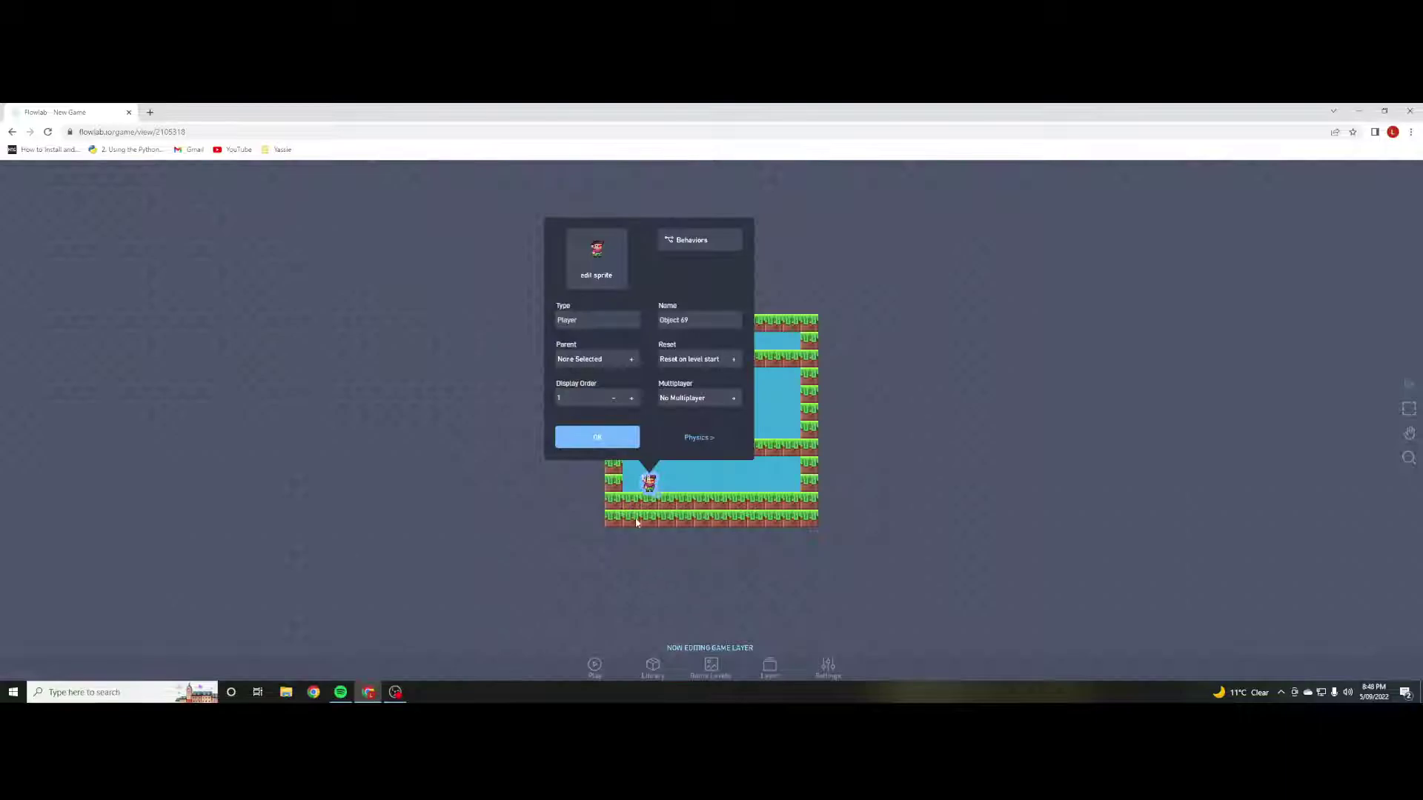
pyautogui.click(634, 444)
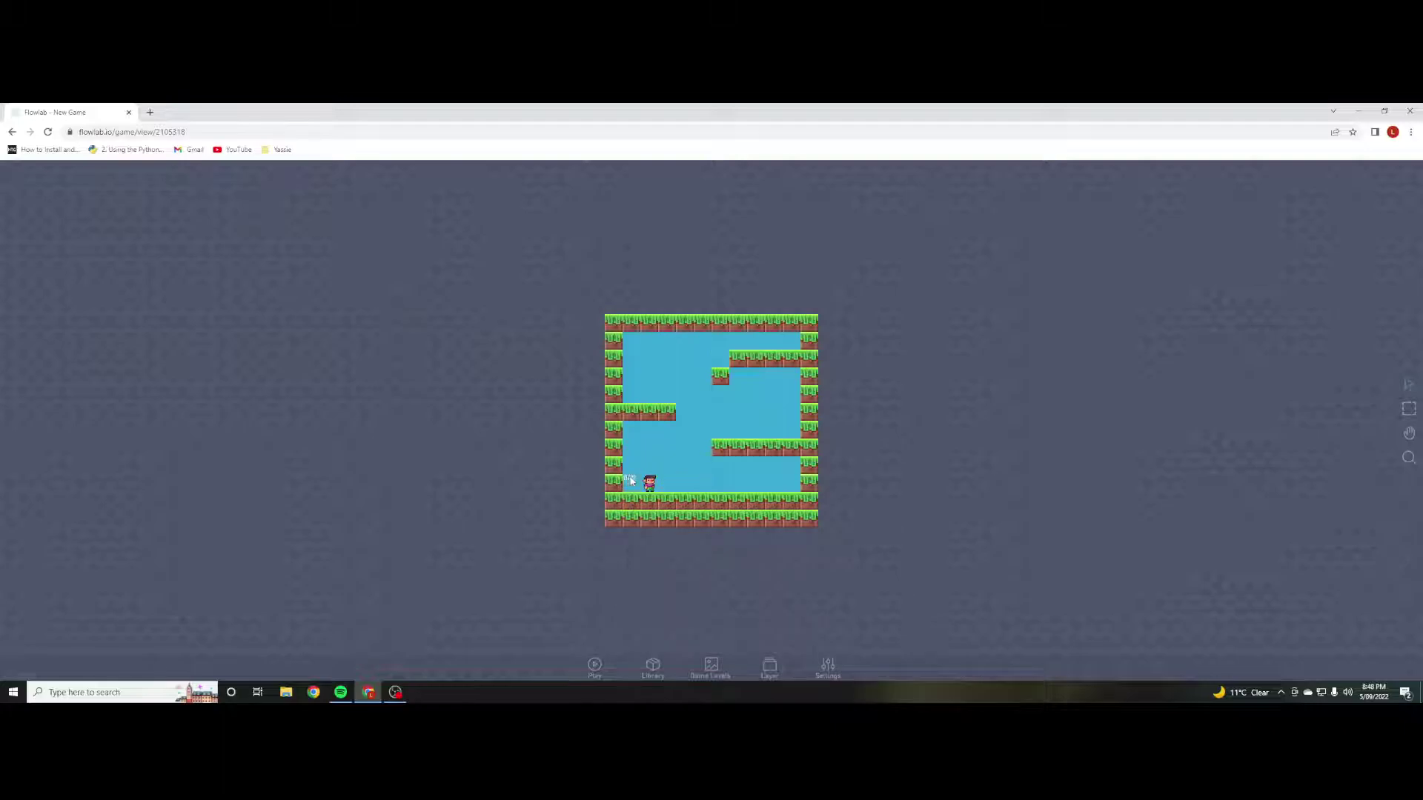
# Open the player's sprite for editing and create a new animation named Walk.
pyautogui.click(650, 484)
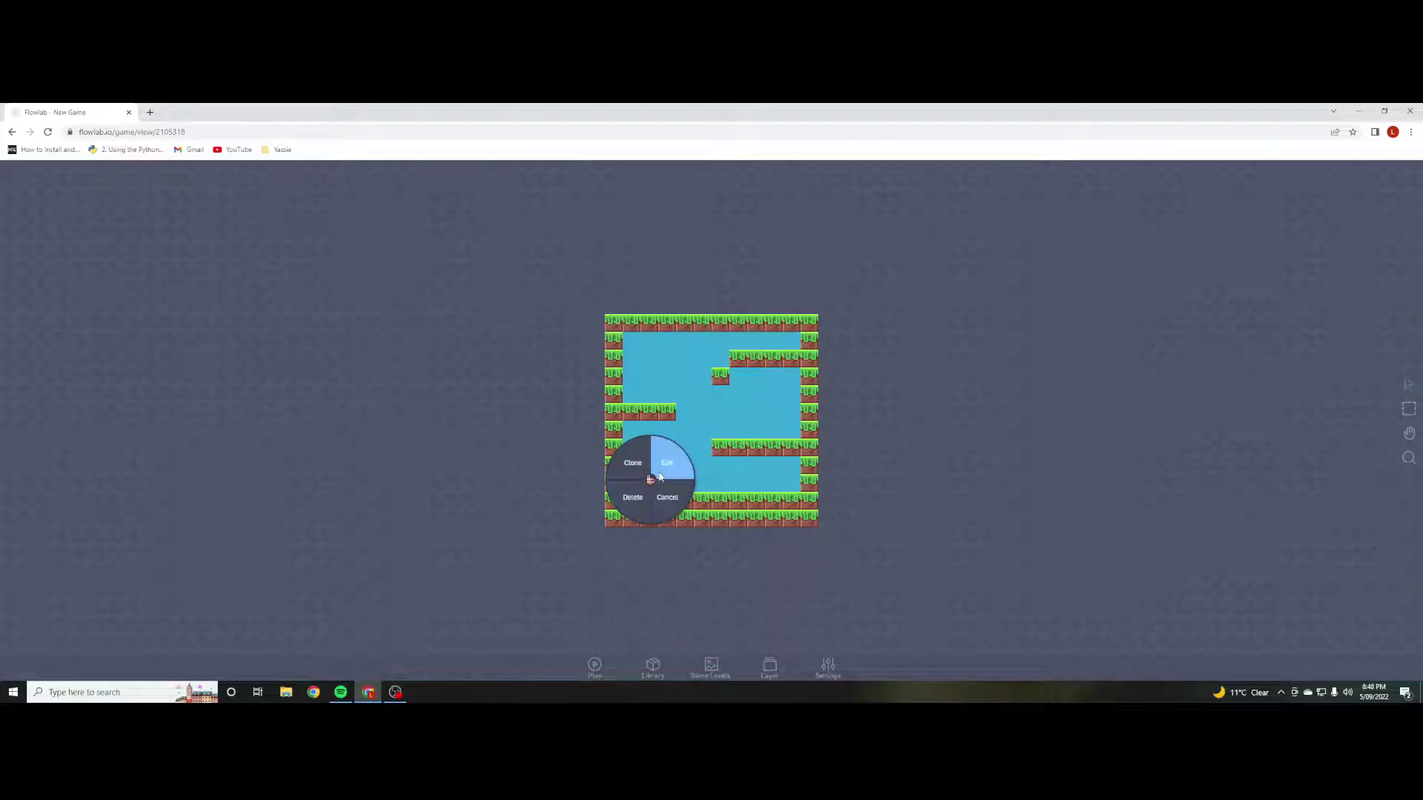
pyautogui.click(662, 475)
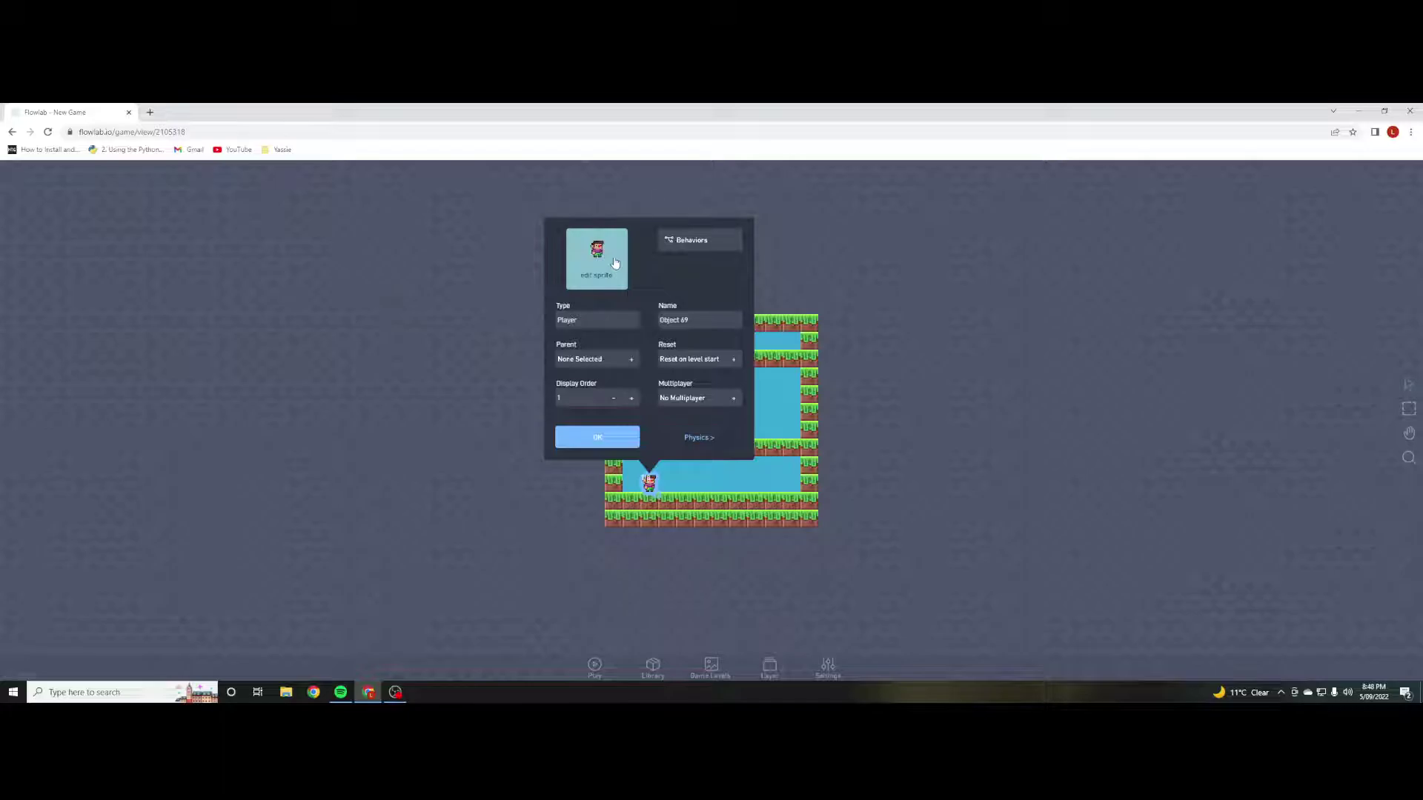
pyautogui.click(614, 263)
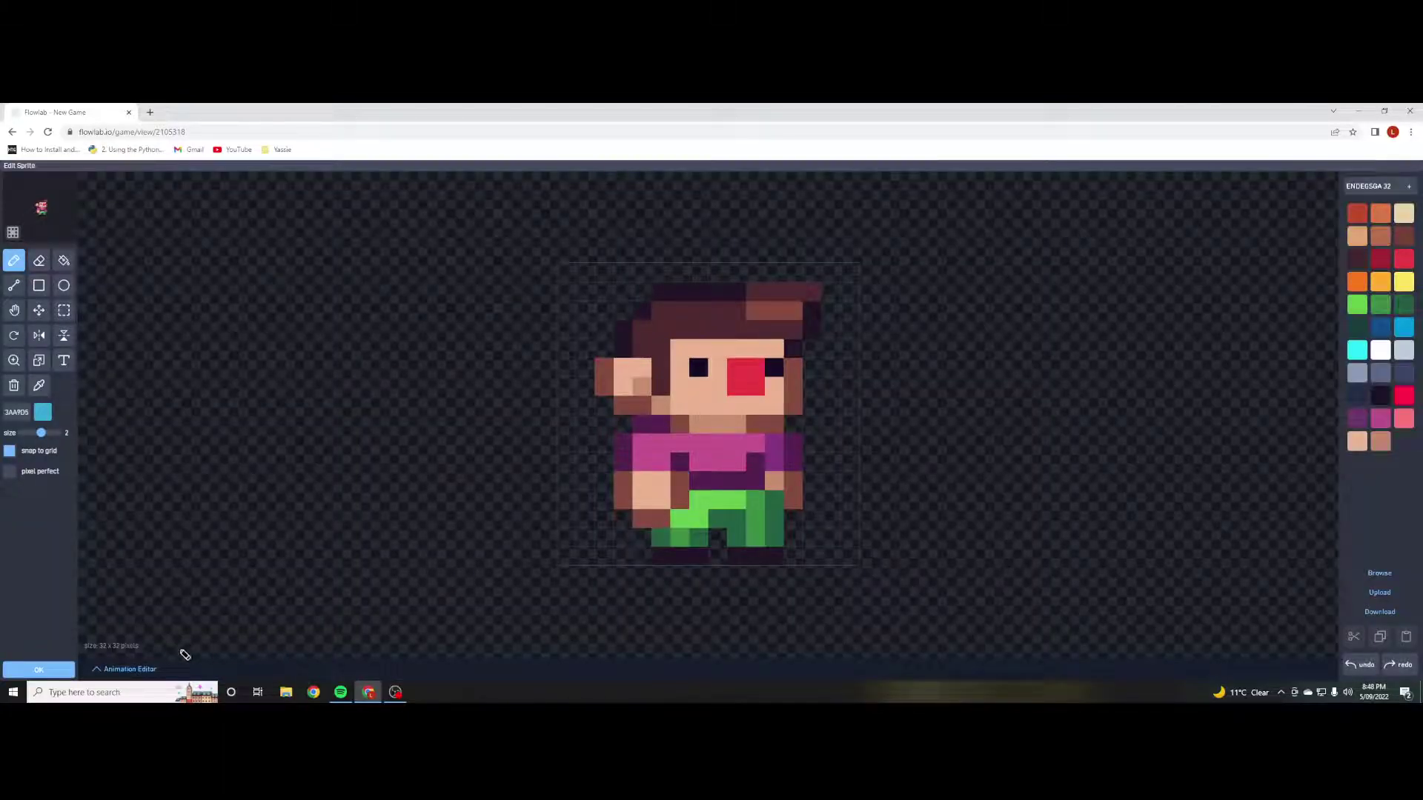
pyautogui.click(129, 670)
pyautogui.click(207, 612)
pyautogui.click(221, 593)
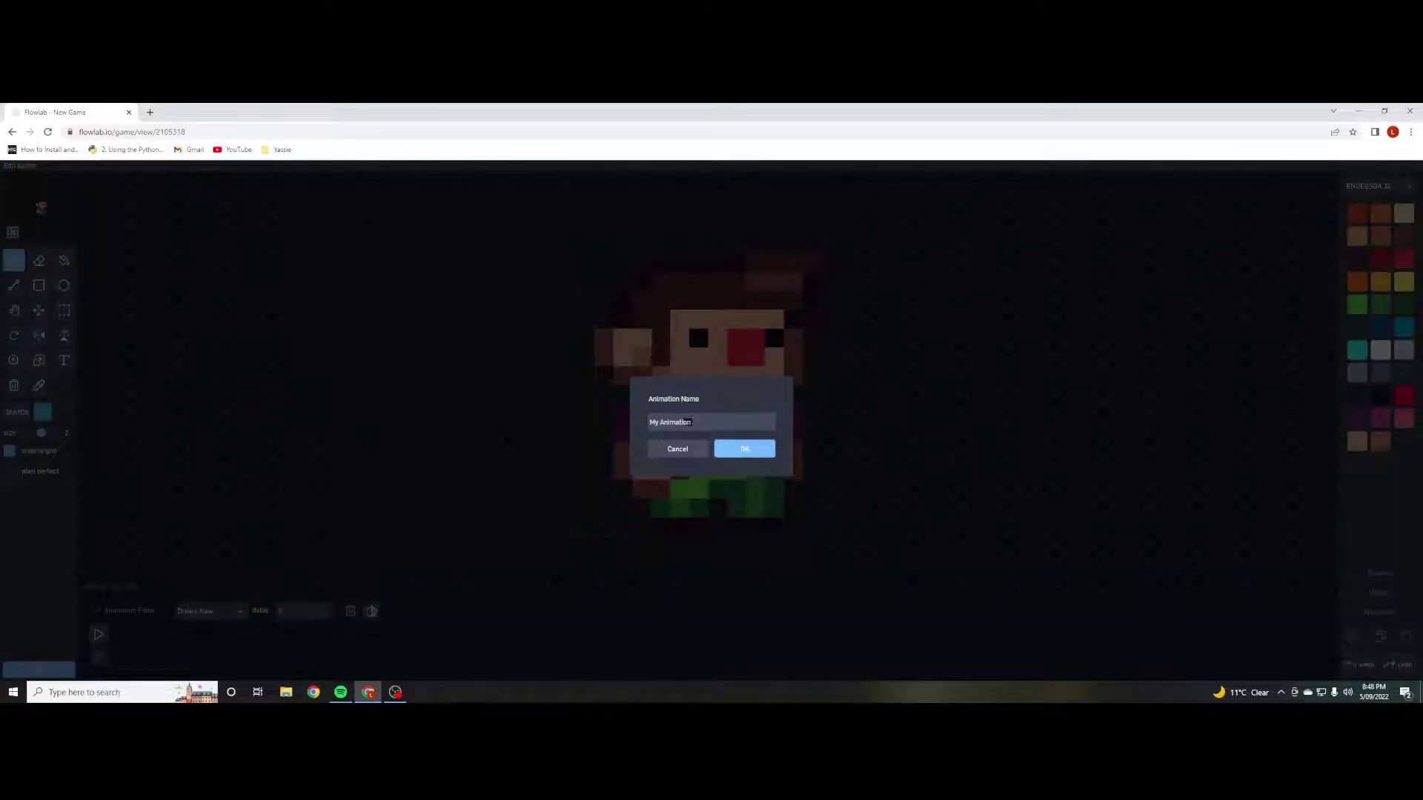
pyautogui.write('Walk')
pyautogui.click(728, 447)
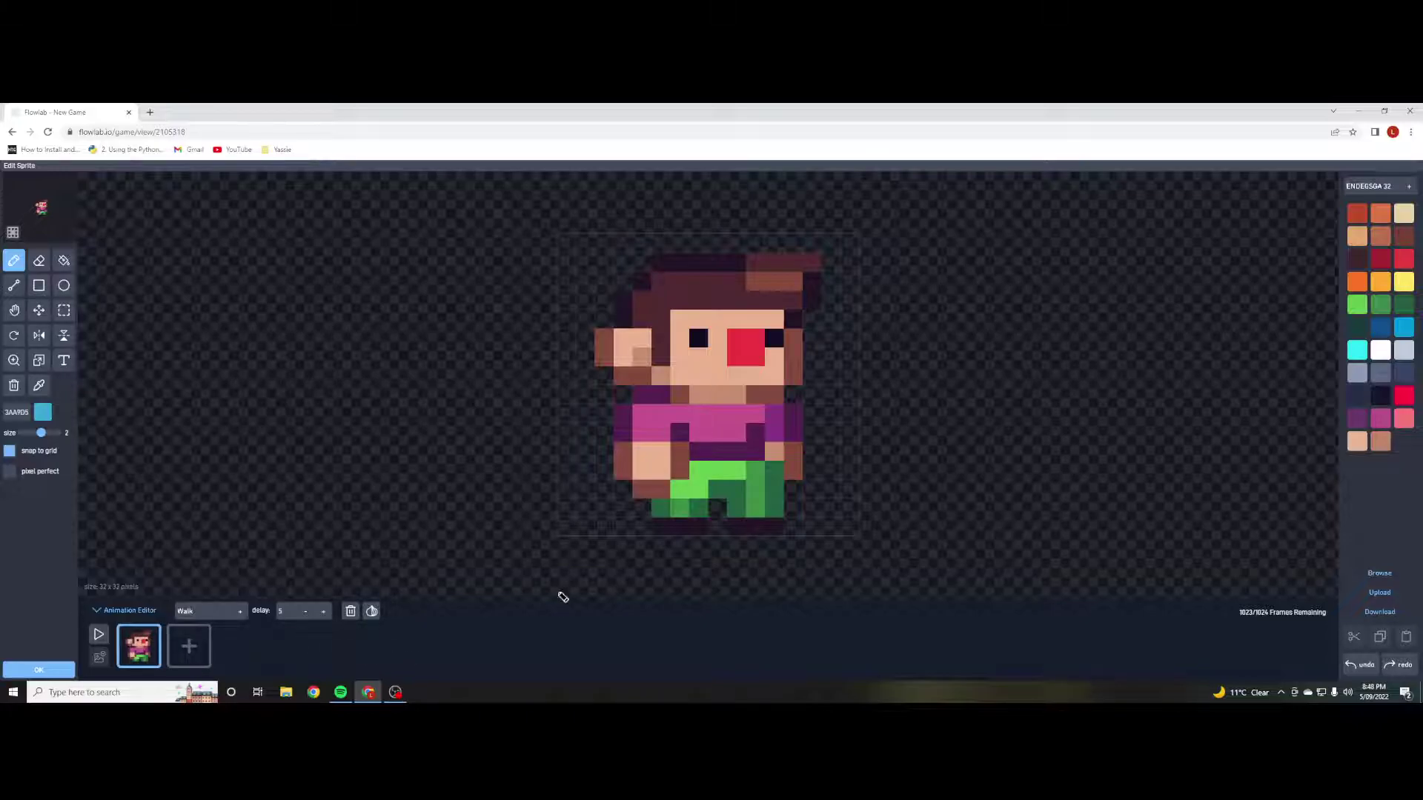
# Add a second frame to the Walk animation using the brown-haired character's striding sprite from the pixel-chars category.
pyautogui.click(188, 647)
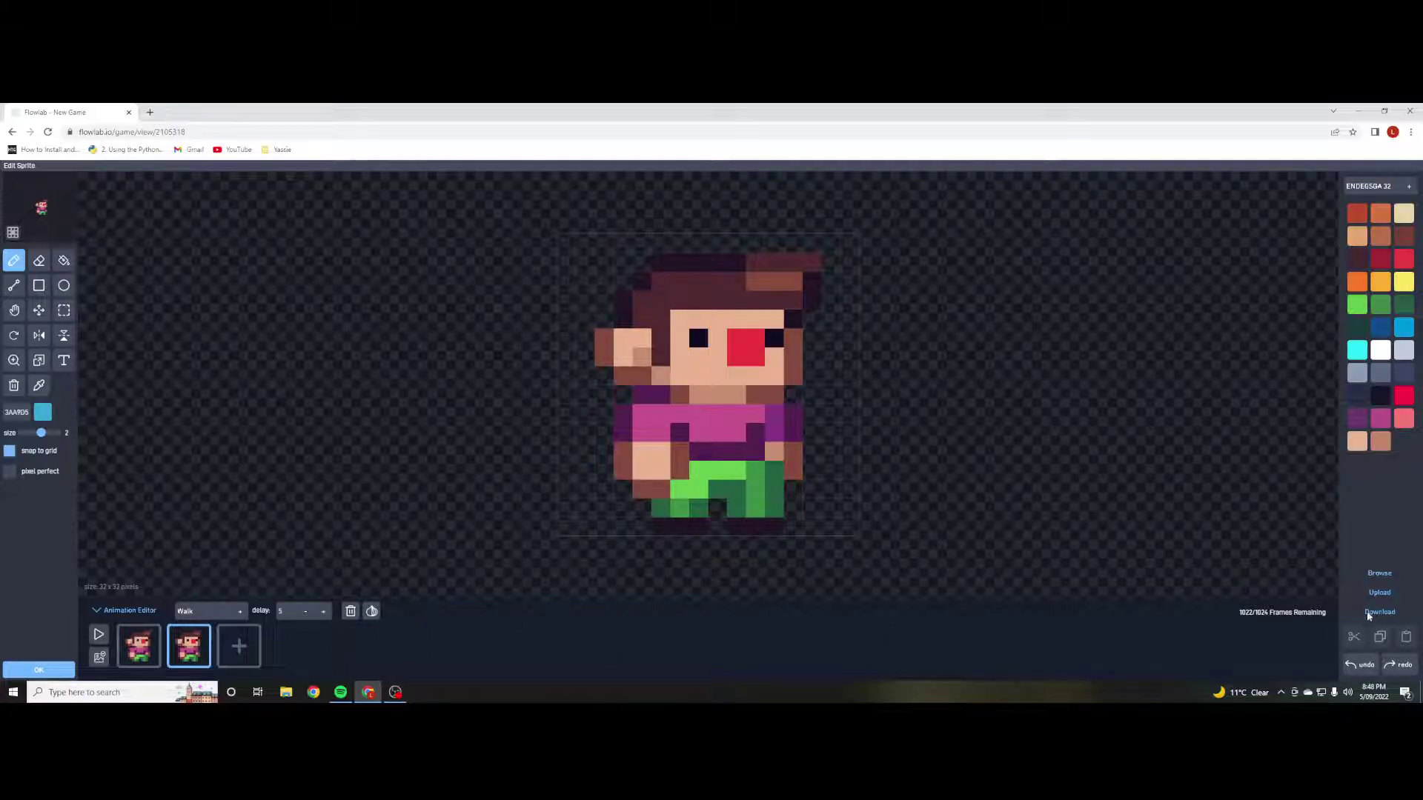
pyautogui.click(1388, 575)
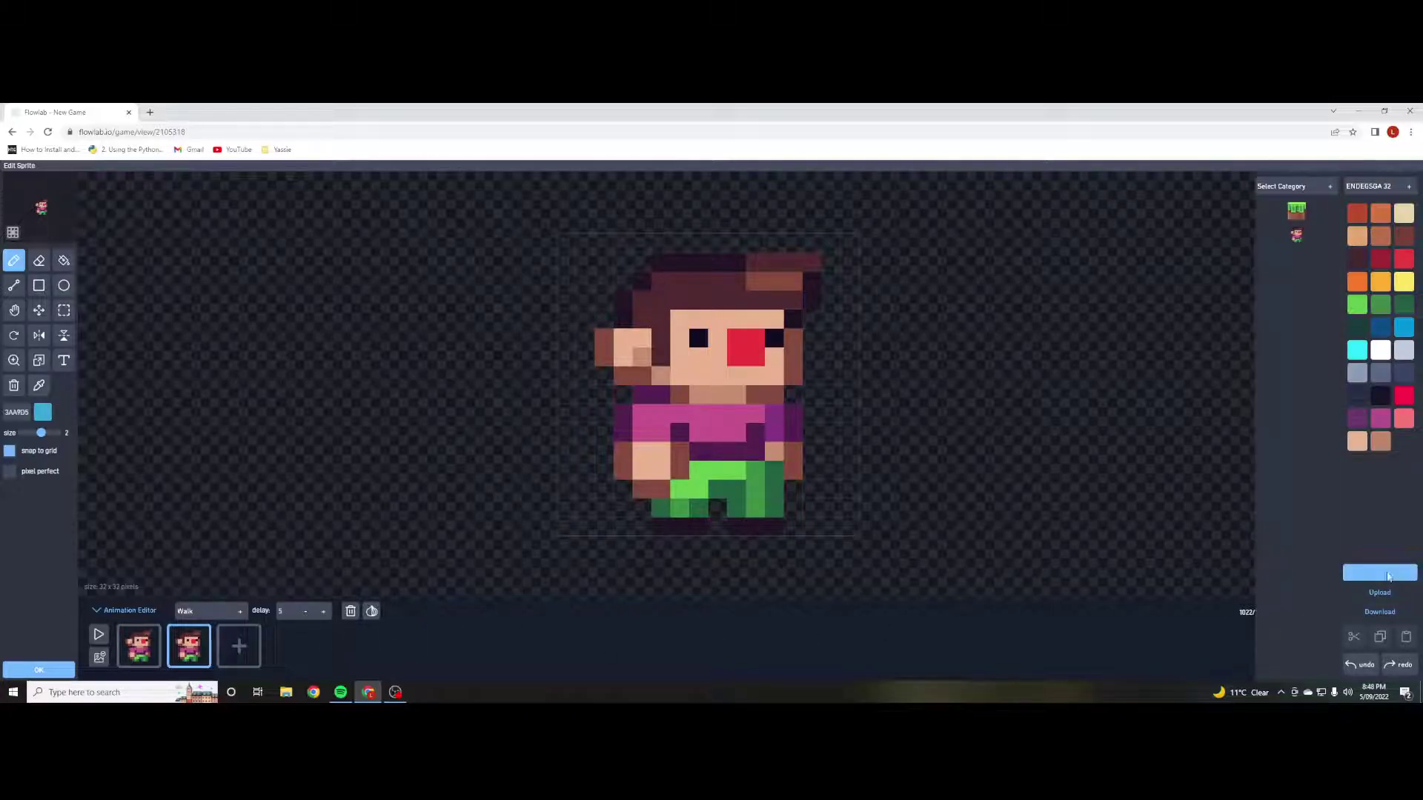
pyautogui.click(1294, 186)
pyautogui.click(1290, 257)
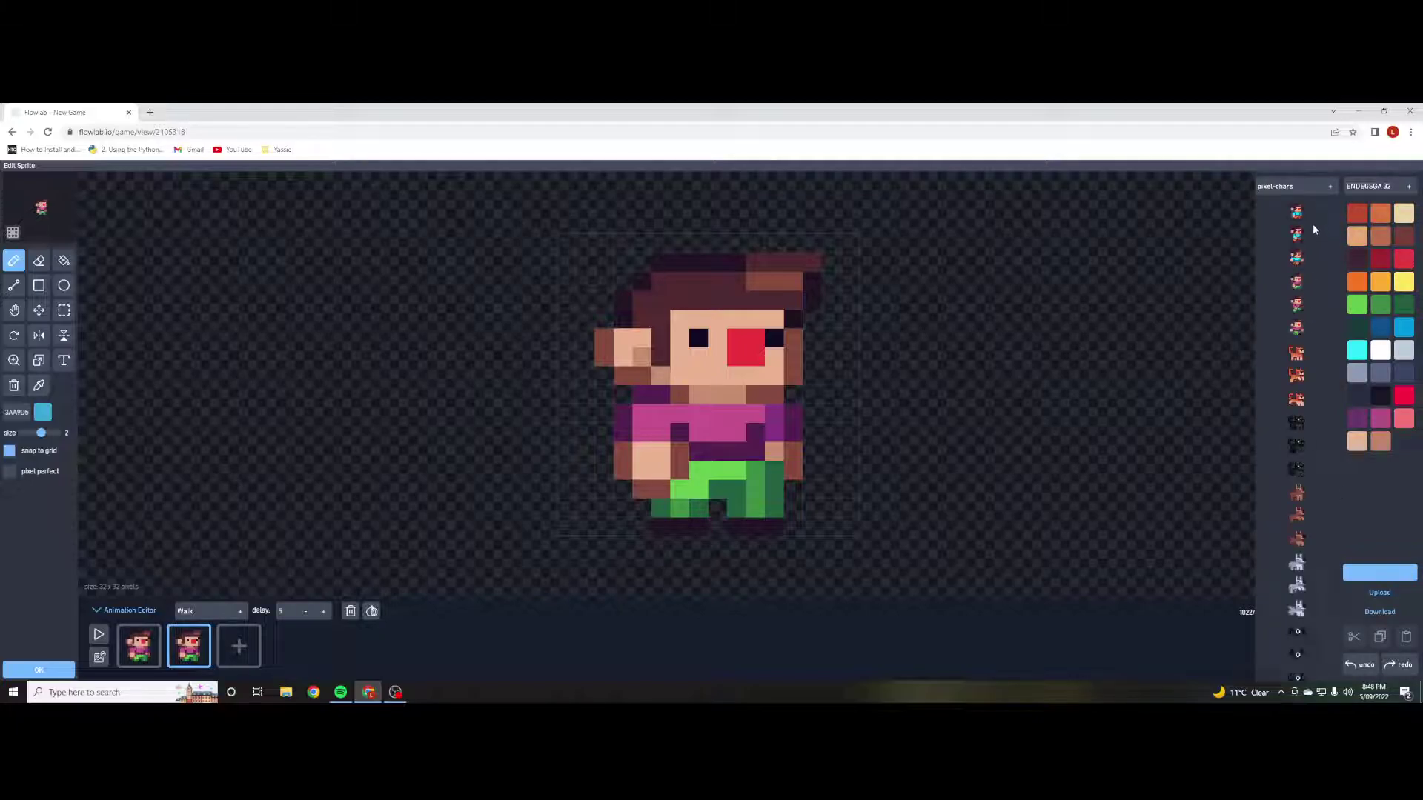
pyautogui.click(1298, 309)
pyautogui.scroll(-5, 1296, 563)
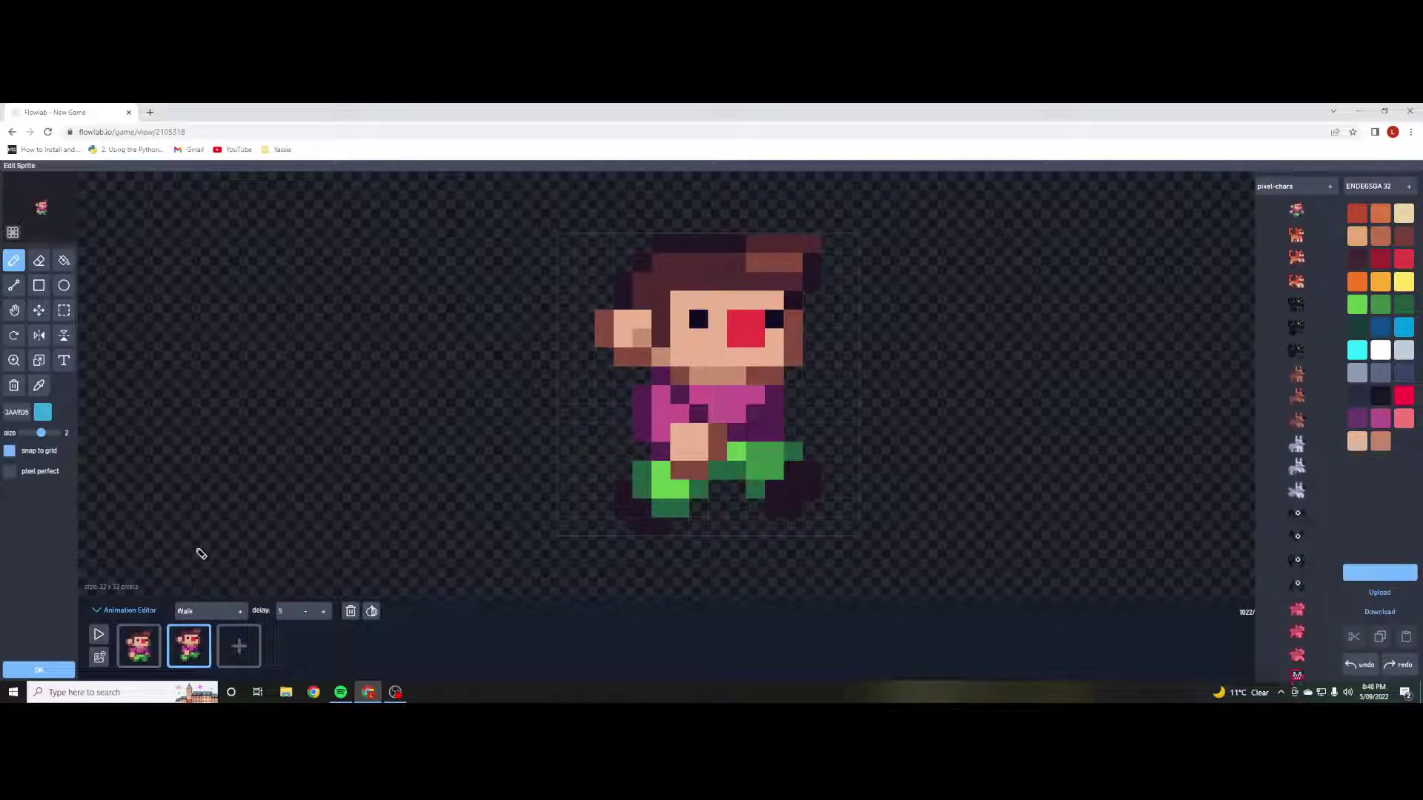
# Add a third Walk frame using the same character's third pixel-chars sprite, preview the animation and save the sprite.
pyautogui.click(238, 646)
pyautogui.scroll(3, 1323, 275)
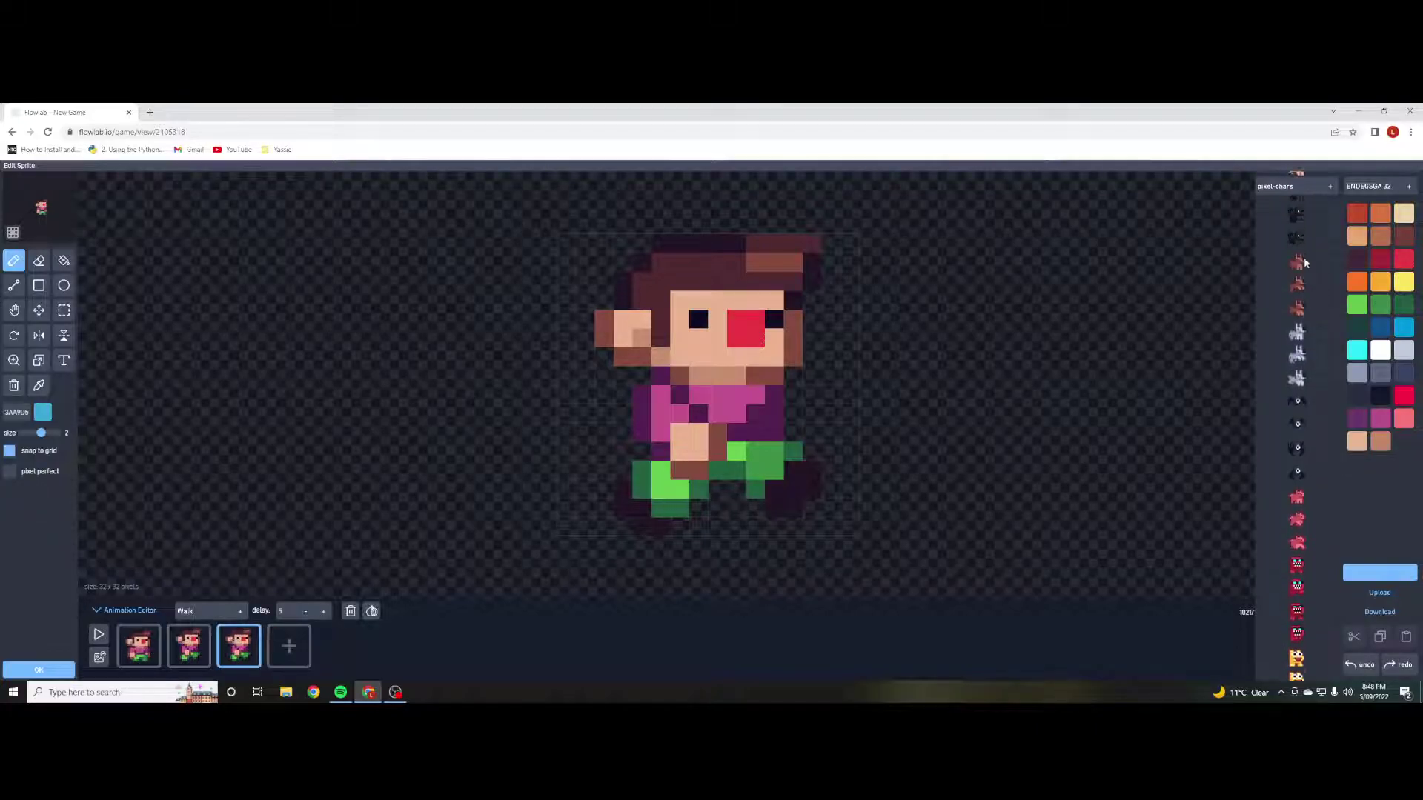
pyautogui.scroll(3, 1322, 275)
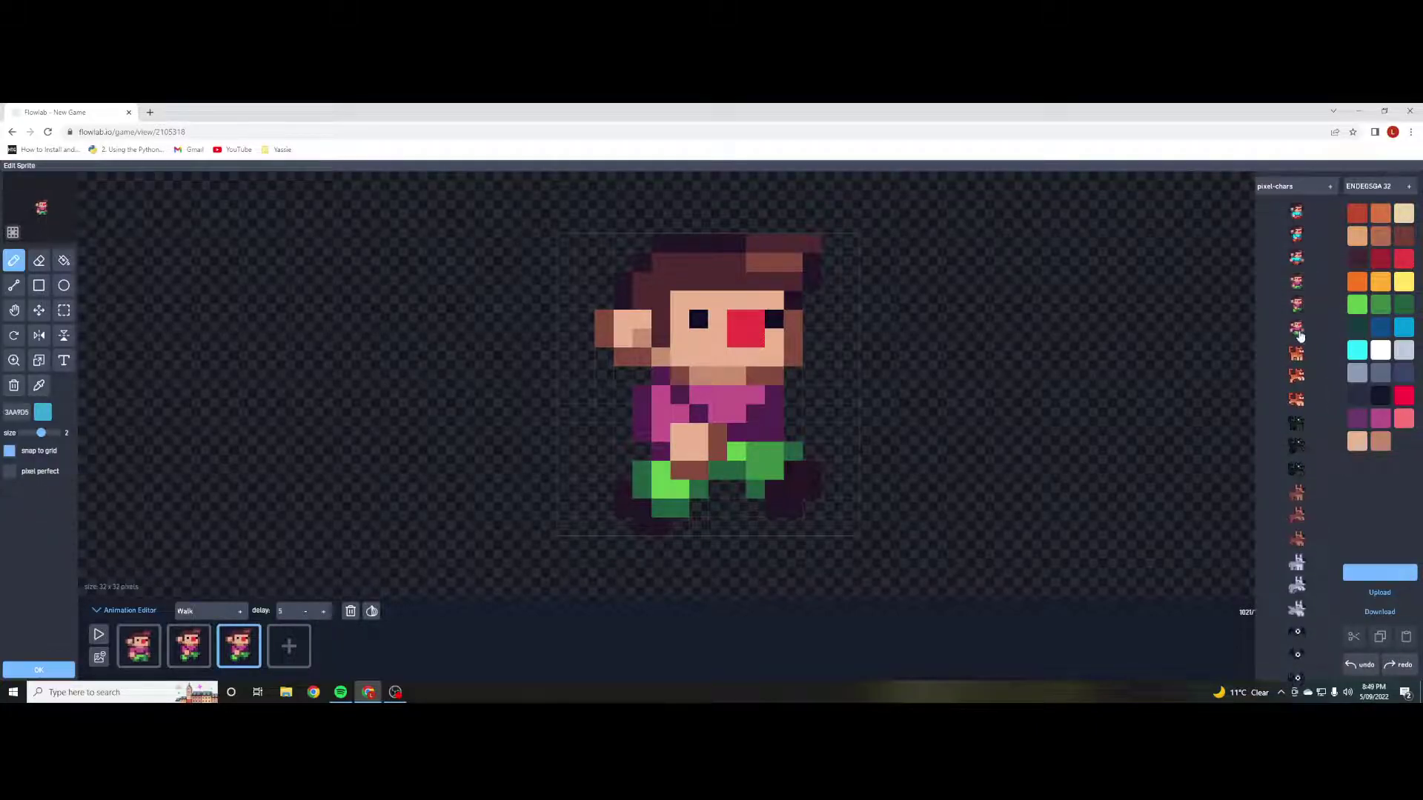
pyautogui.click(1297, 330)
pyautogui.click(103, 642)
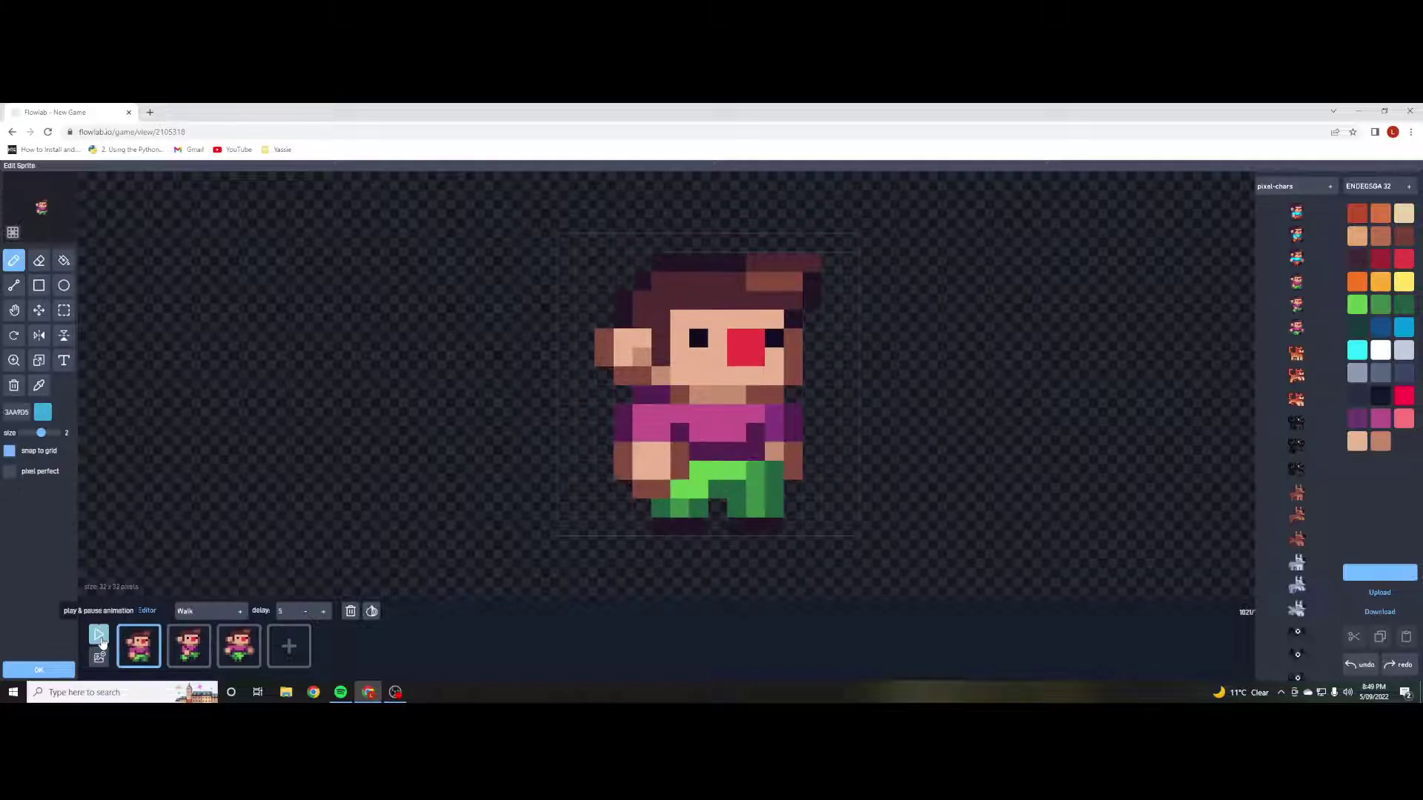
pyautogui.click(37, 670)
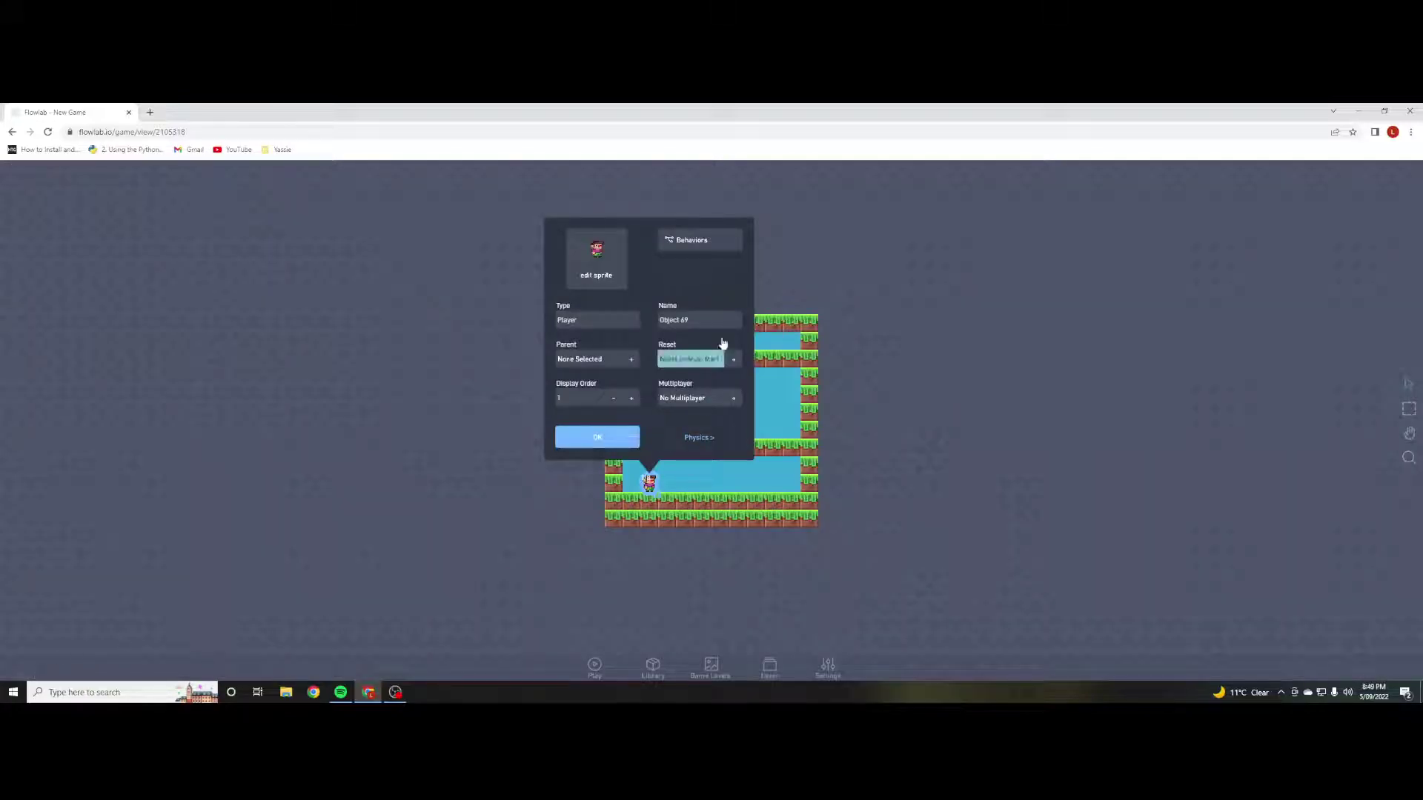
# Add an Animation block for Walk to the player's behaviors and place it above the Left move block.
pyautogui.click(701, 240)
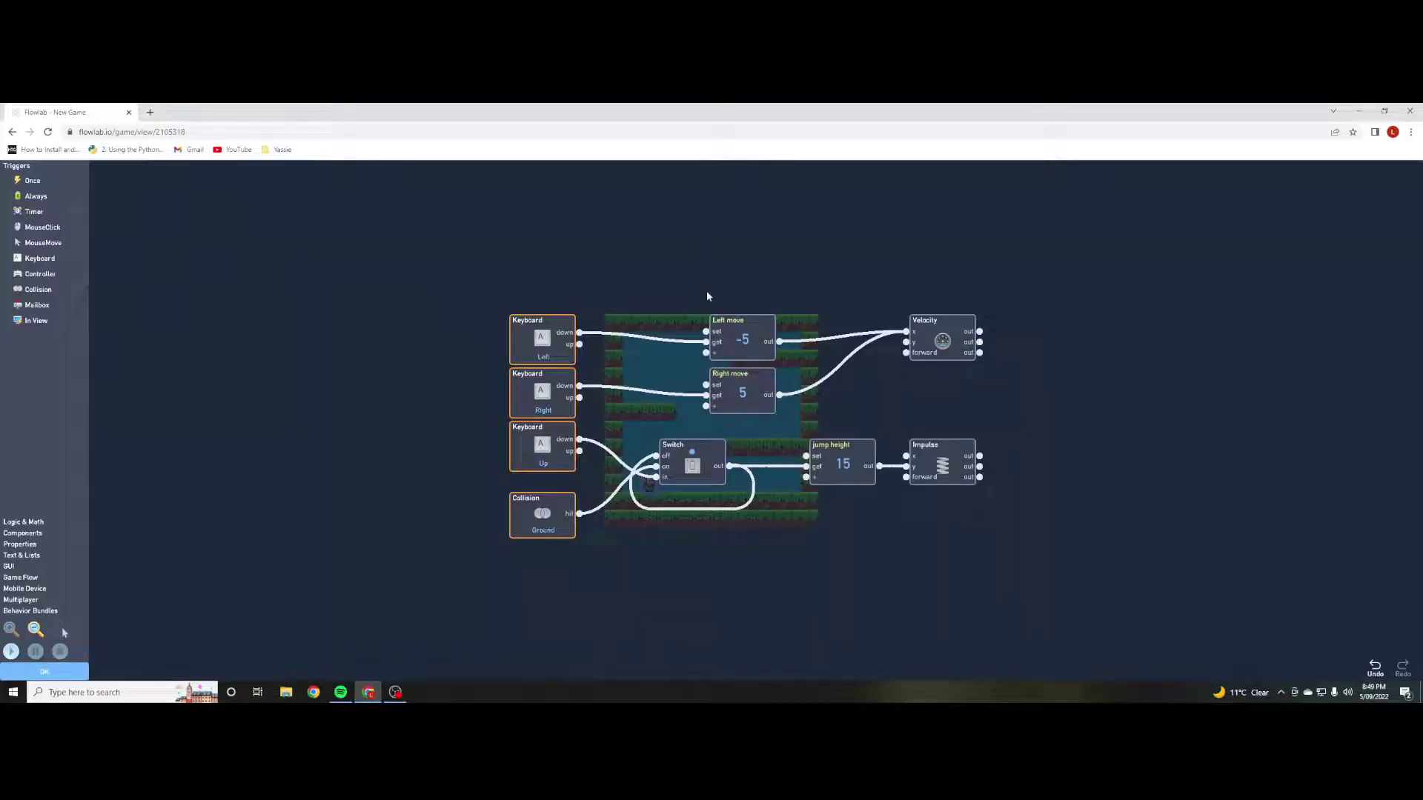
pyautogui.click(20, 544)
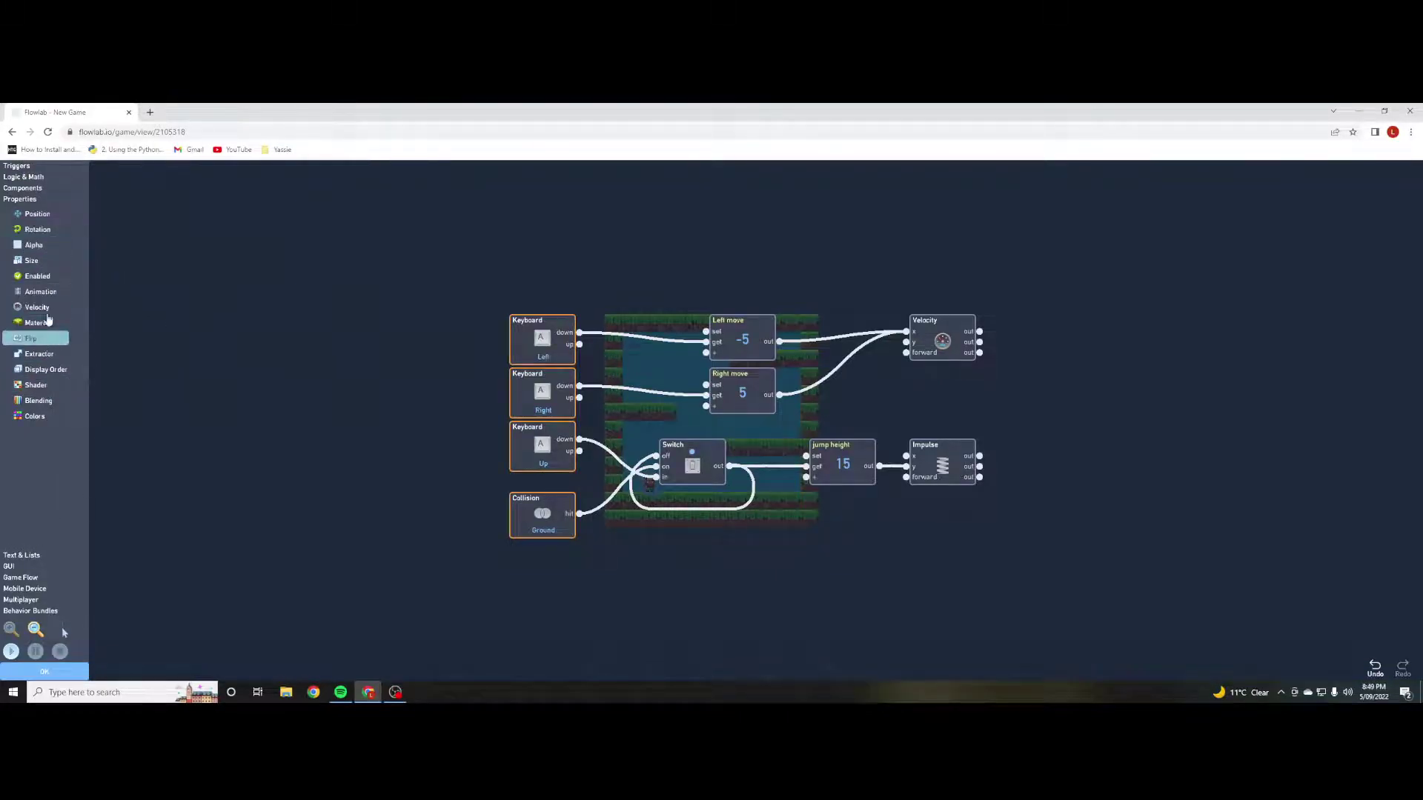
pyautogui.click(23, 187)
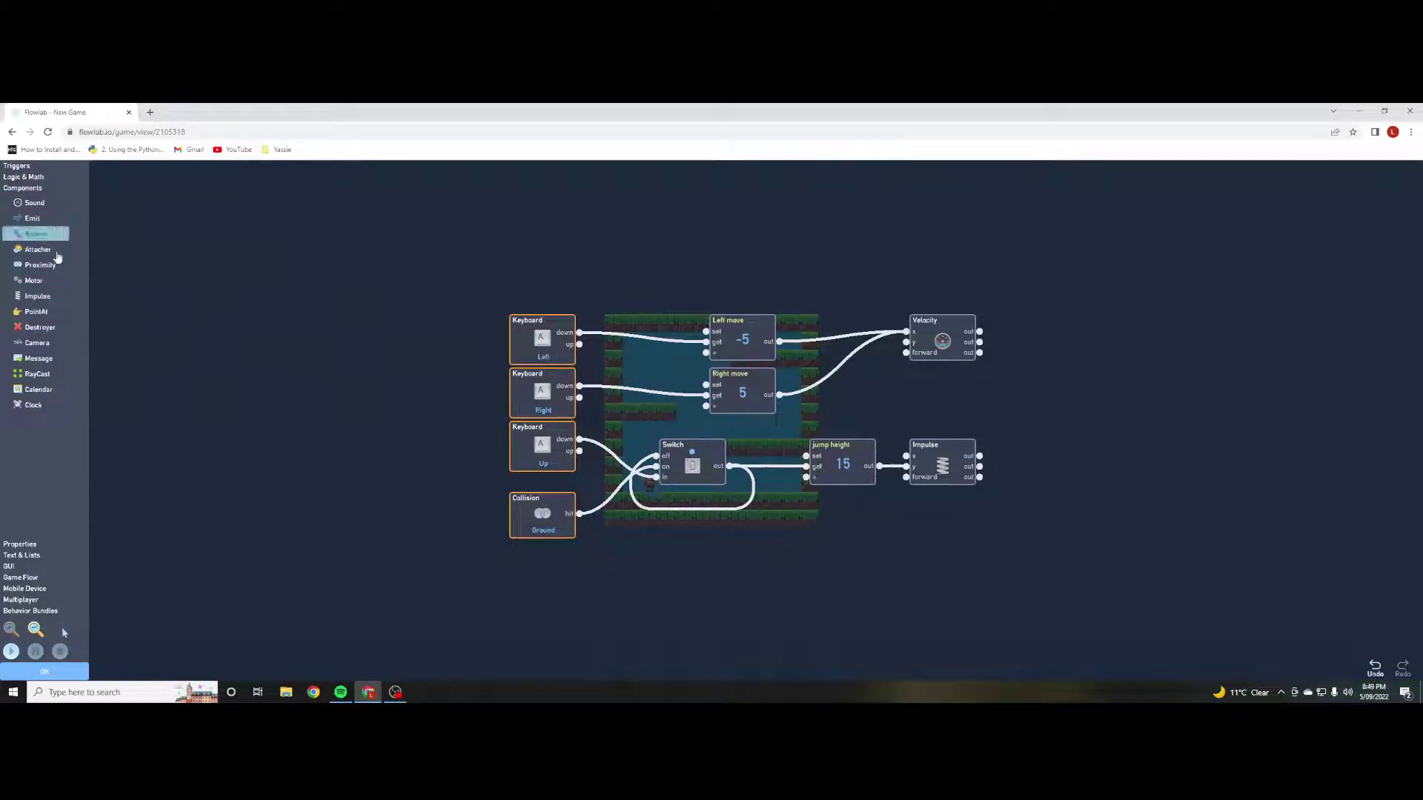
pyautogui.click(20, 544)
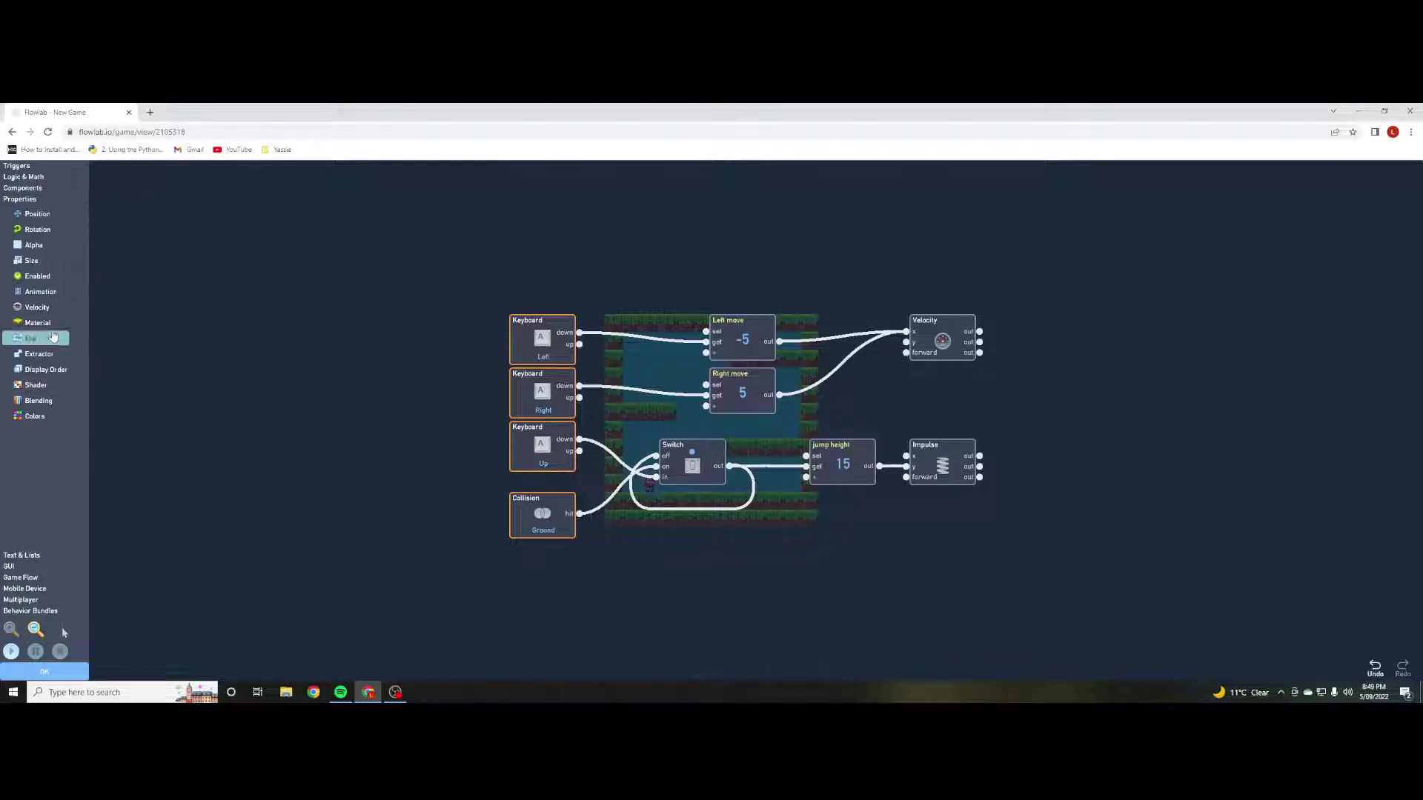
pyautogui.click(37, 291)
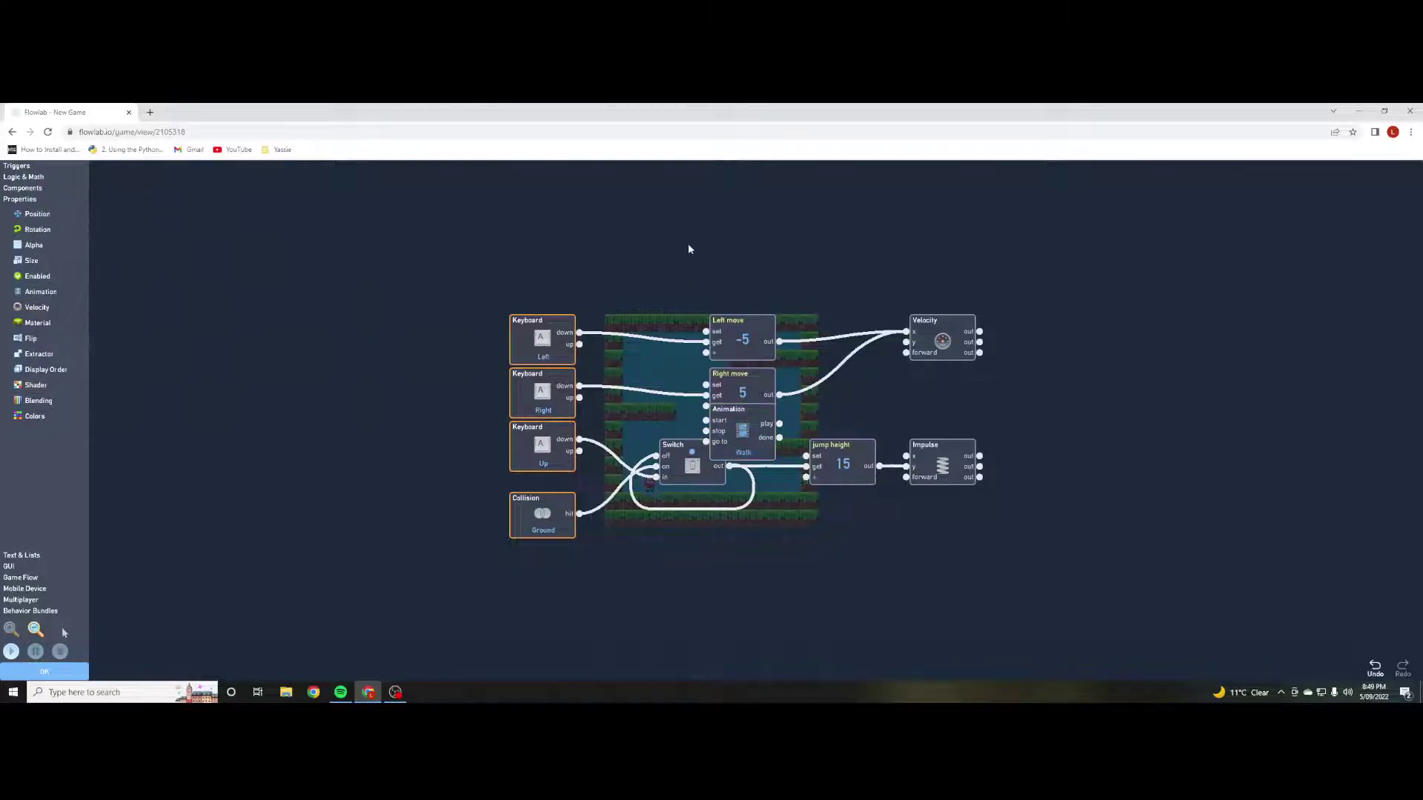
pyautogui.moveTo(741, 434); pyautogui.dragTo(731, 270)
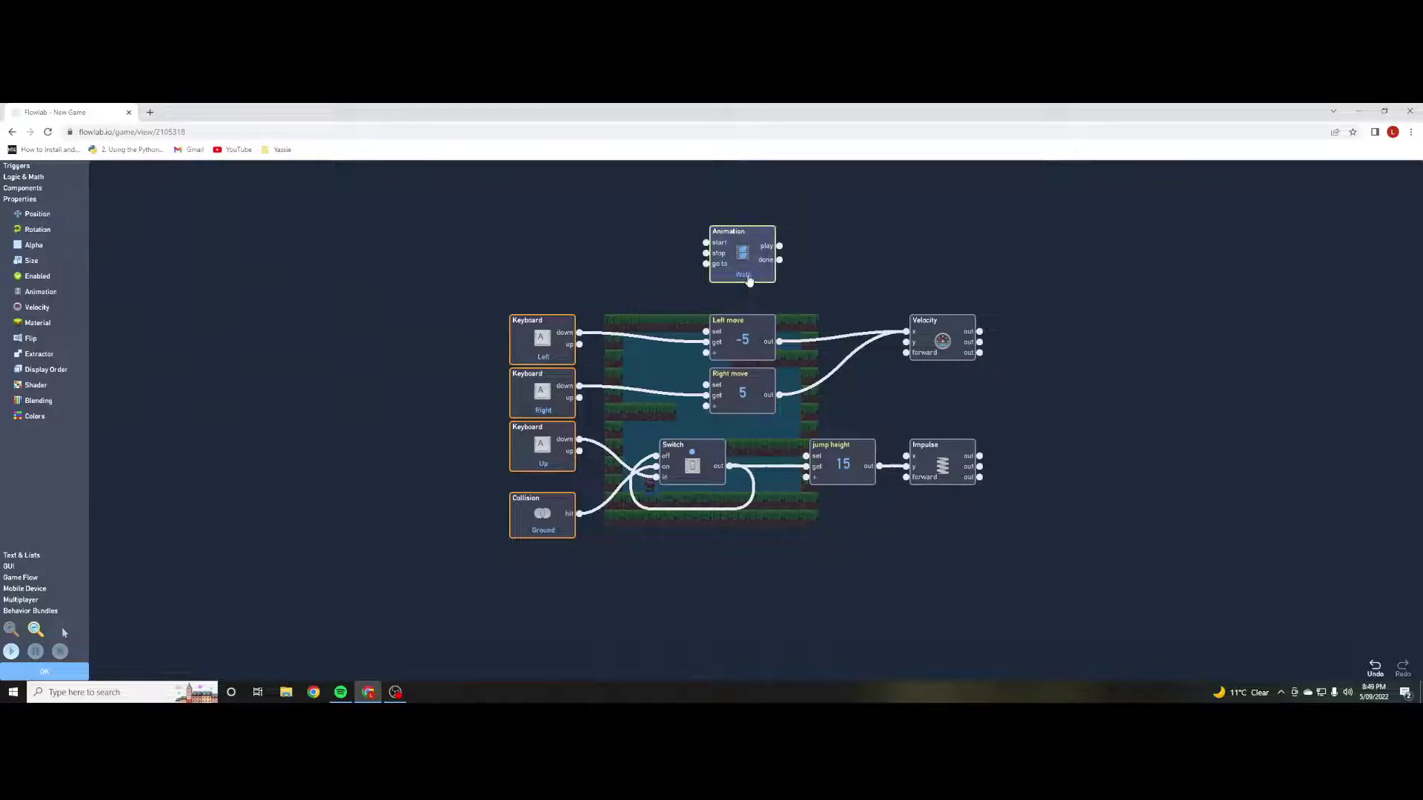
# Keep the Walk animation's default settings and connect the down outputs of the Left and Right Keyboard blocks to the Animation block's start input.
pyautogui.click(747, 281)
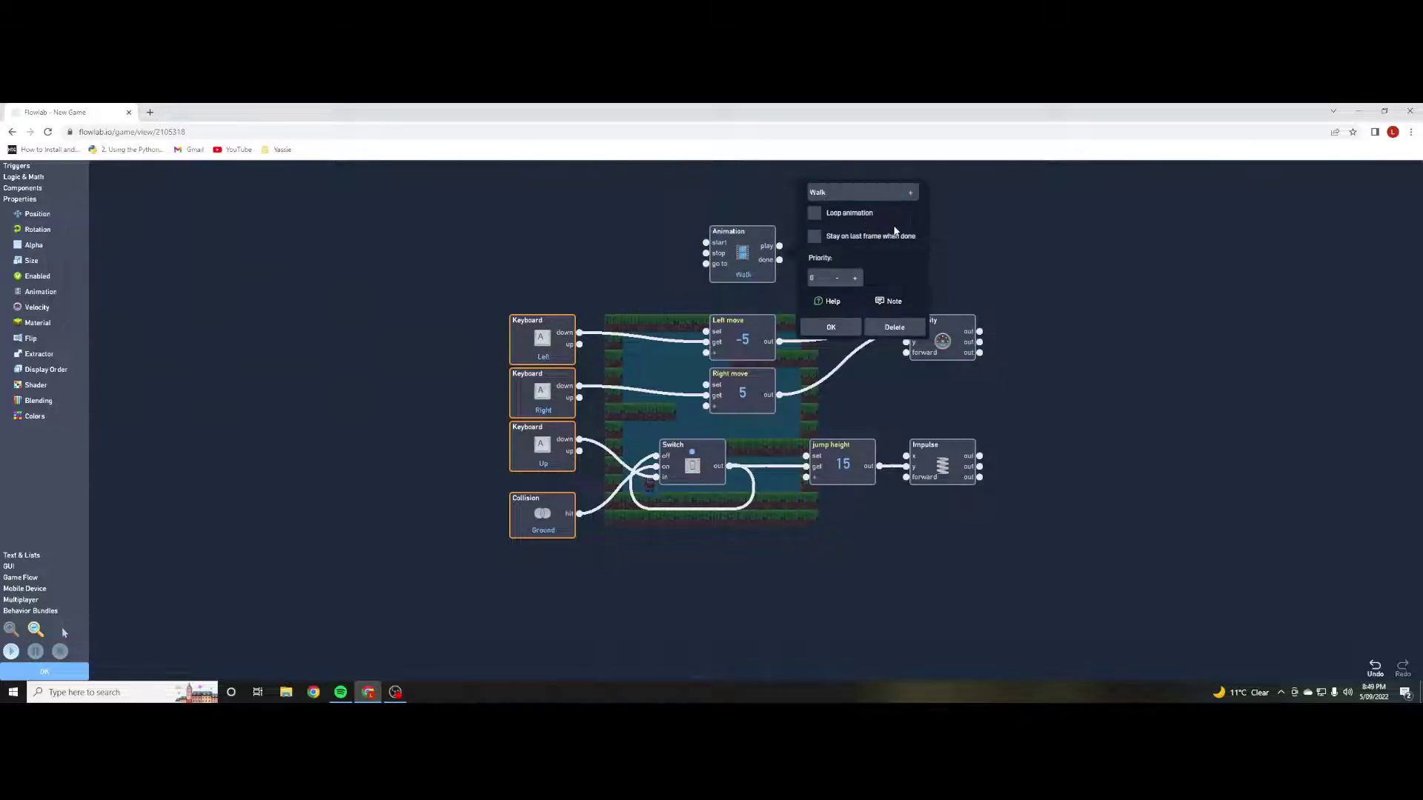
pyautogui.click(831, 327)
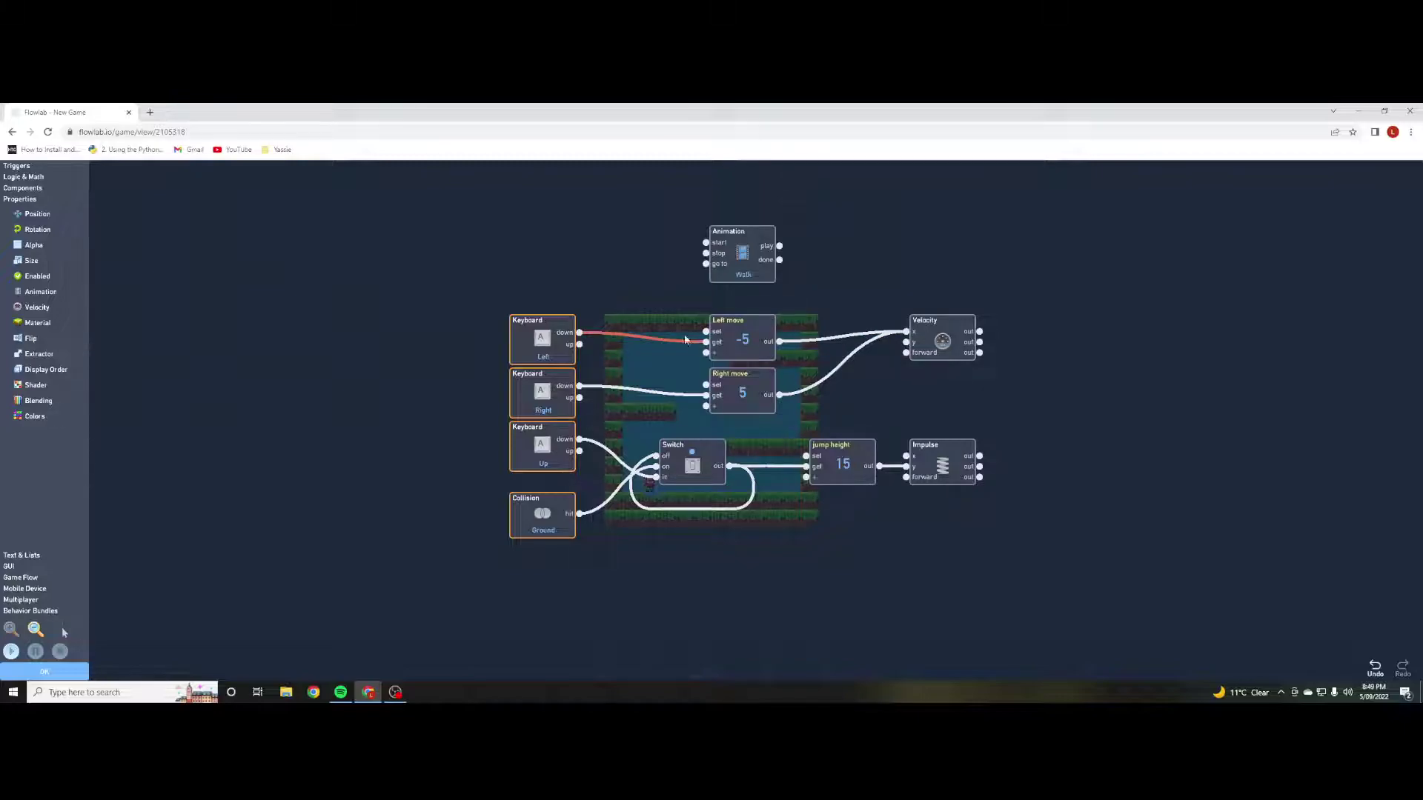
pyautogui.moveTo(579, 332); pyautogui.dragTo(705, 242)
pyautogui.moveTo(578, 386); pyautogui.dragTo(705, 242)
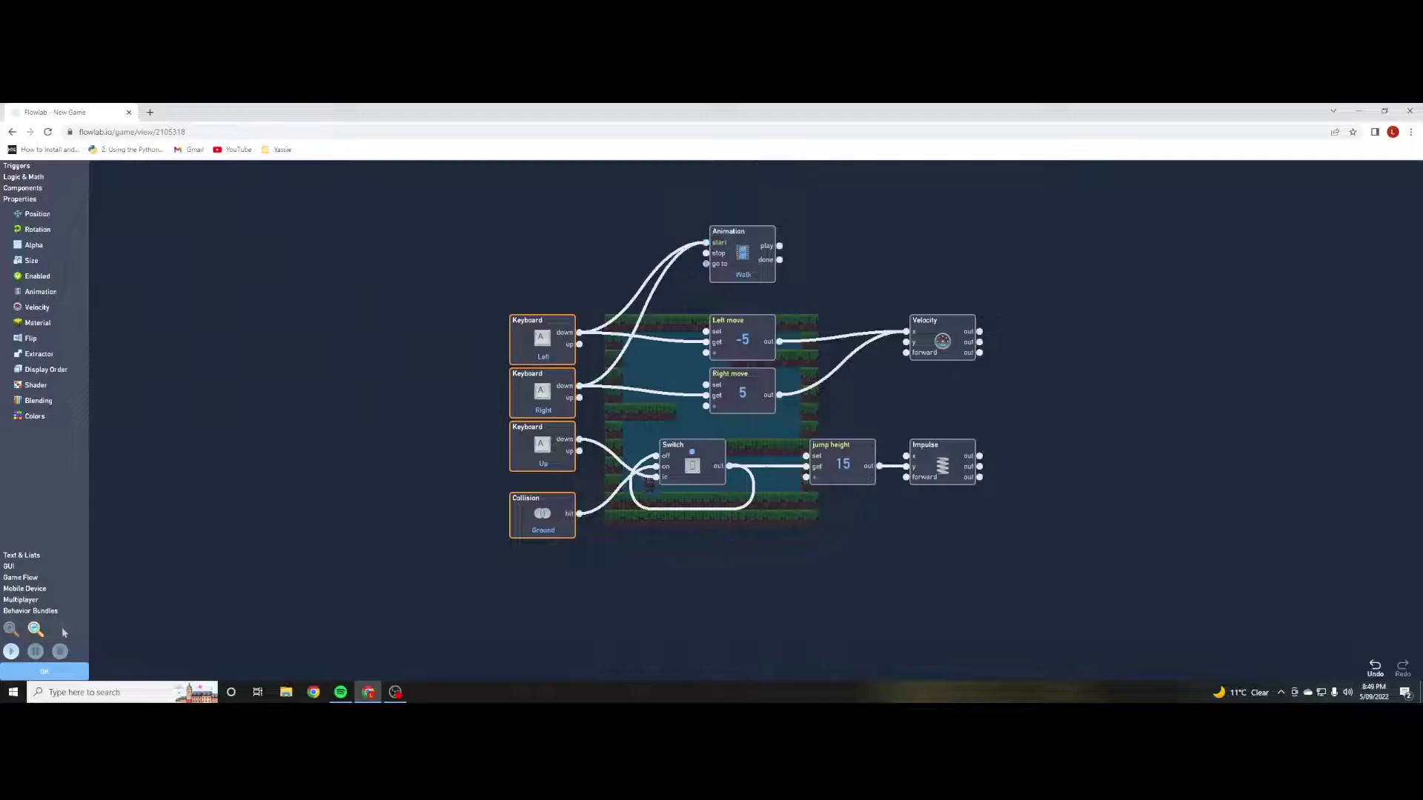
# Test-run the level by walking the player right and left to check the Walk animation, and stop the game.
pyautogui.click(11, 654)
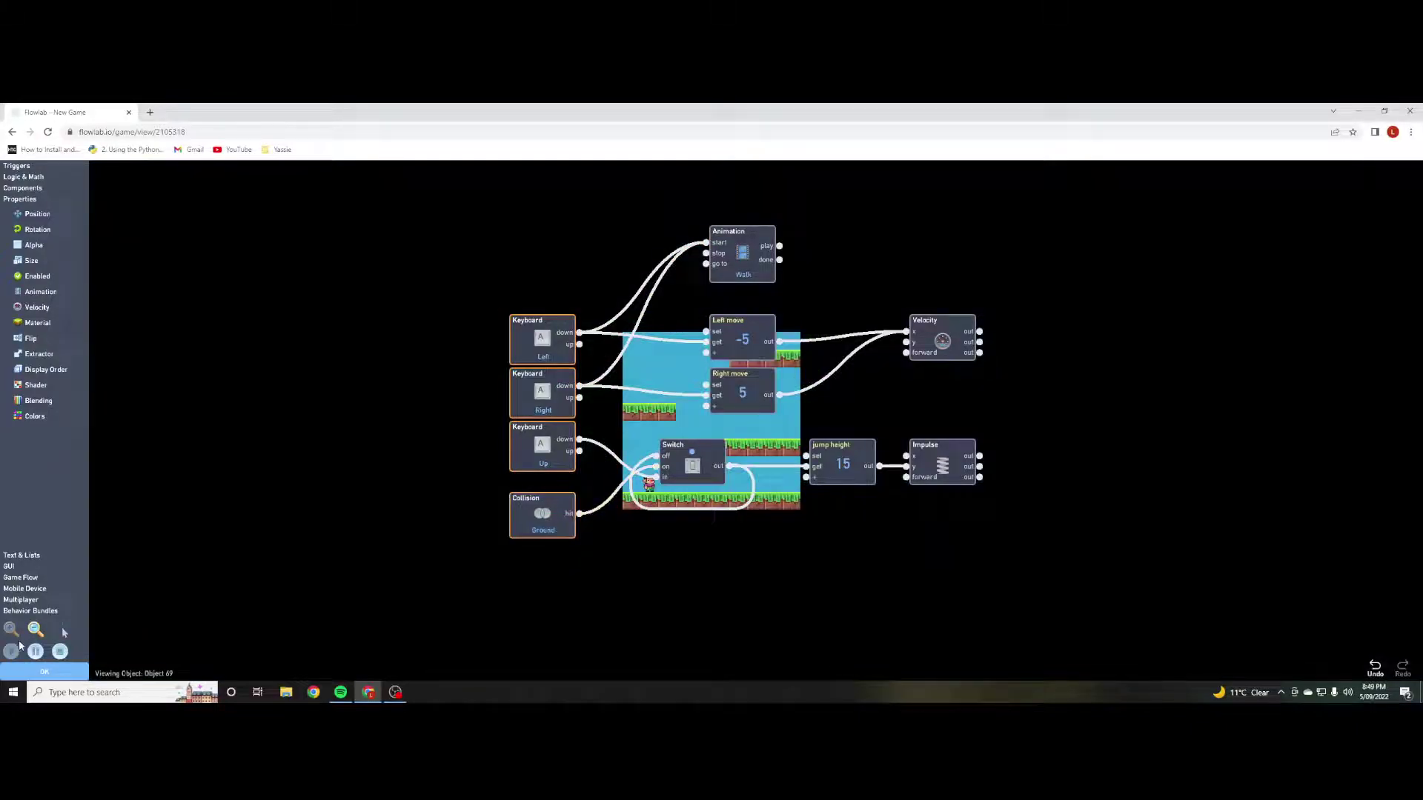
pyautogui.press('Right')
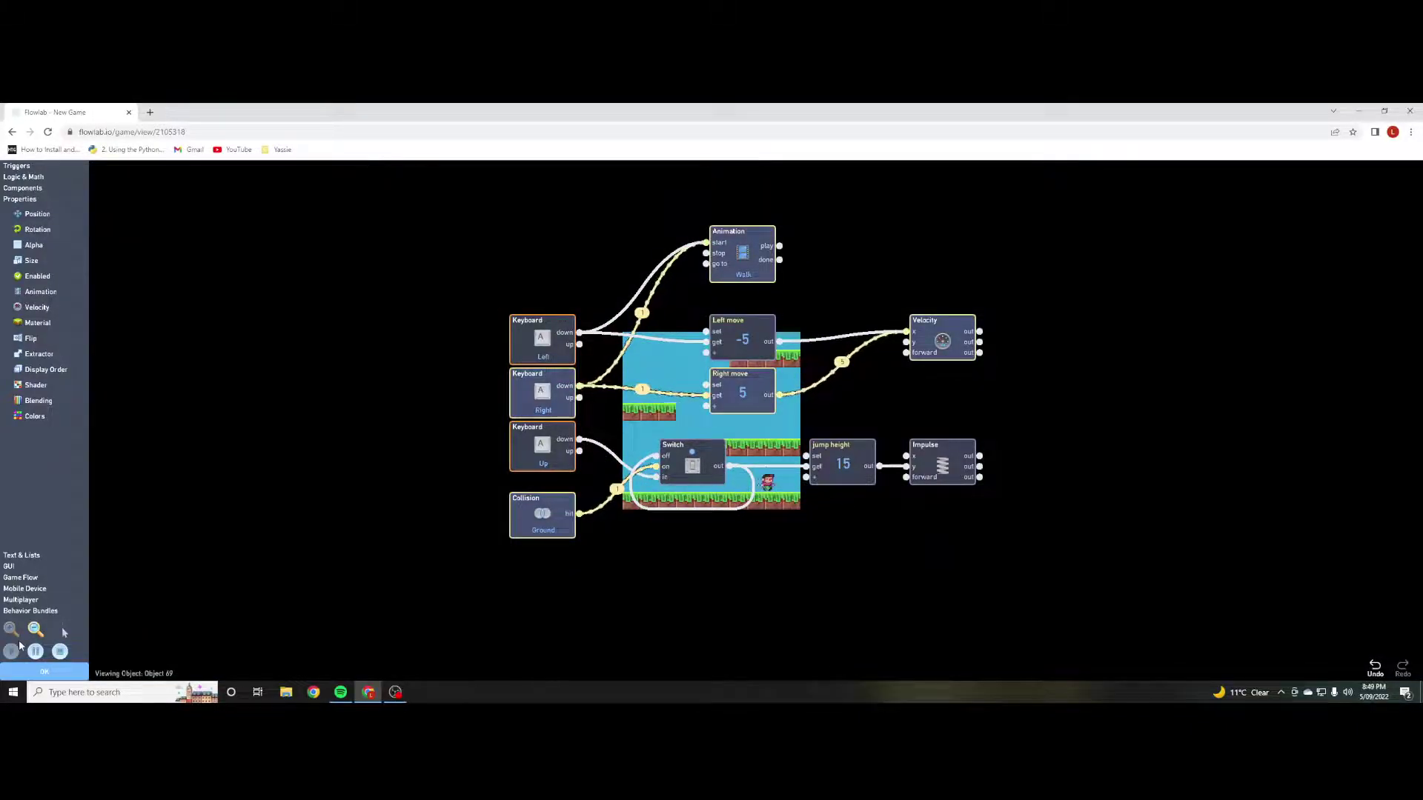
pyautogui.press('Left')
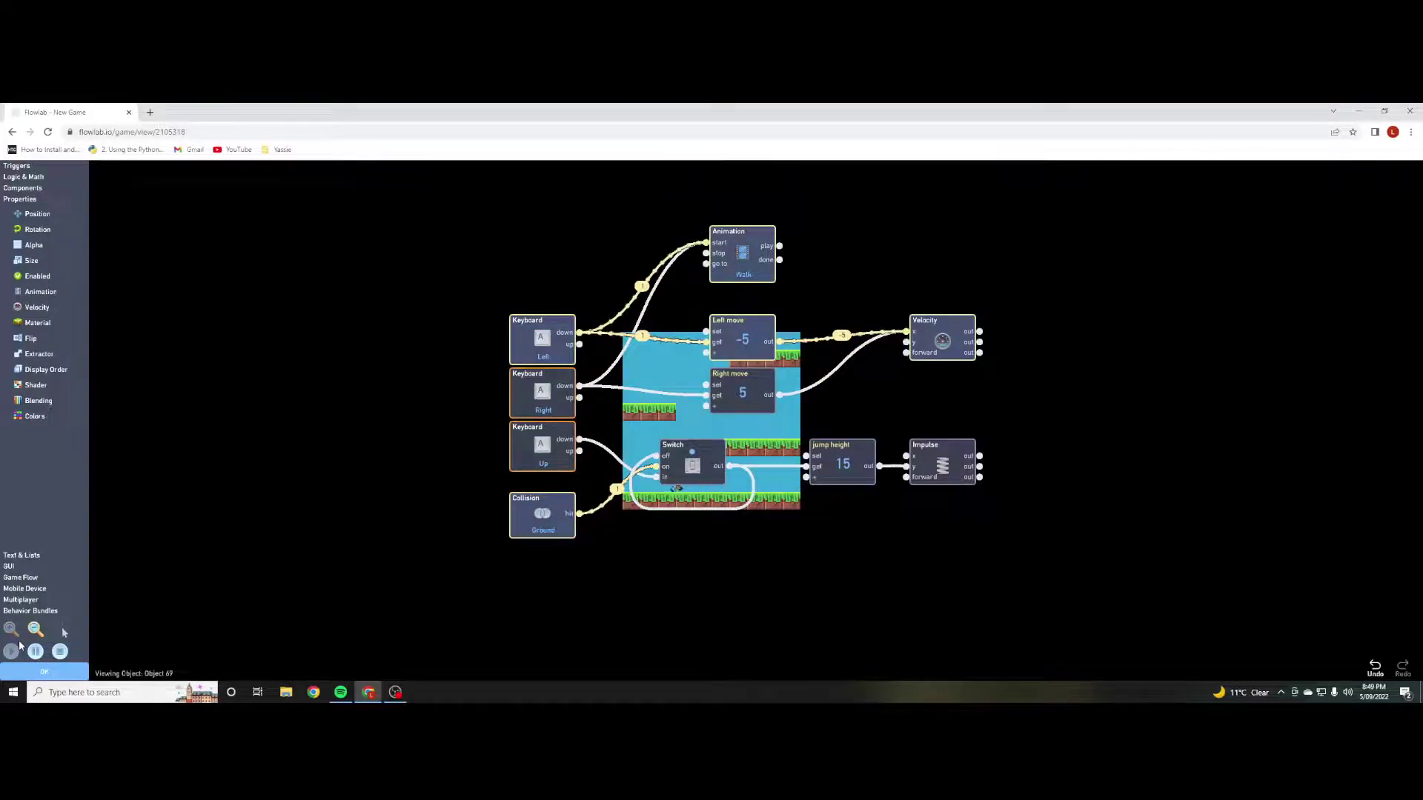
pyautogui.press('Right')
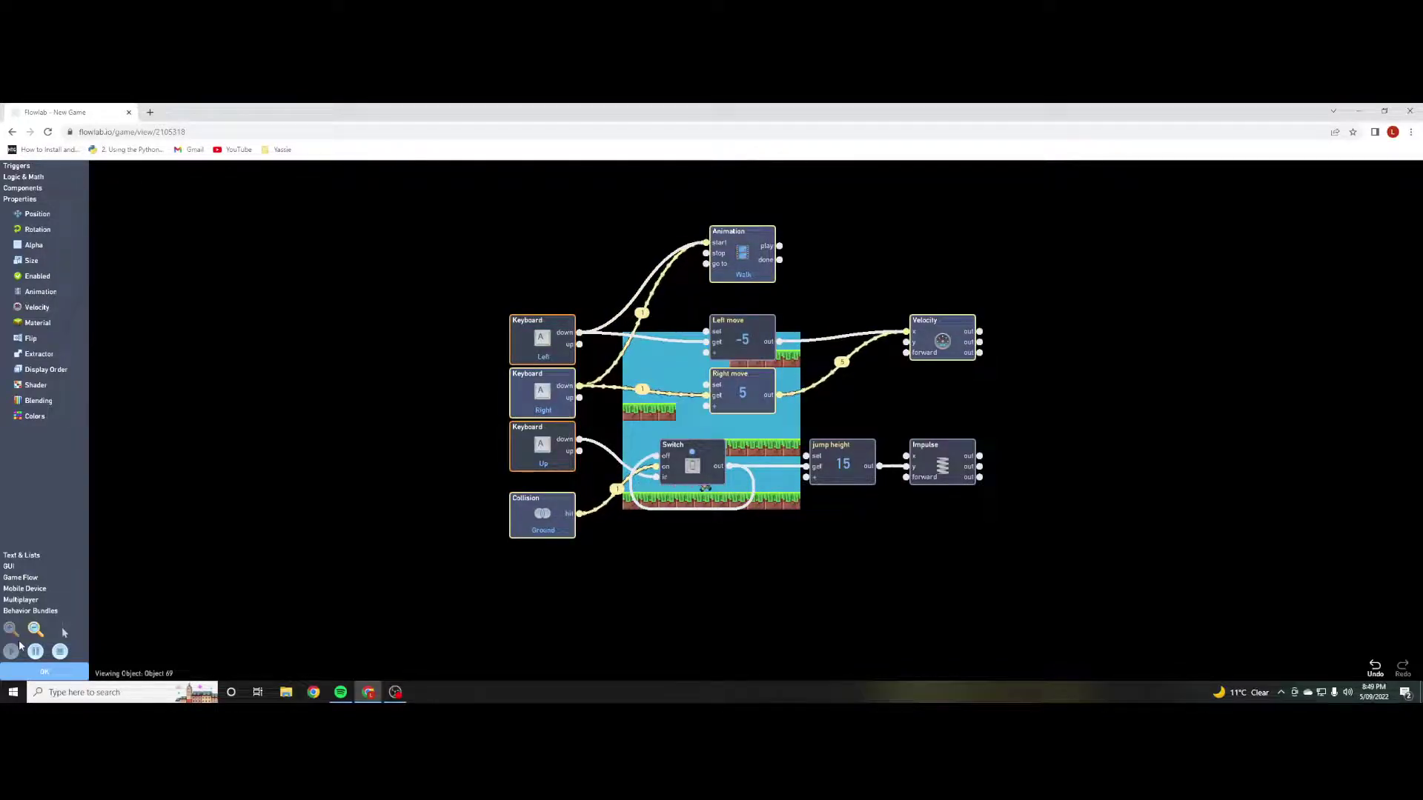
pyautogui.press('Left')
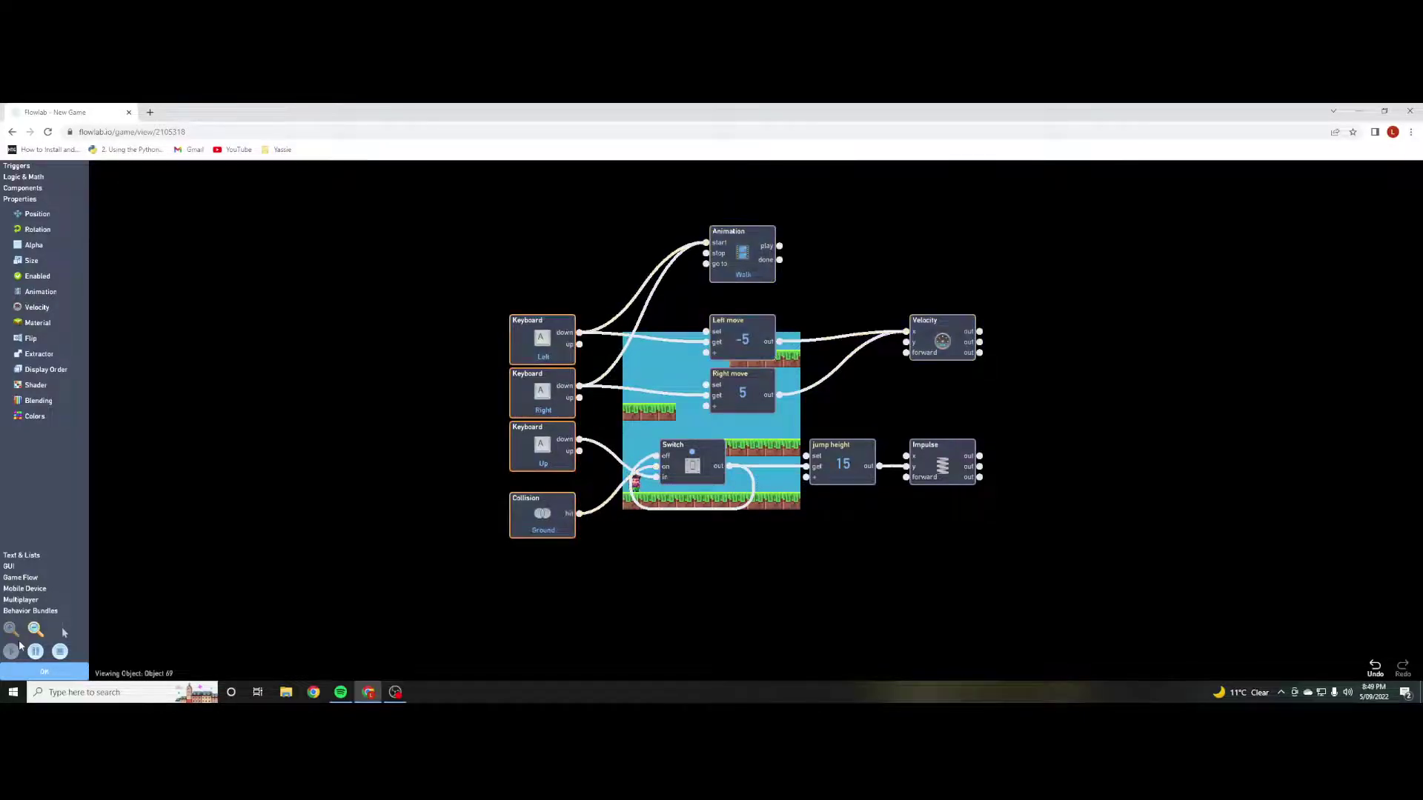
pyautogui.press('Right')
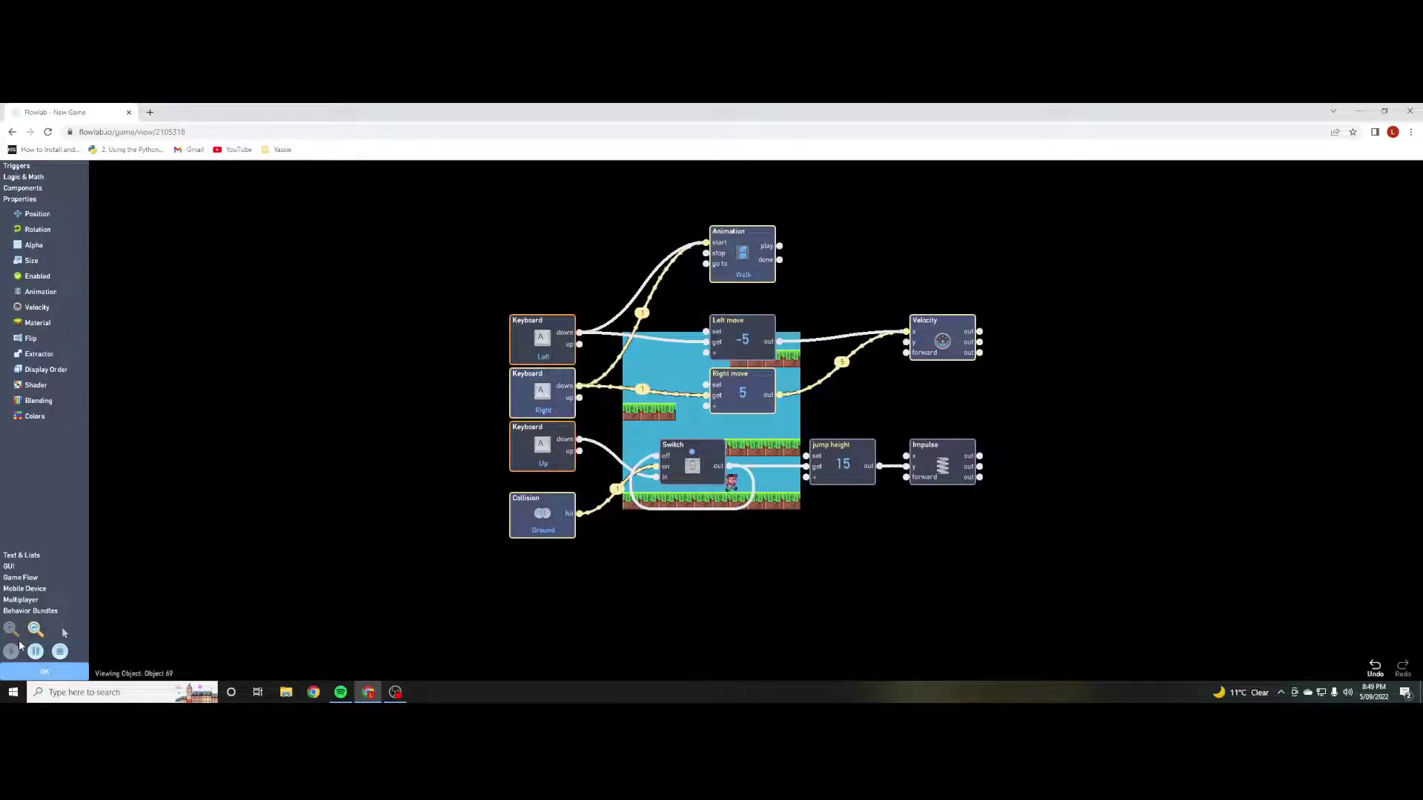
pyautogui.press('Left')
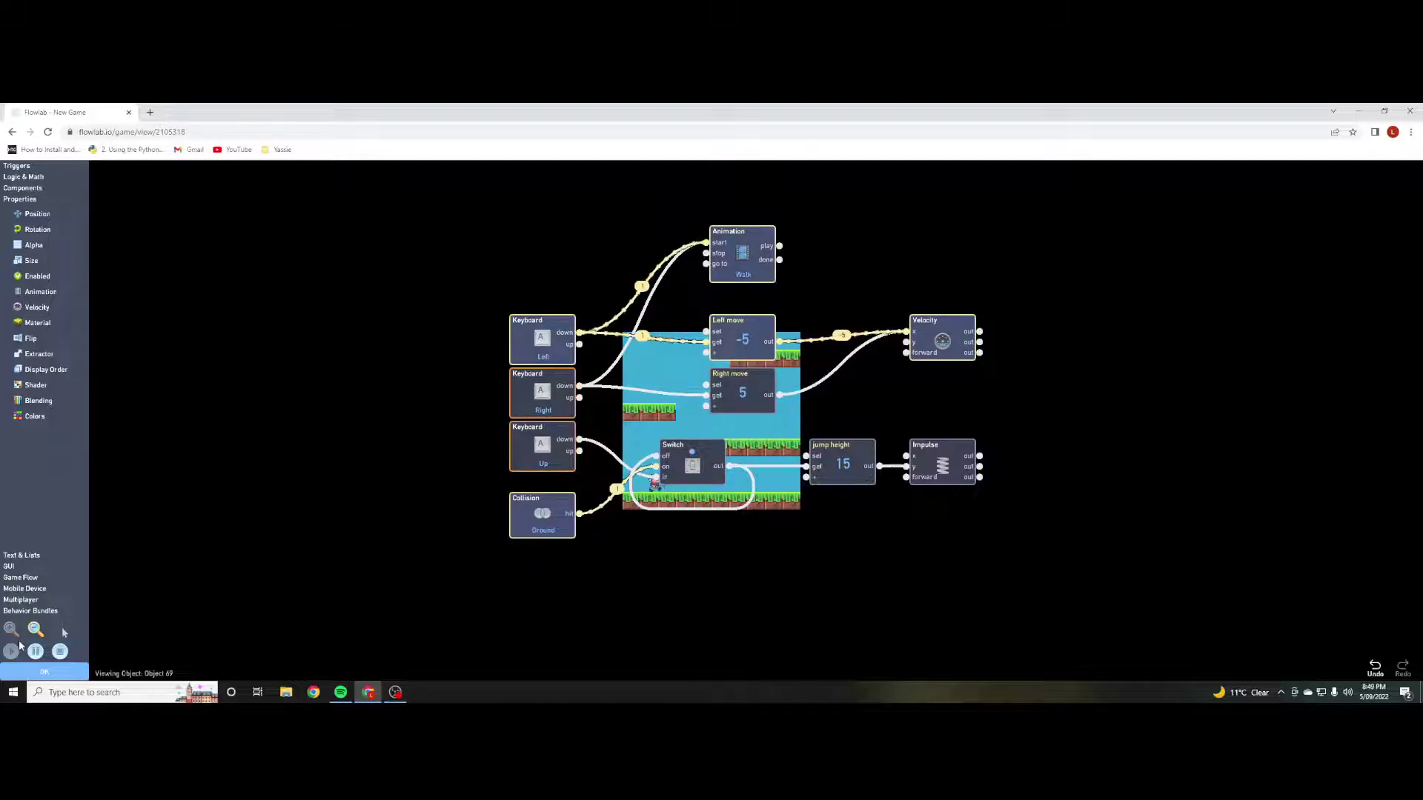
pyautogui.press('Right')
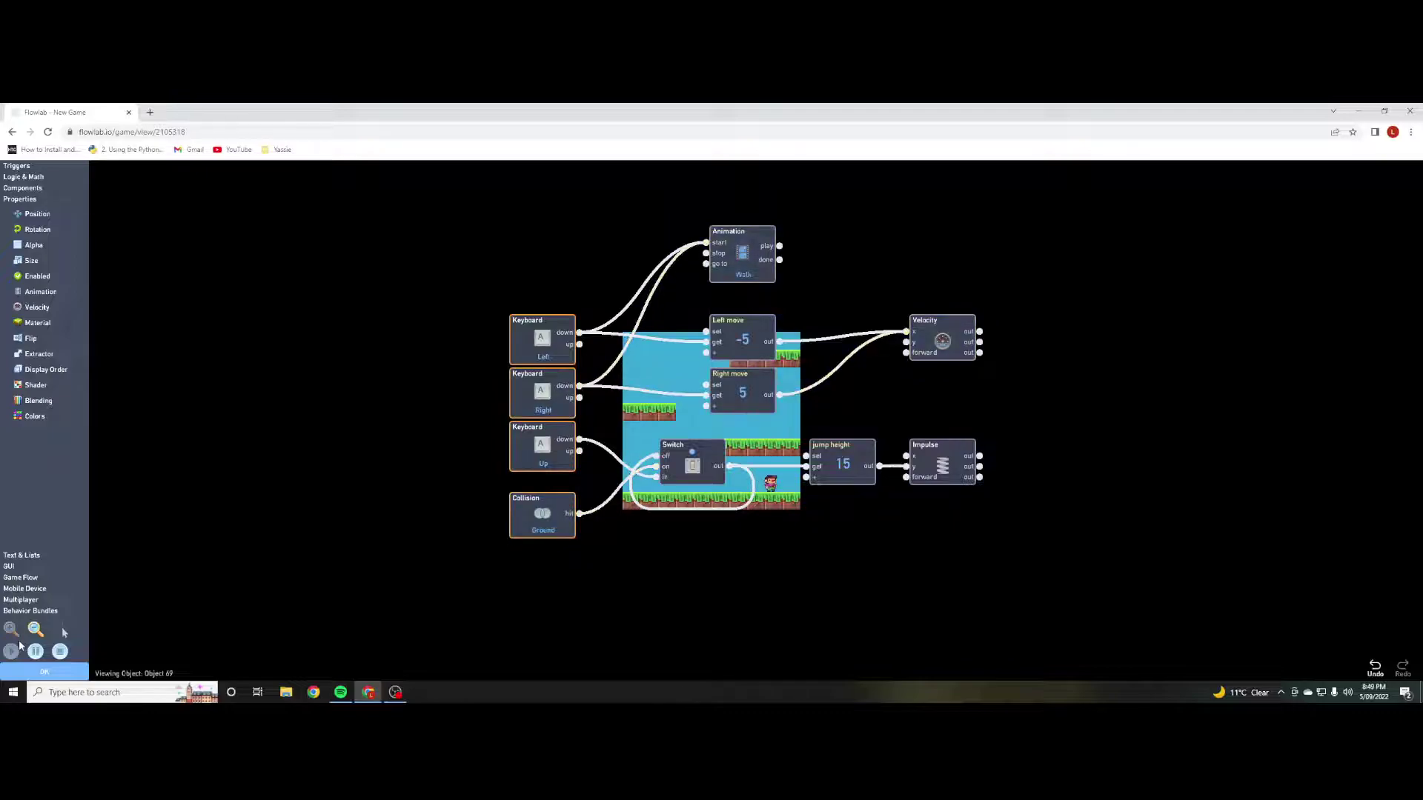
pyautogui.click(61, 653)
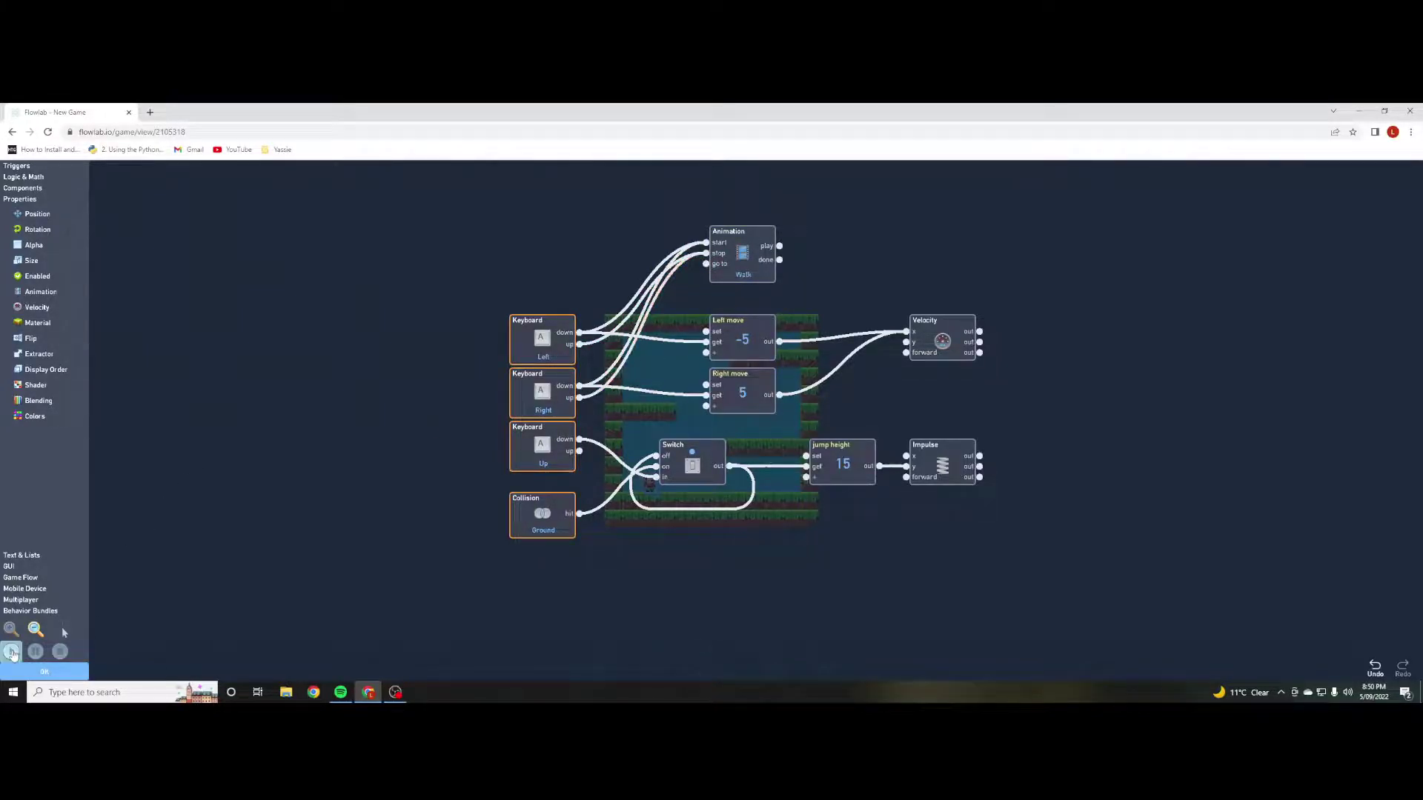
# Run the game again to check that the Walk animation stops when the player stops moving in either direction, and end the test.
pyautogui.click(12, 653)
pyautogui.press('Right')
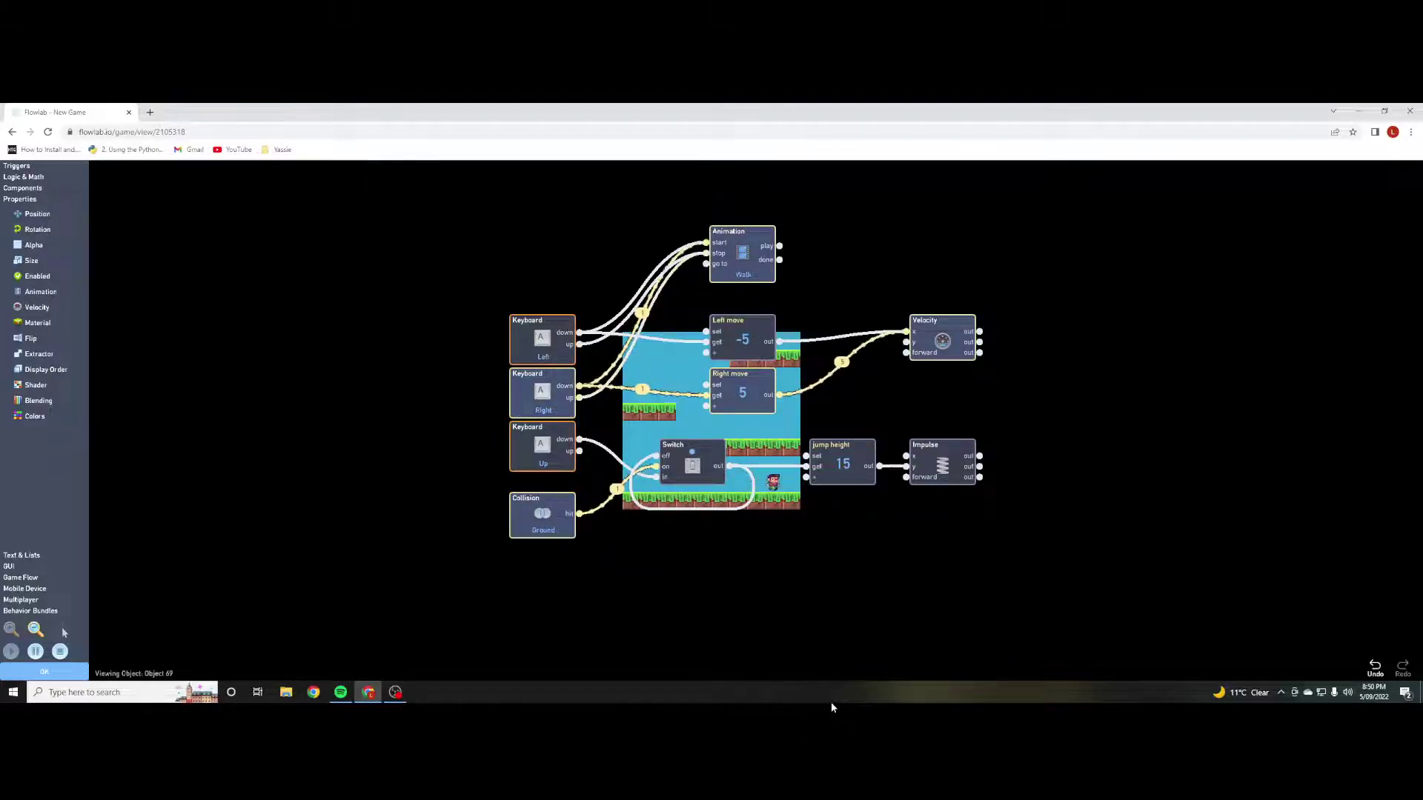
pyautogui.press('Left')
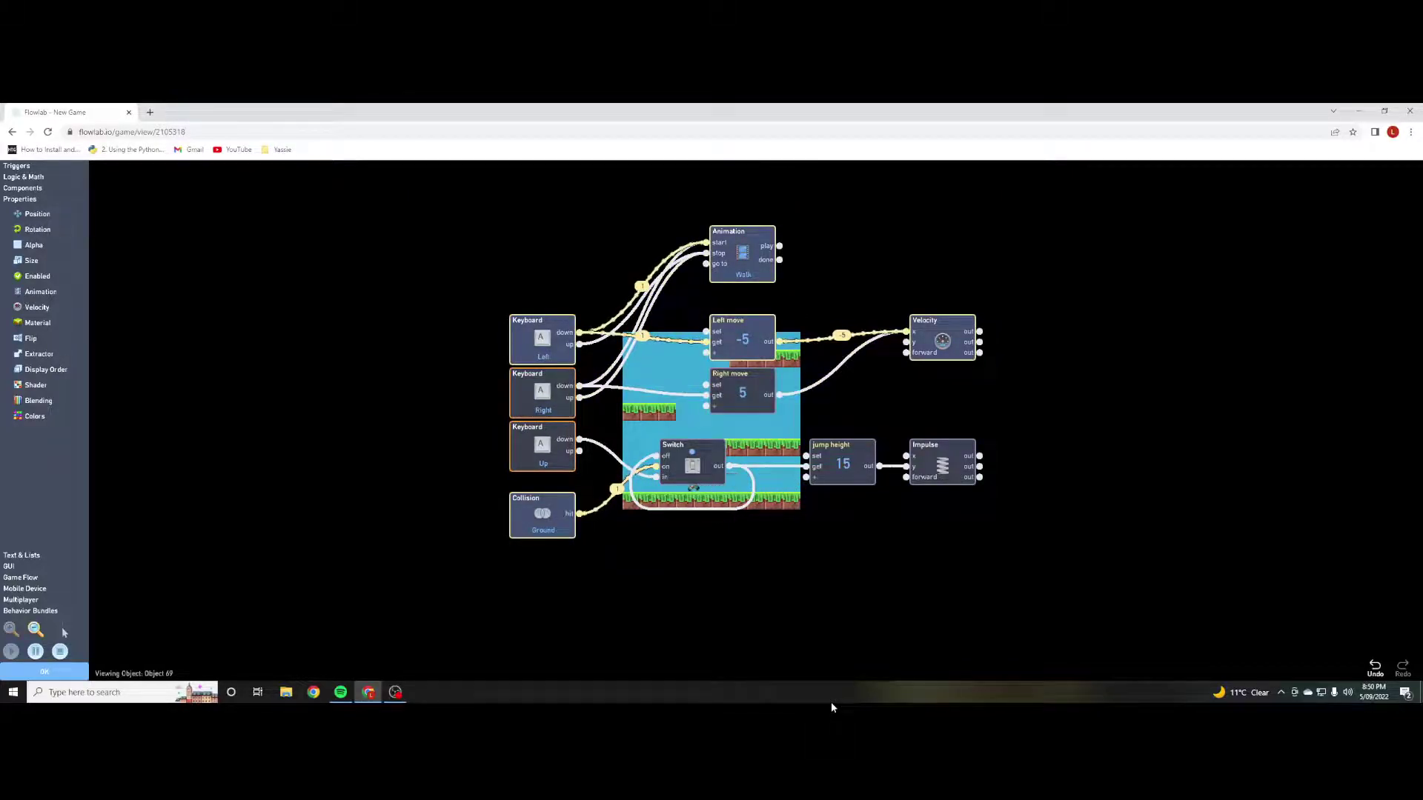
pyautogui.press('Right')
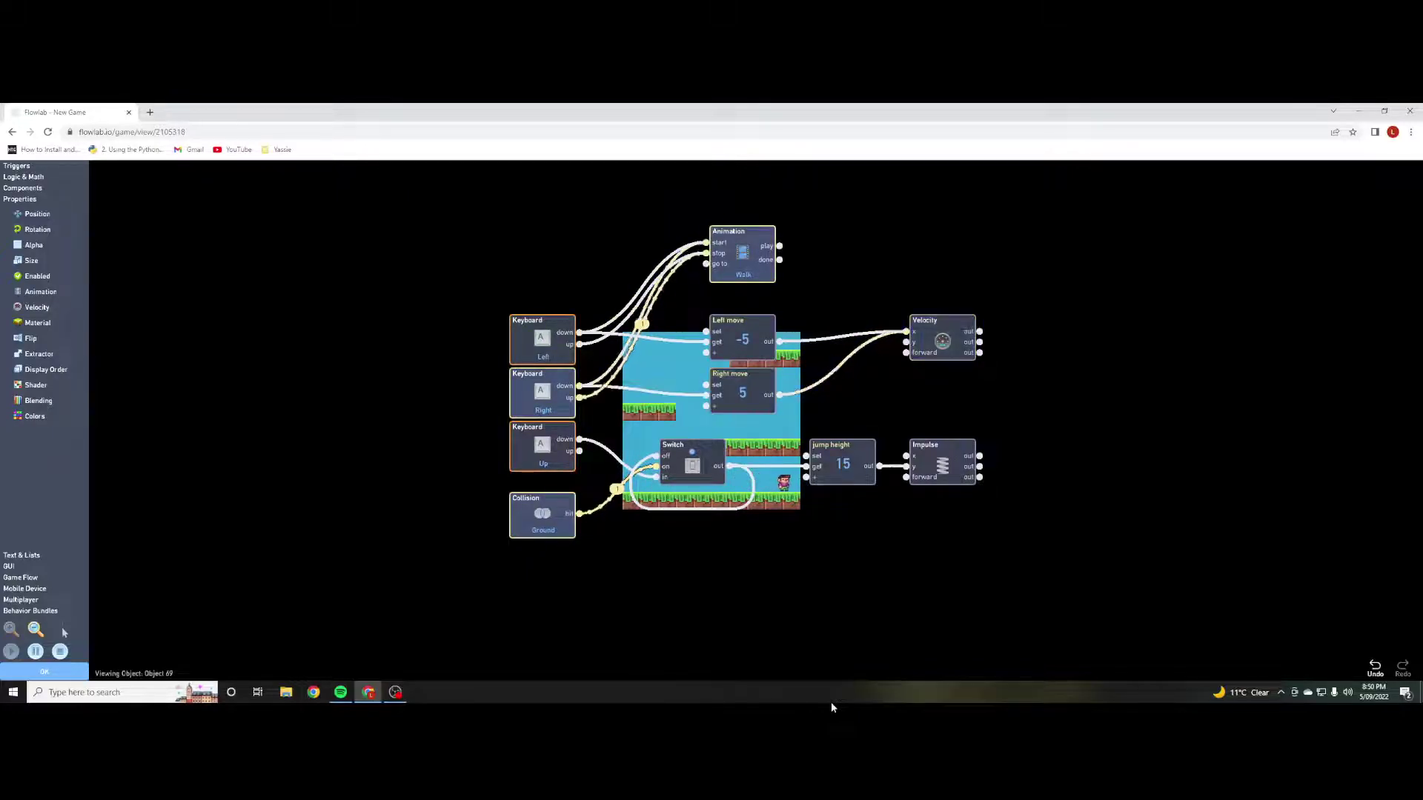
pyautogui.press('Left')
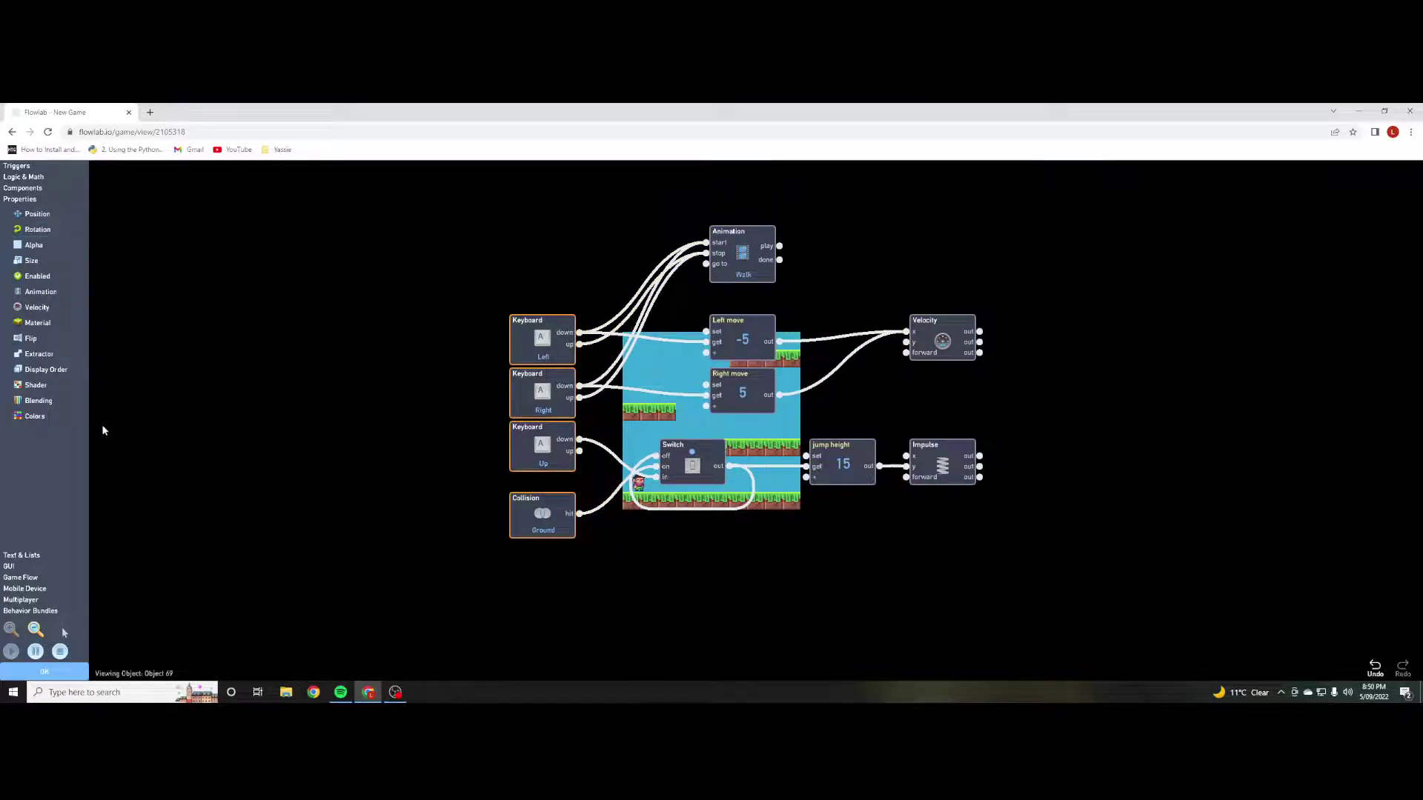
pyautogui.press('Right')
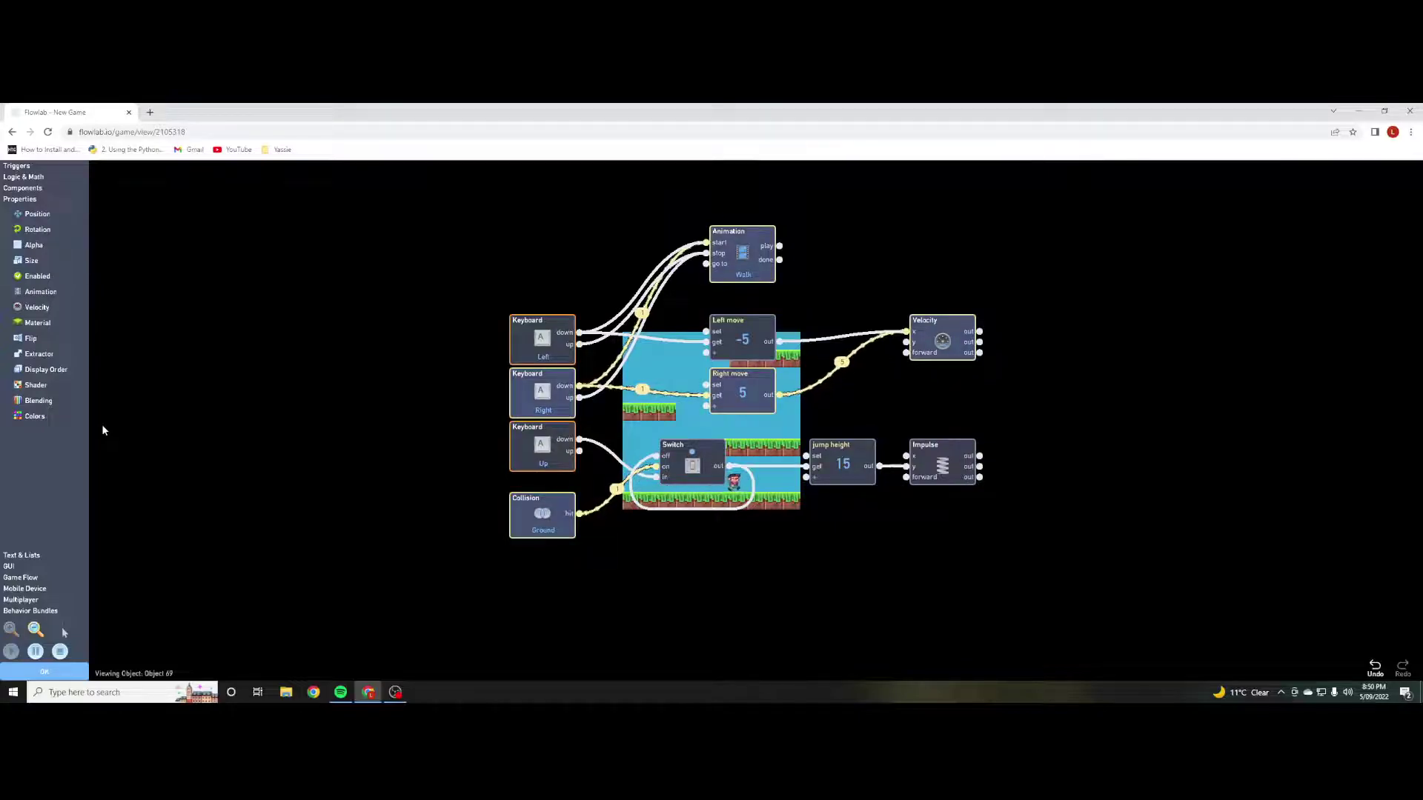
pyautogui.press('Left')
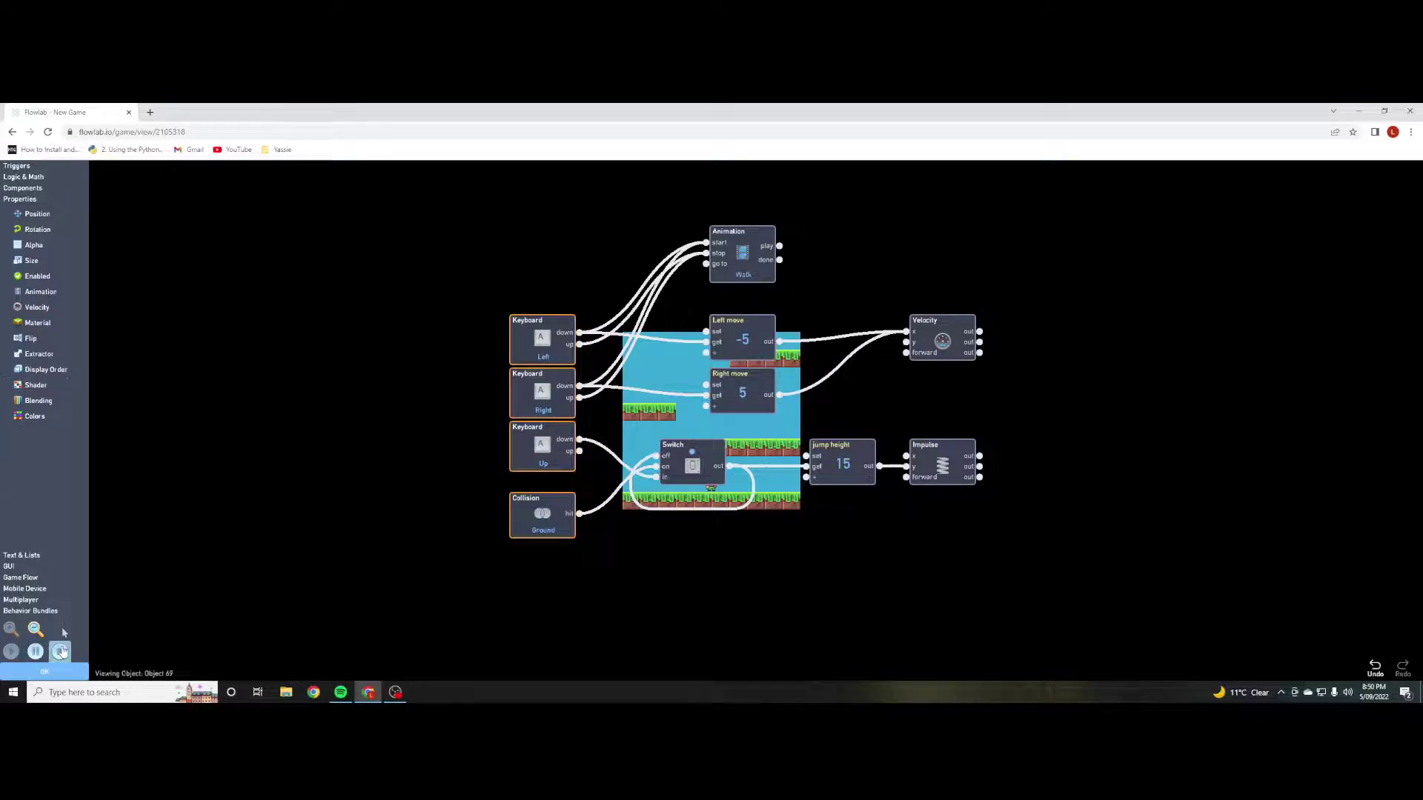
pyautogui.click(60, 652)
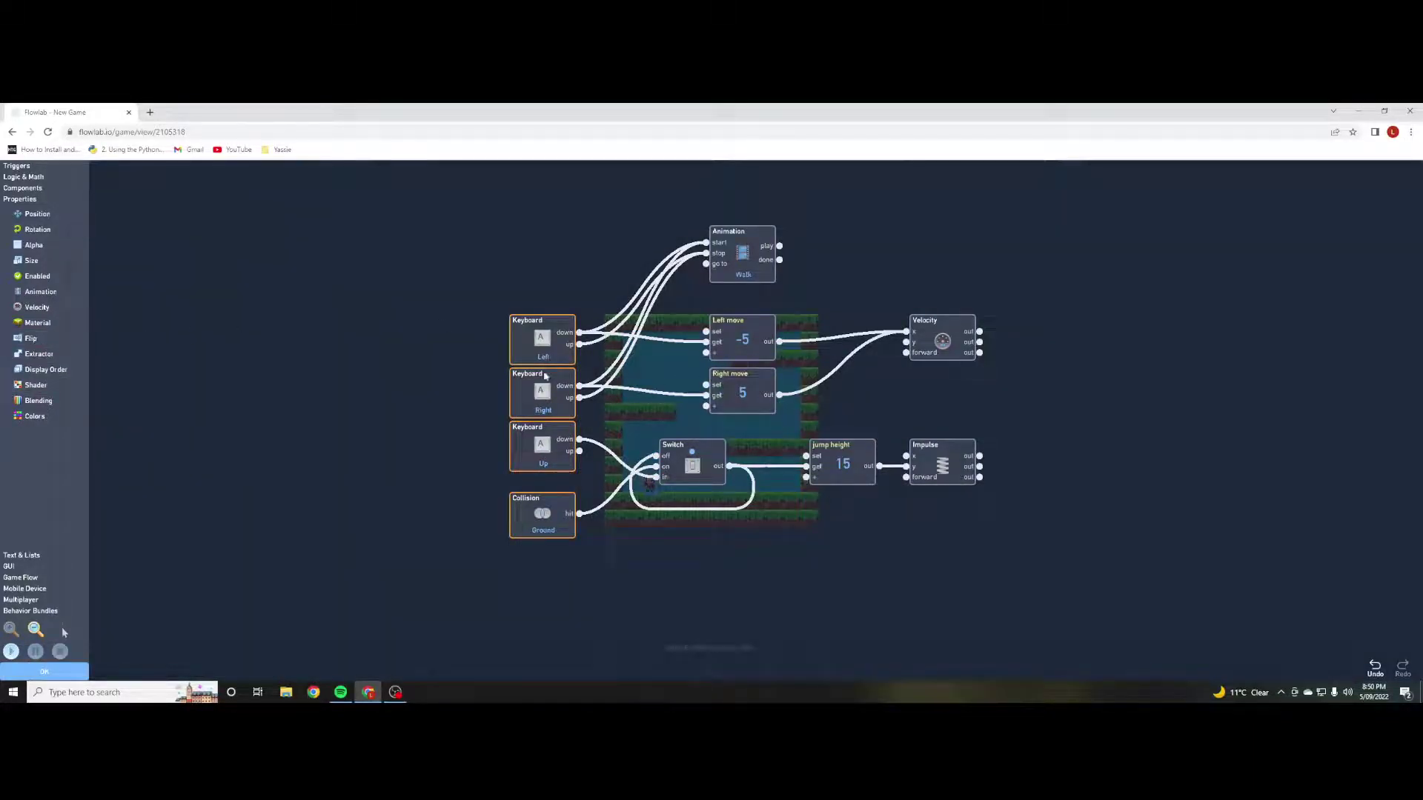
# Add a Flip block below Velocity, connecting the Left move output to its flip input and the Right move output to its back input.
pyautogui.moveTo(30, 338); pyautogui.dragTo(942, 391)
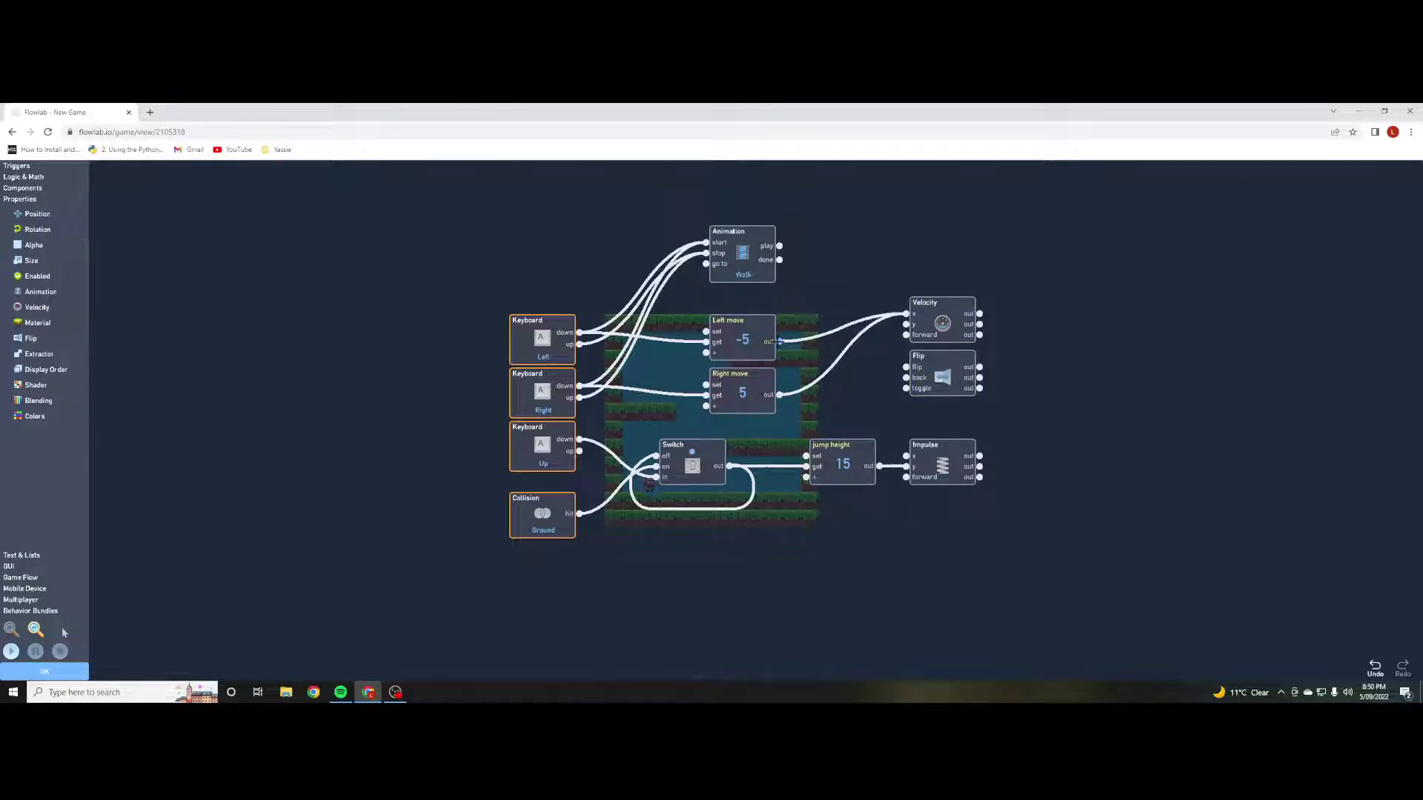
pyautogui.moveTo(907, 367); pyautogui.dragTo(907, 367)
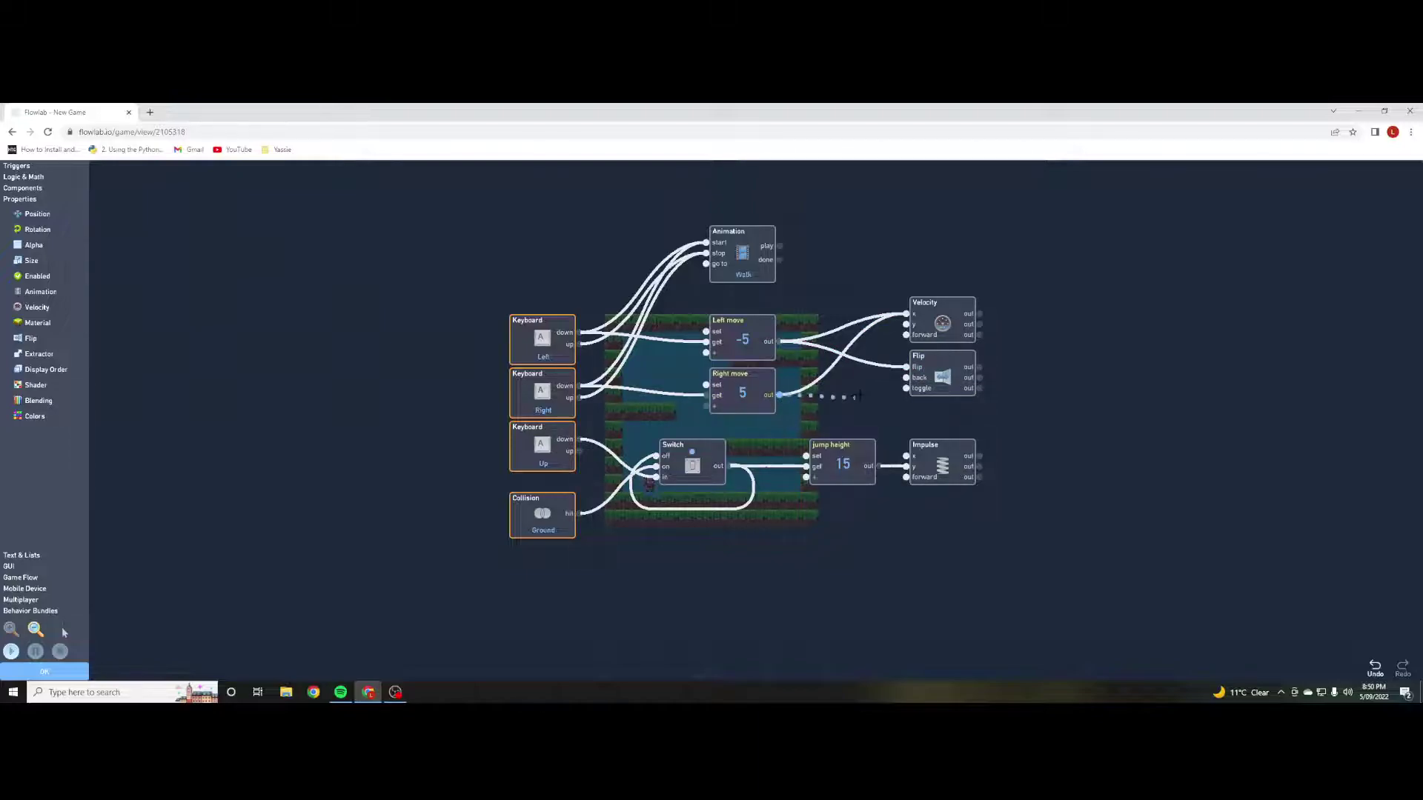
pyautogui.moveTo(905, 377); pyautogui.dragTo(906, 378)
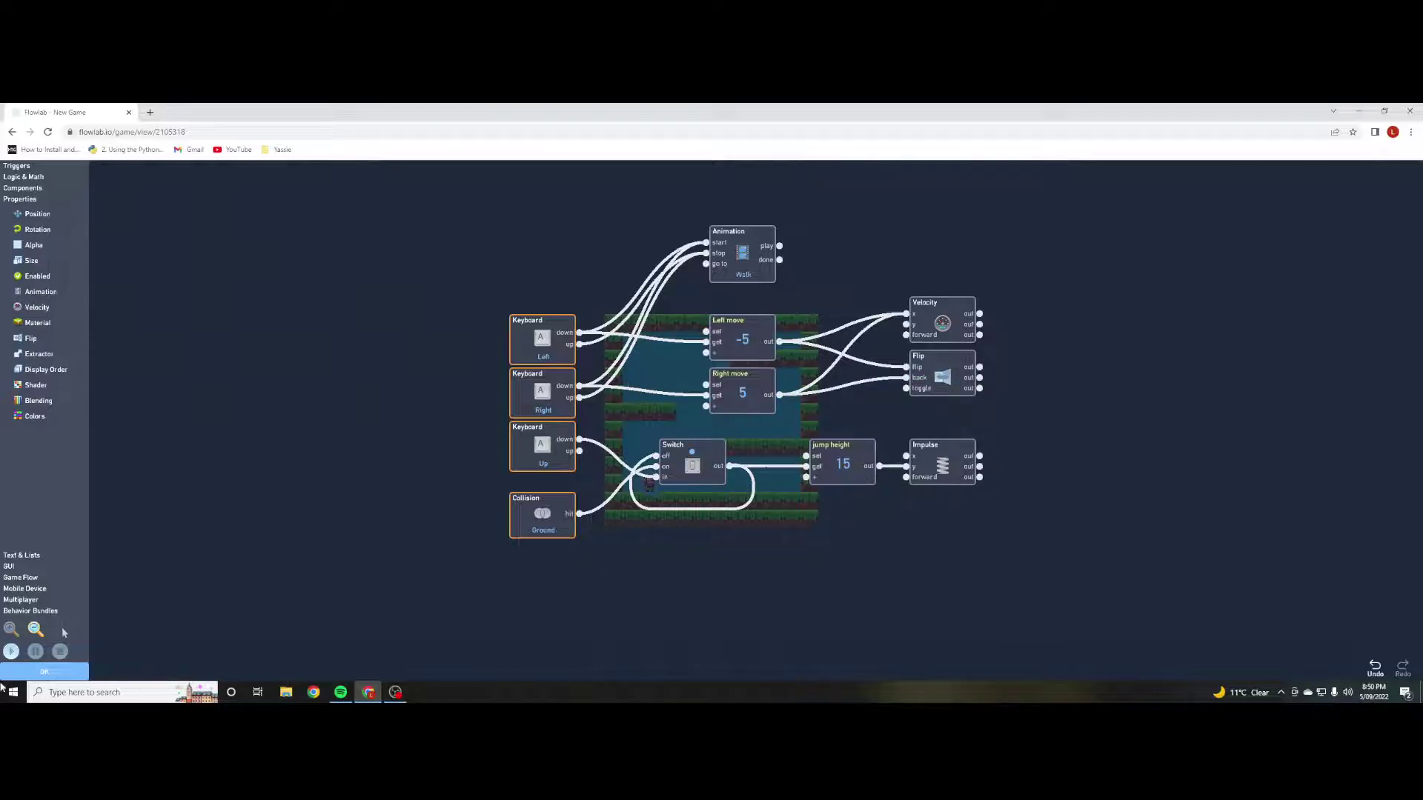
# Test-run the game to check that the player faces its walking direction both ways, and stop the game.
pyautogui.click(11, 653)
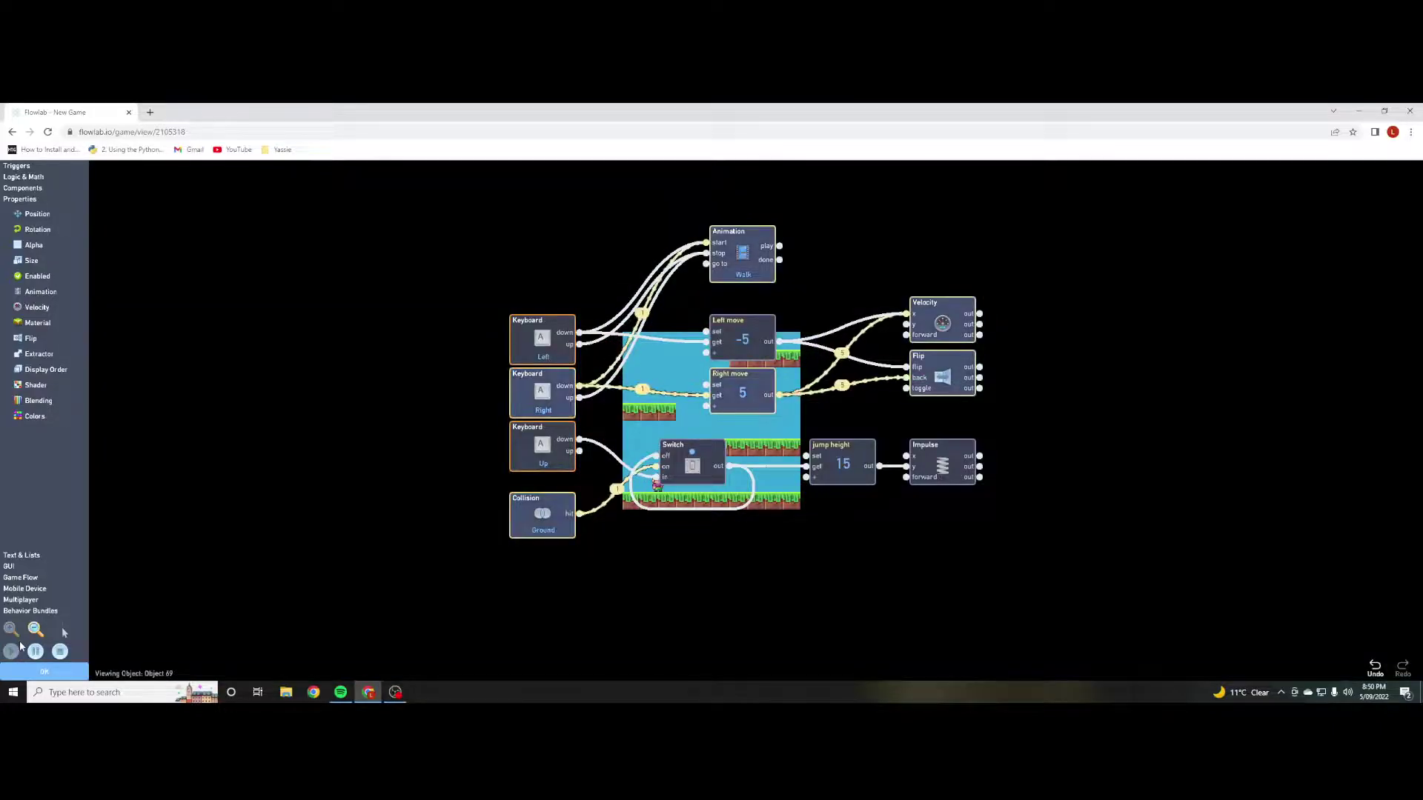
pyautogui.press('Left')
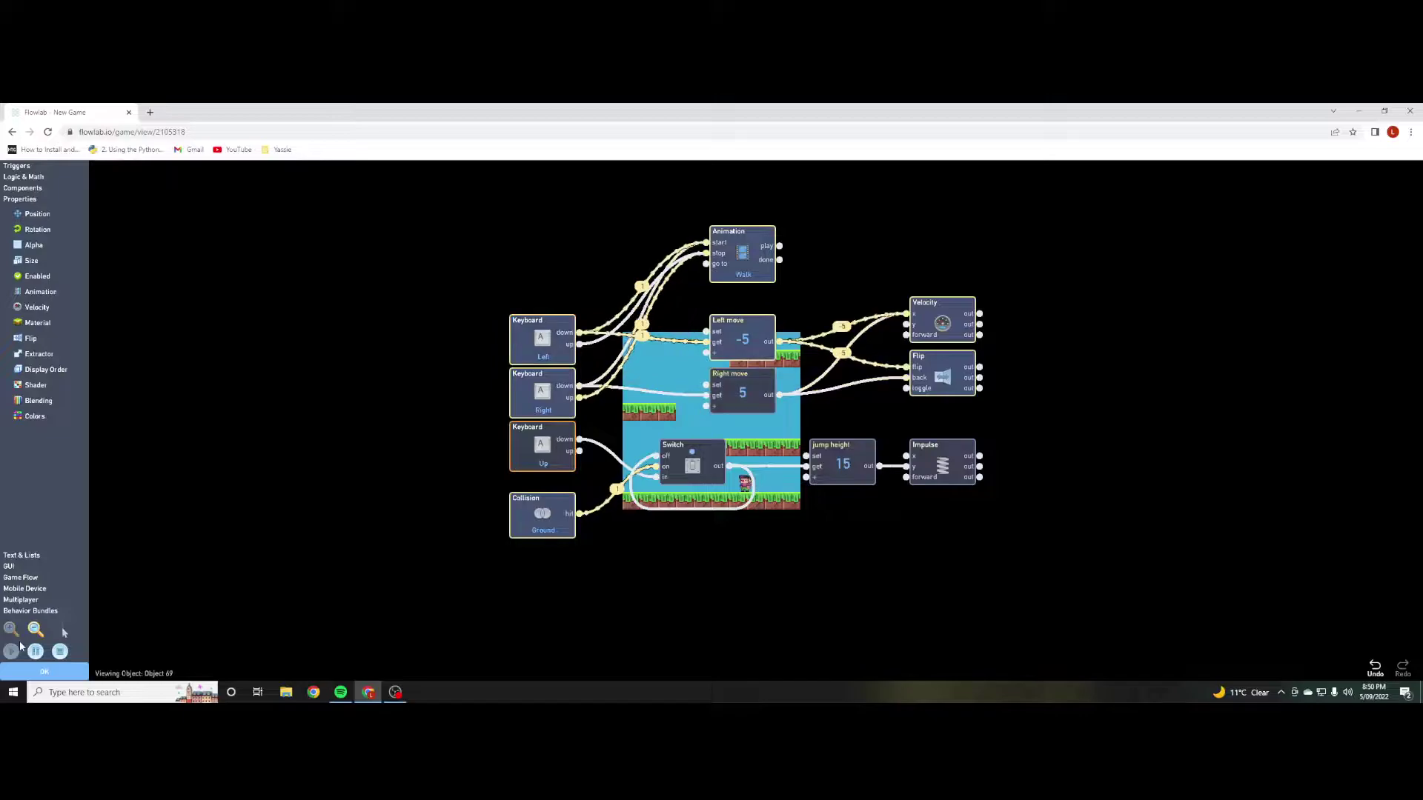
pyautogui.press('Right')
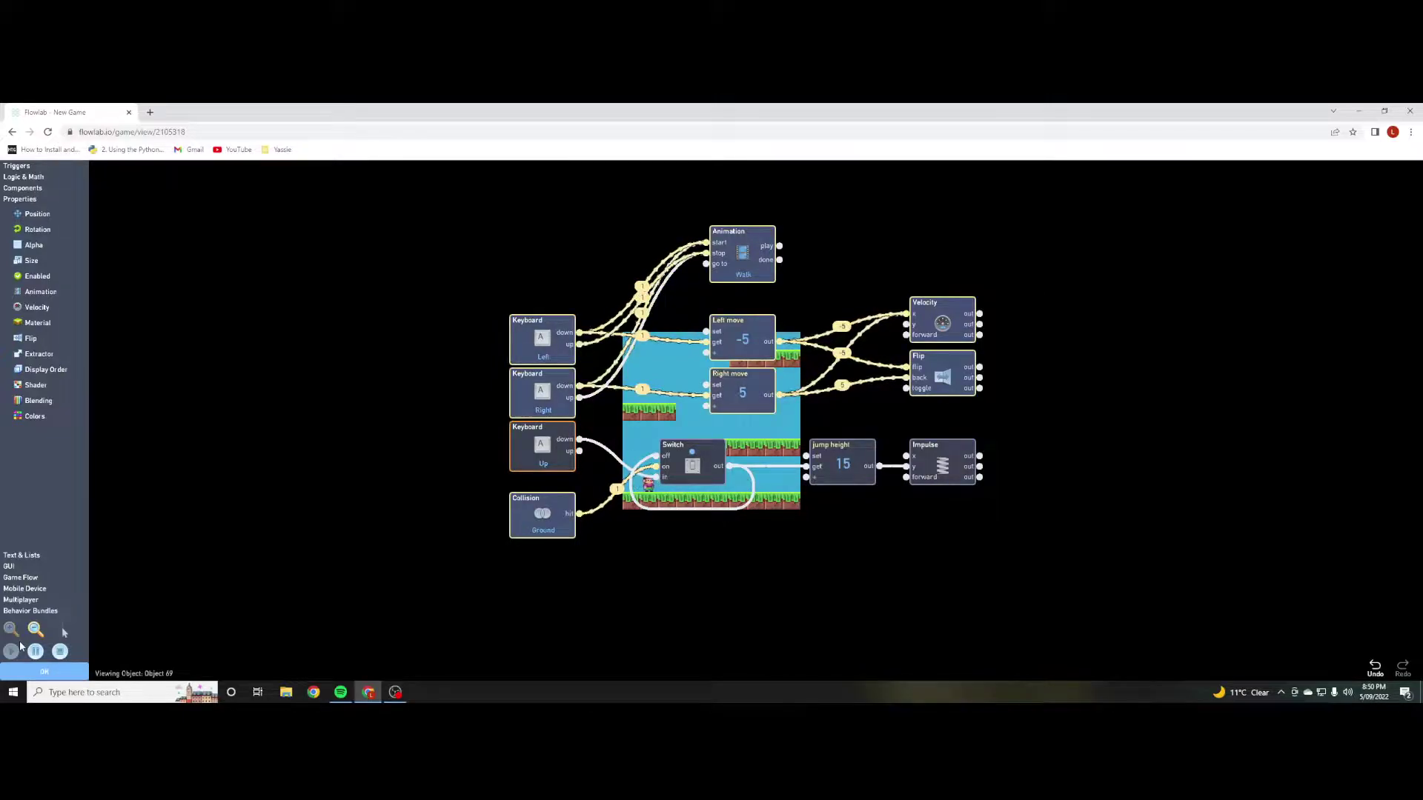
pyautogui.press('Left')
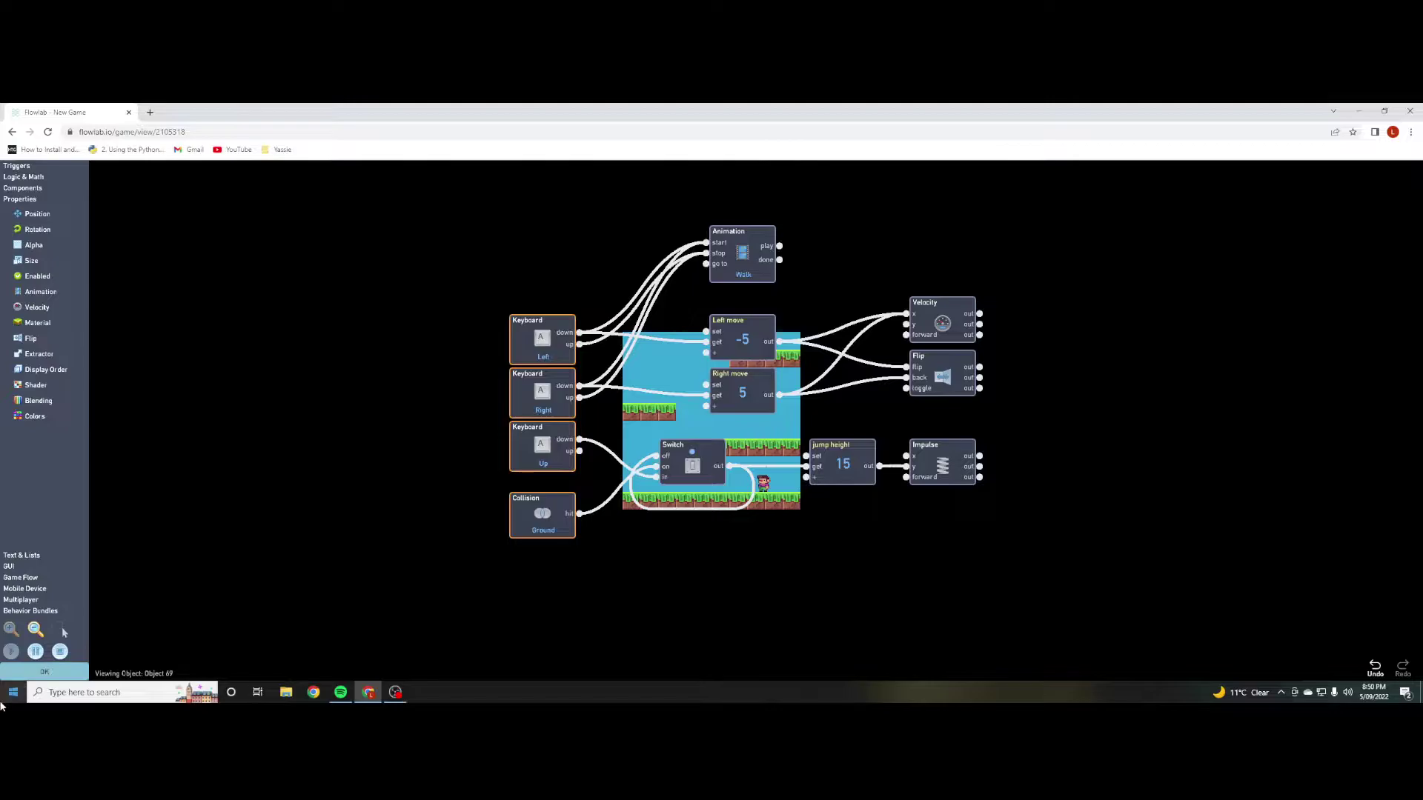
pyautogui.click(63, 652)
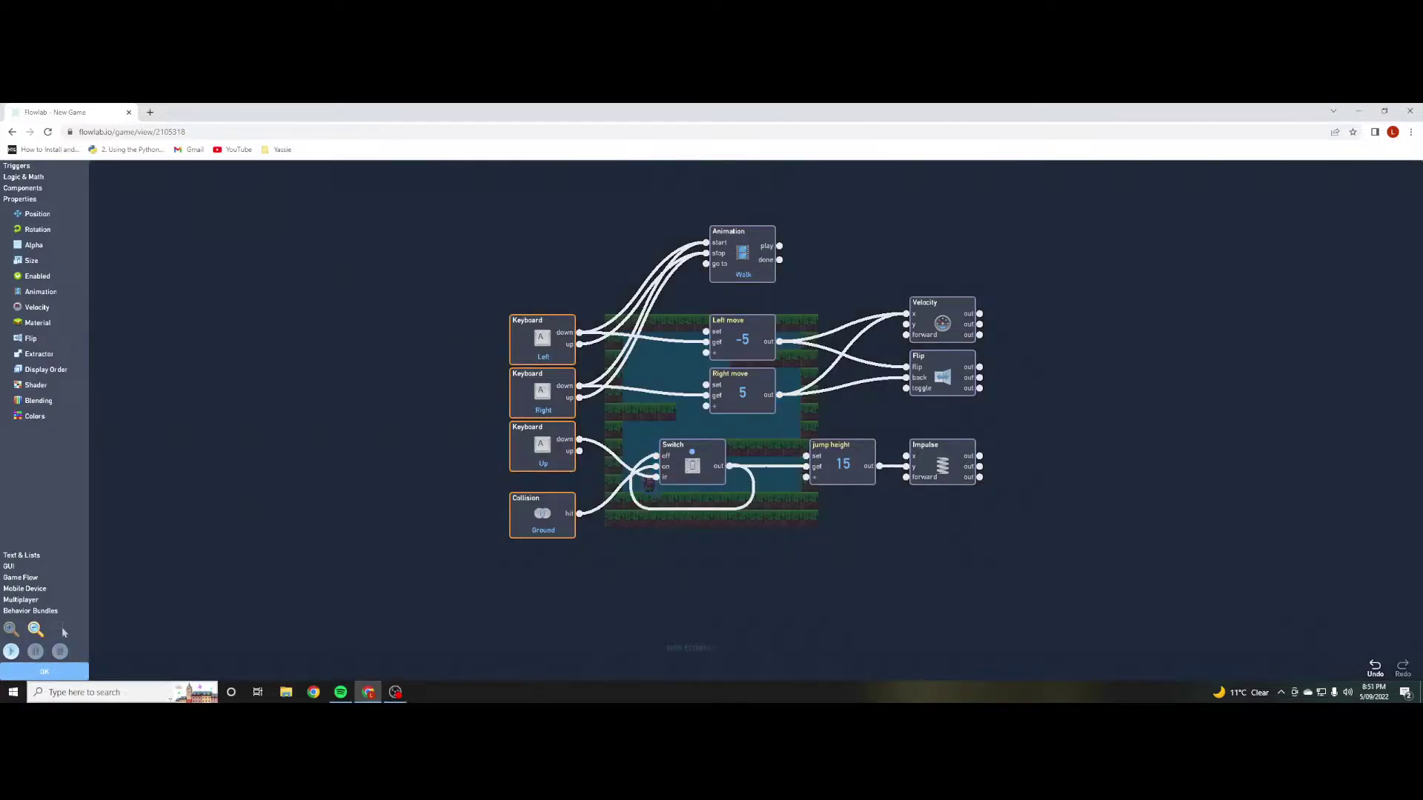